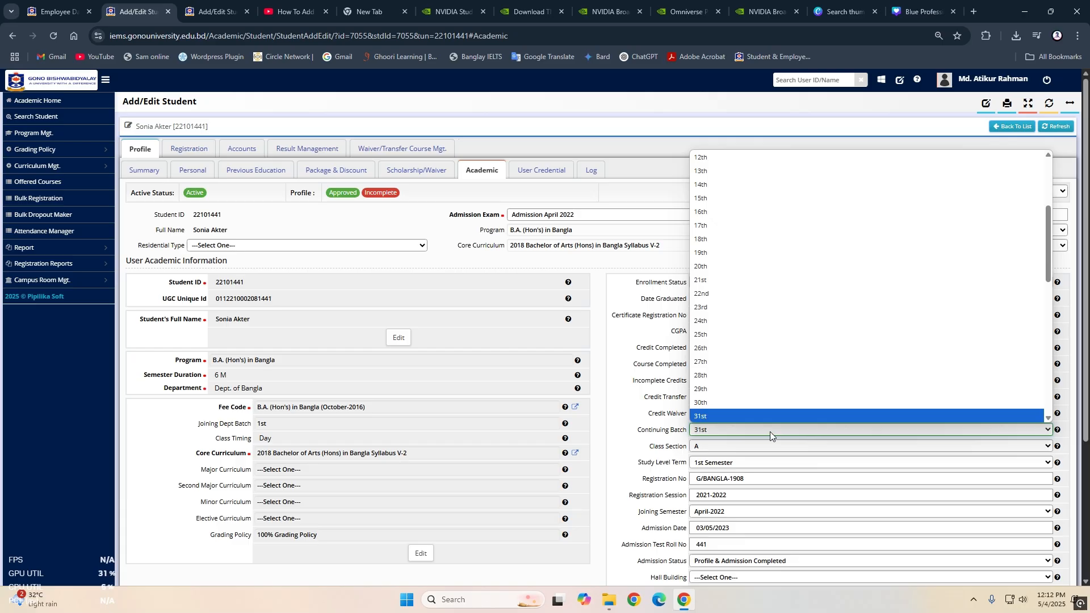
- Set the student's class section to B in the academic profile and save the profile
left_click(769, 432)
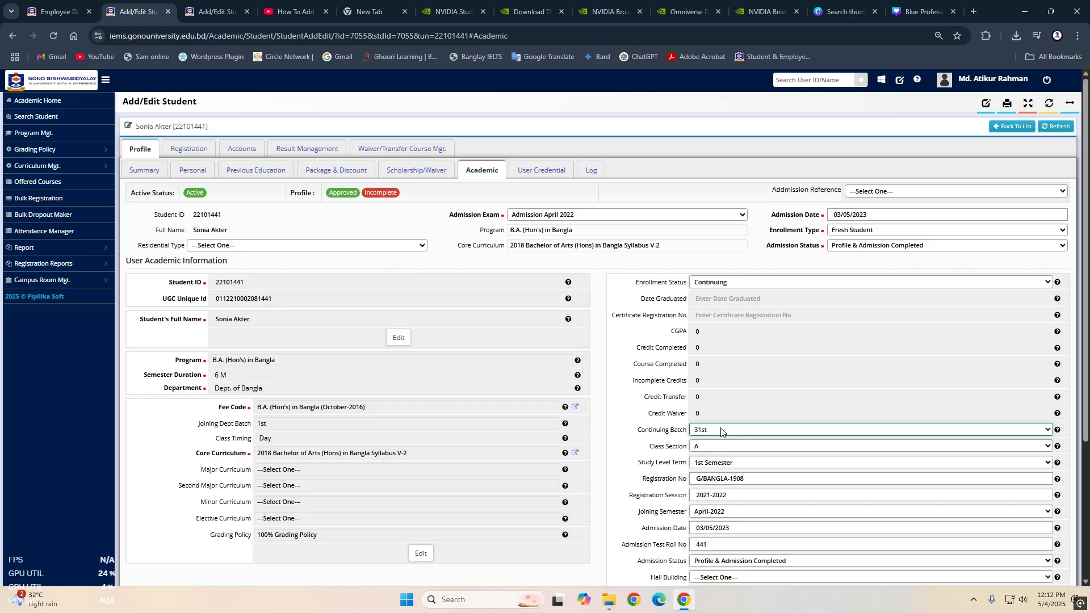
left_click(704, 448)
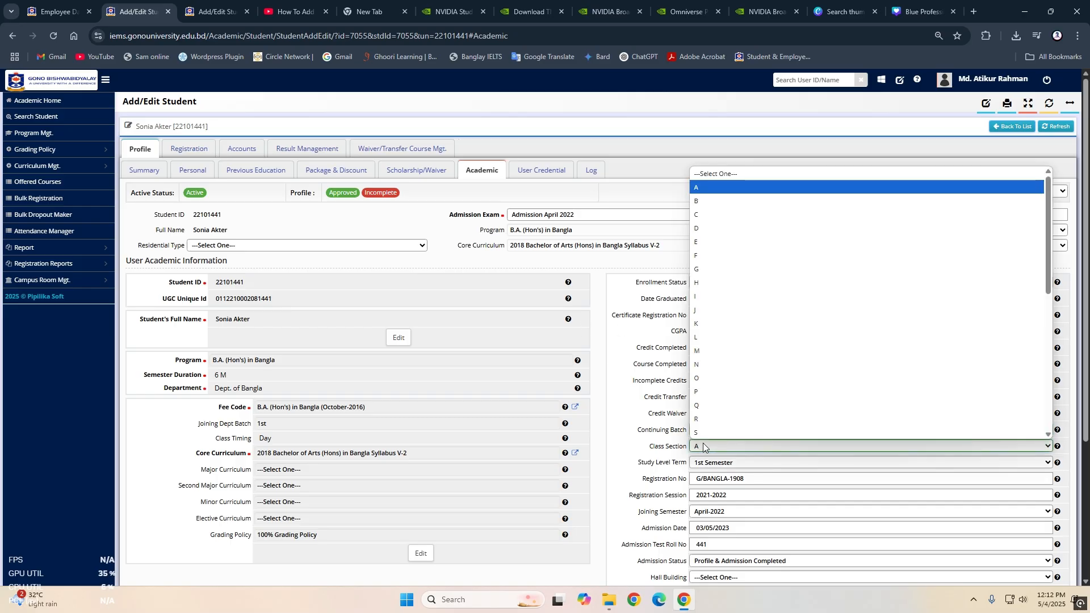
left_click(704, 447)
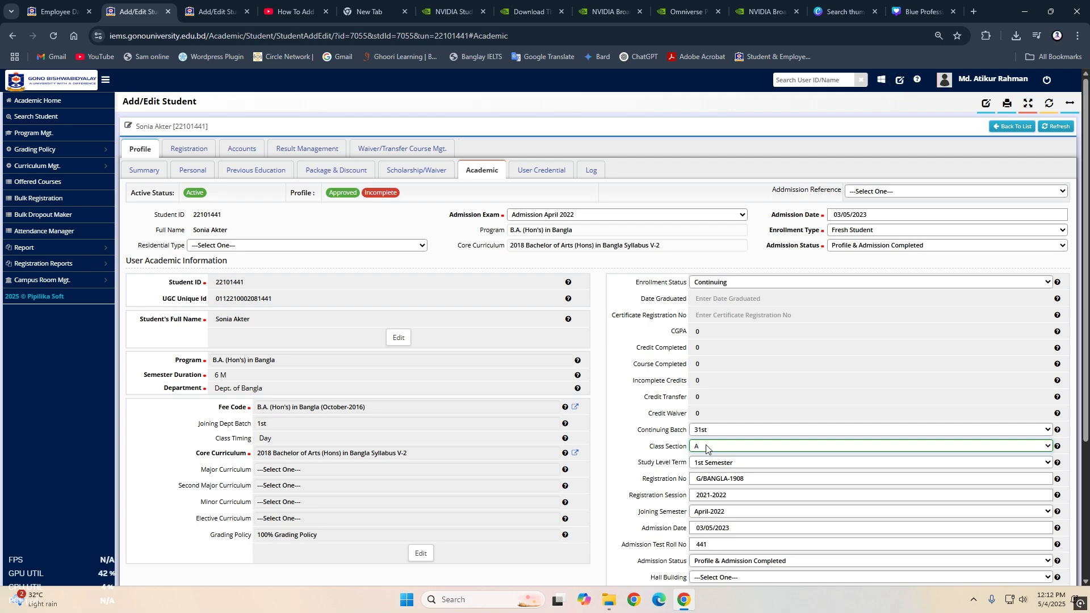
left_click(707, 448)
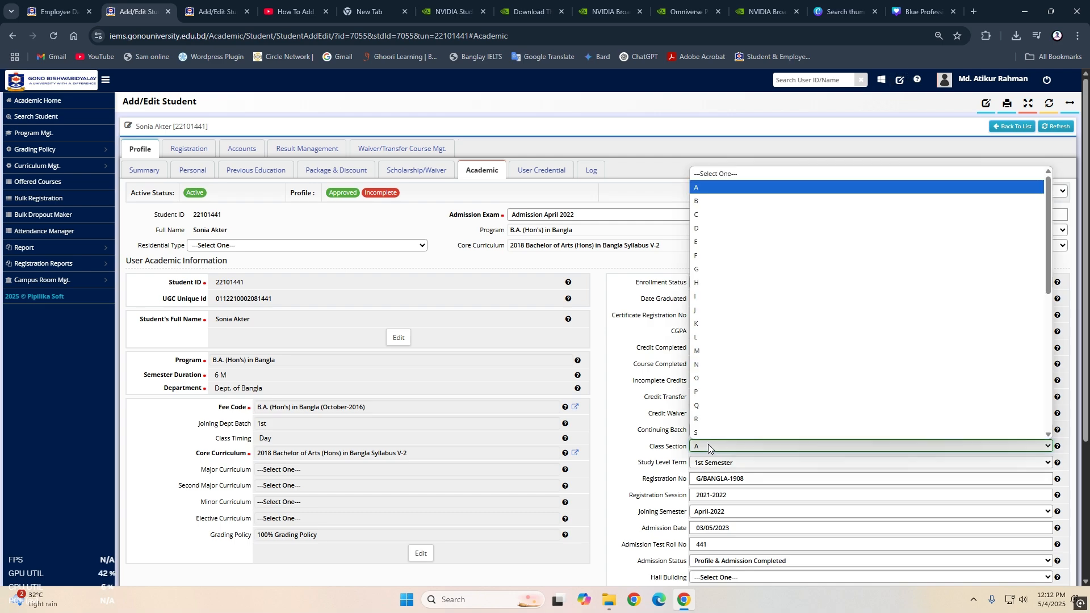
left_click(700, 202)
scroll(509, 520, "down", 3)
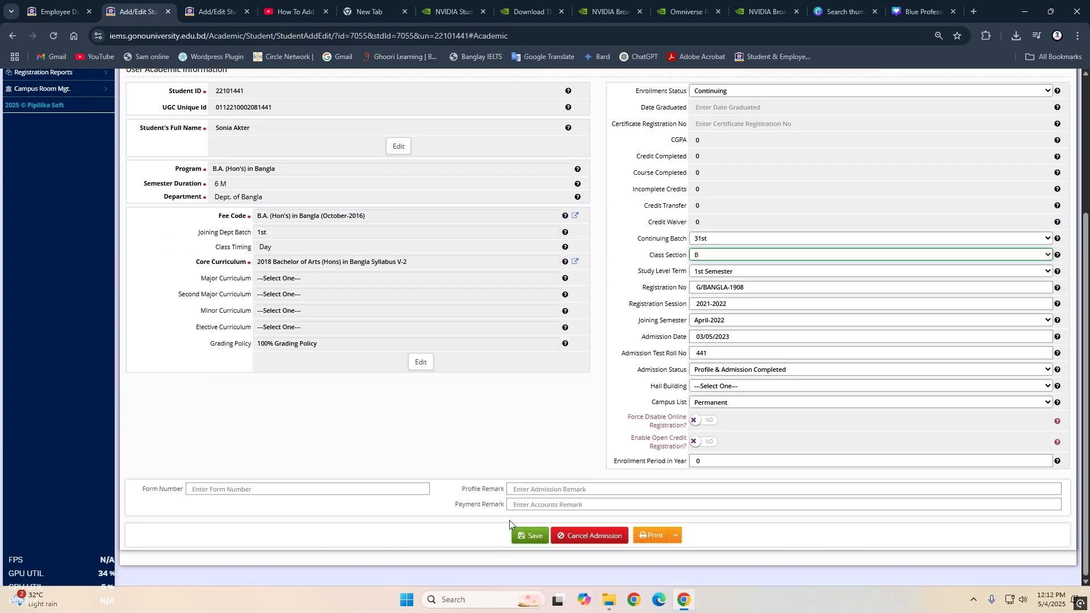
left_click(534, 536)
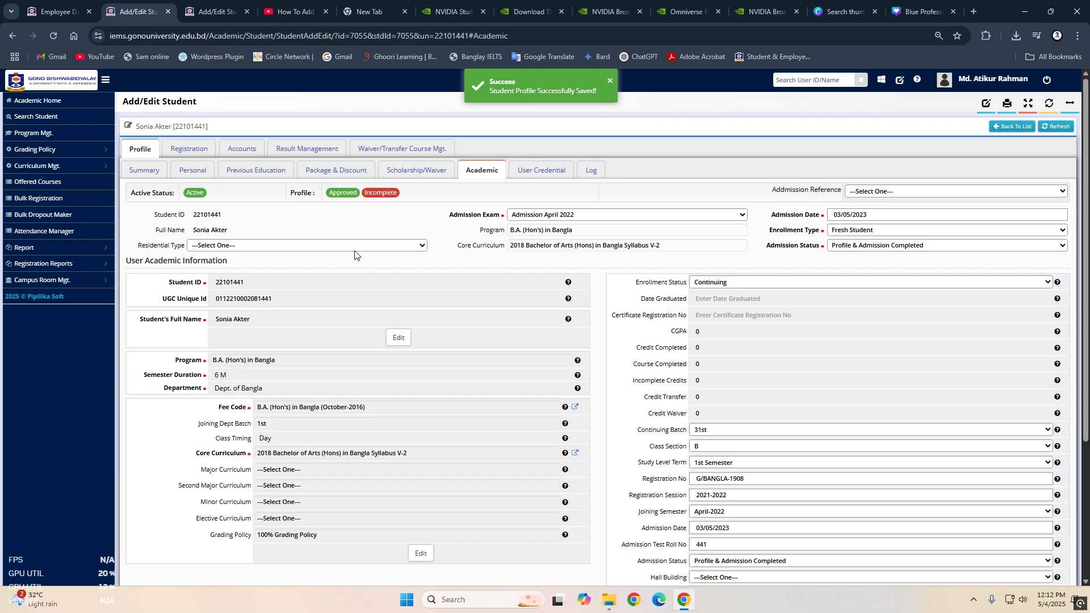
- Load the student's registered courses for October-2023 and check which semesters are available for selection
left_click(190, 149)
left_click(653, 225)
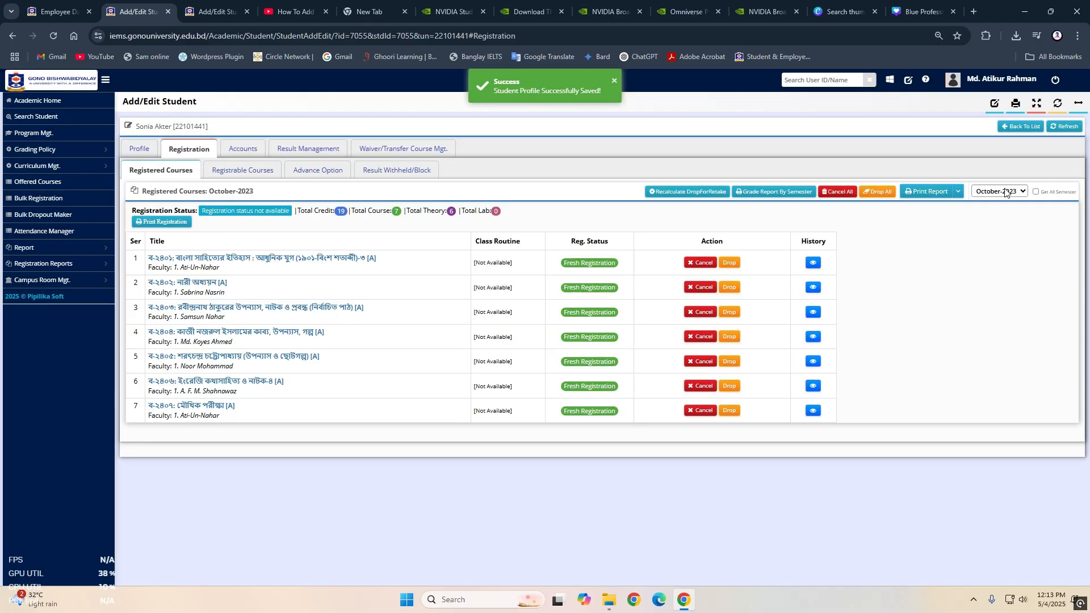
left_click(1010, 192)
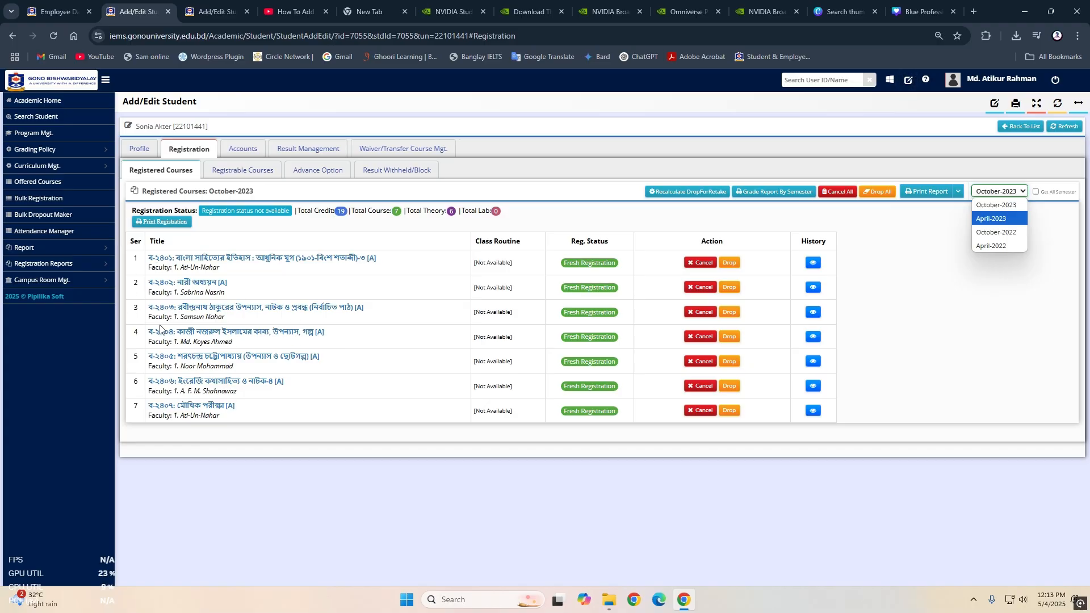
left_click(997, 287)
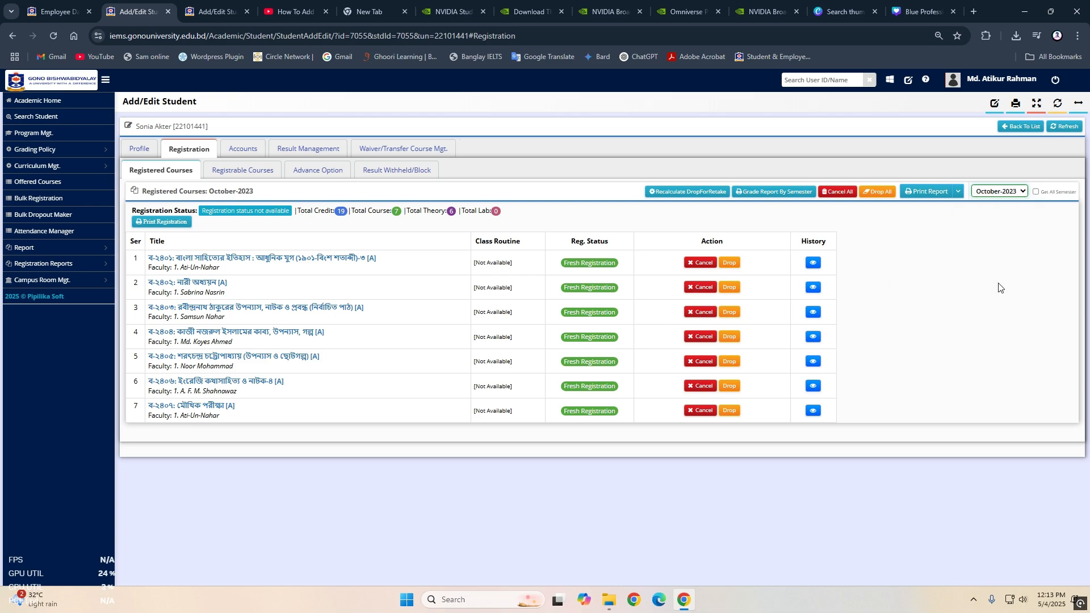
left_click(1001, 195)
left_click(1001, 194)
- Load the student's registrable courses for January-2025, with all semesters made available, and review each course's curriculum status
left_click(242, 169)
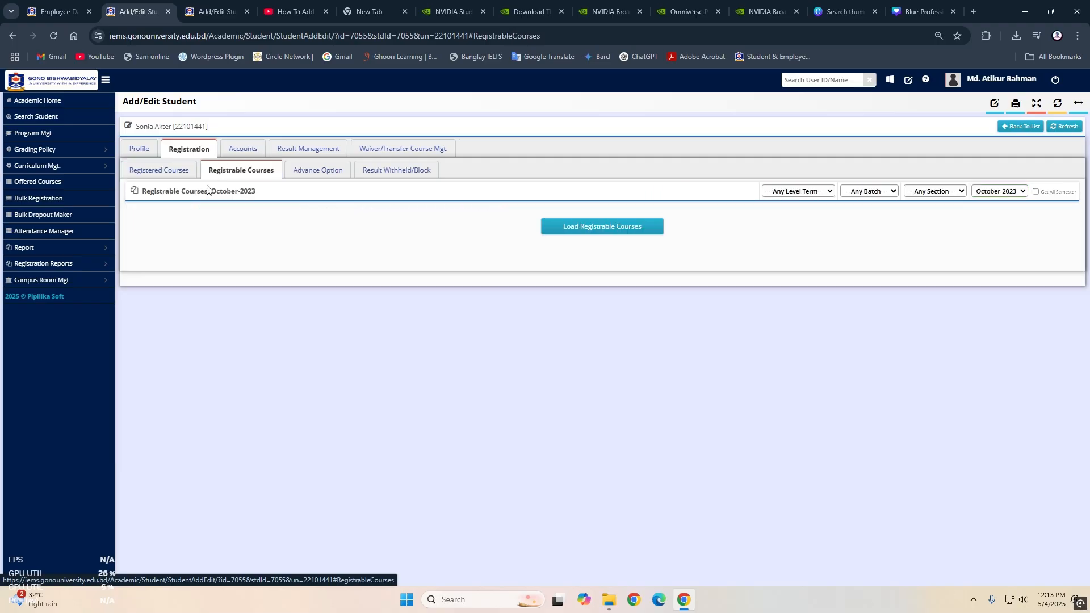
left_click(1009, 191)
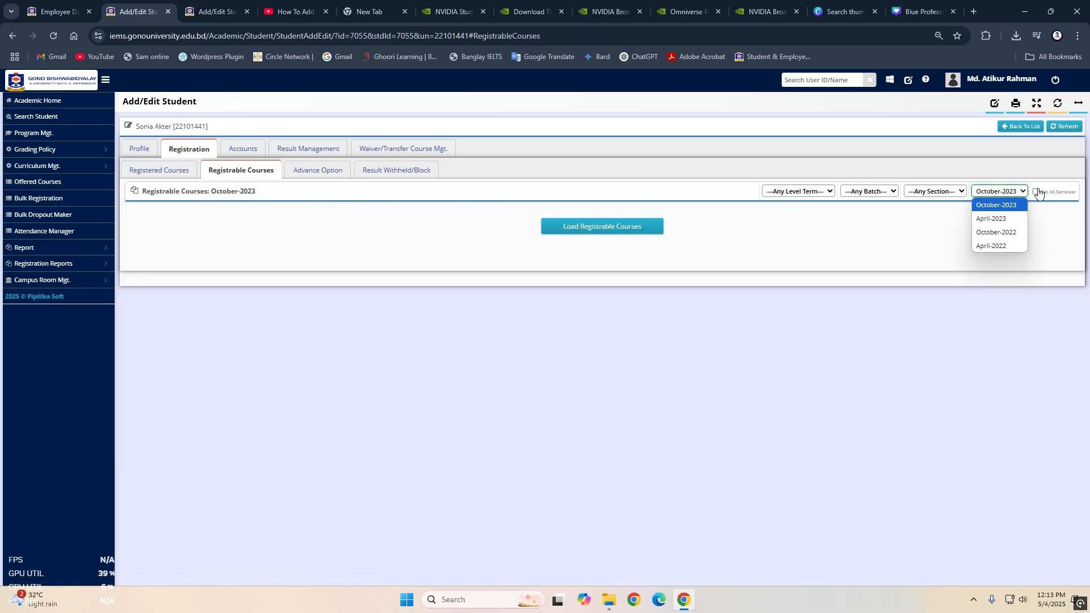
left_click(1036, 191)
left_click(1022, 193)
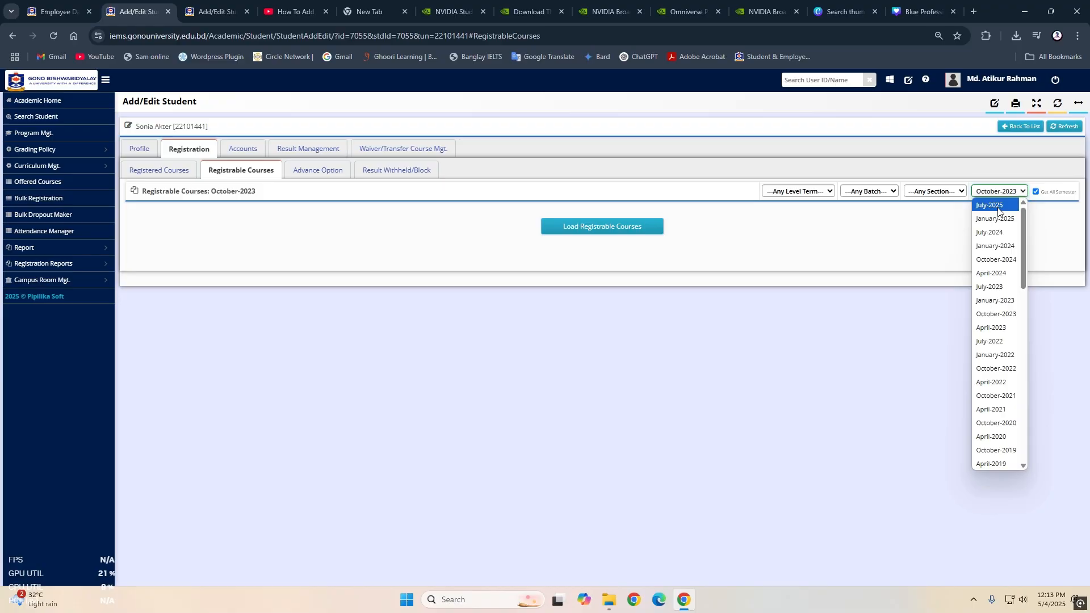
left_click(995, 218)
left_click(606, 229)
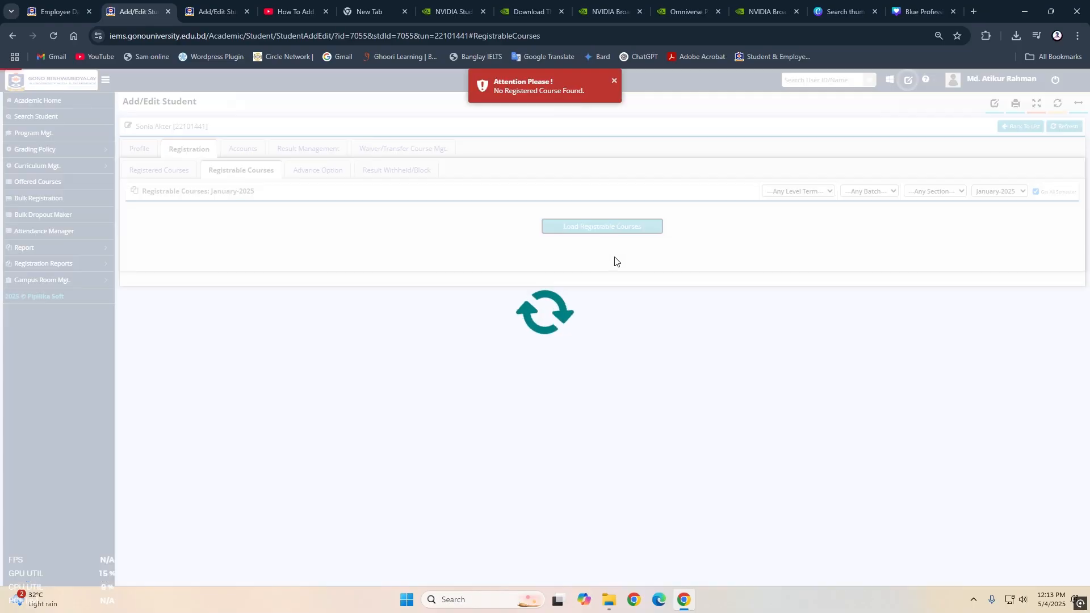
scroll(603, 212, "down", 4)
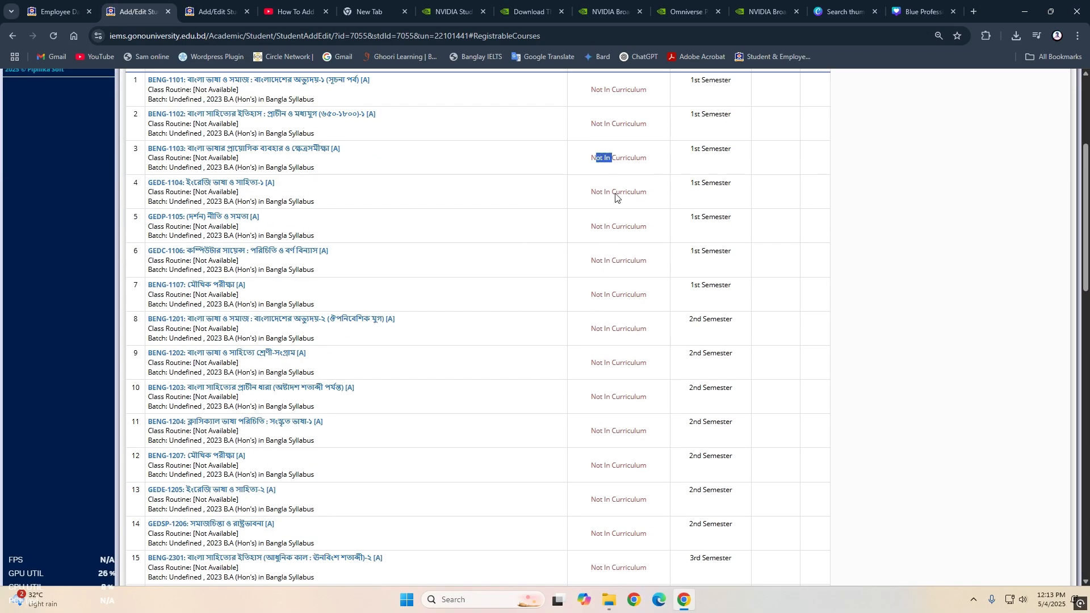
left_click_drag(615, 194, 638, 470)
scroll(627, 443, "up", 3)
scroll(620, 427, "down", 12)
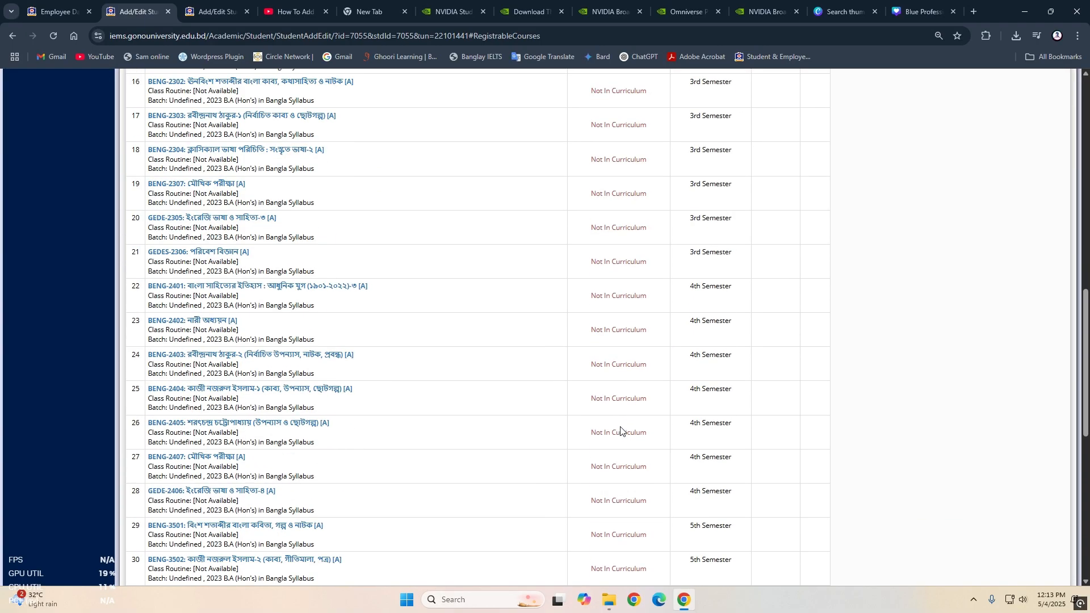
scroll(620, 430, "up", 13)
left_click(1016, 382)
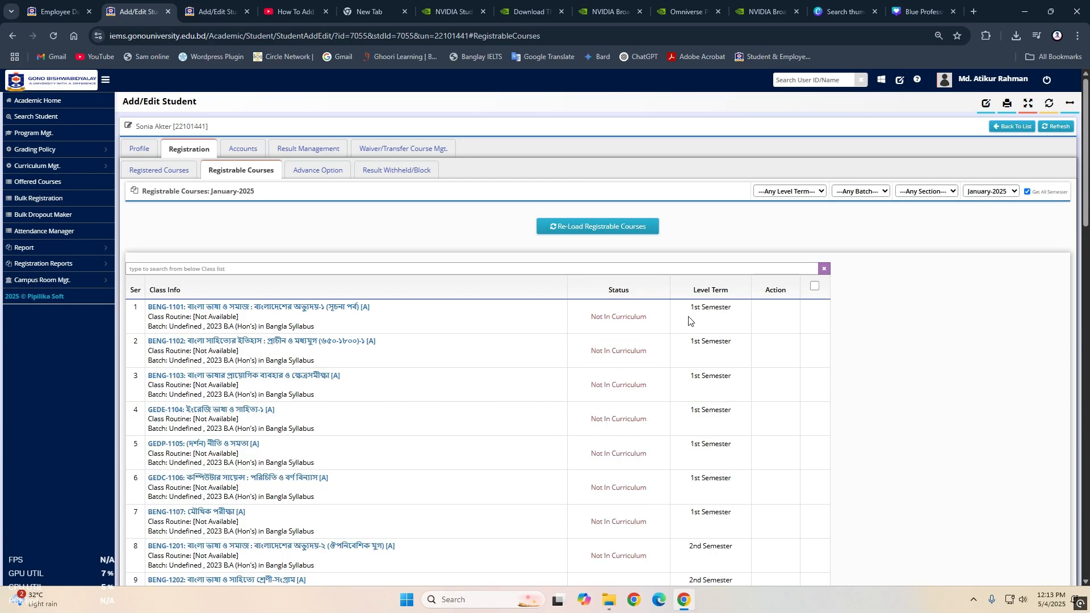
- Open the offered course list and set its program filter to B.A. (Hon's) in Bangla
left_click(37, 183)
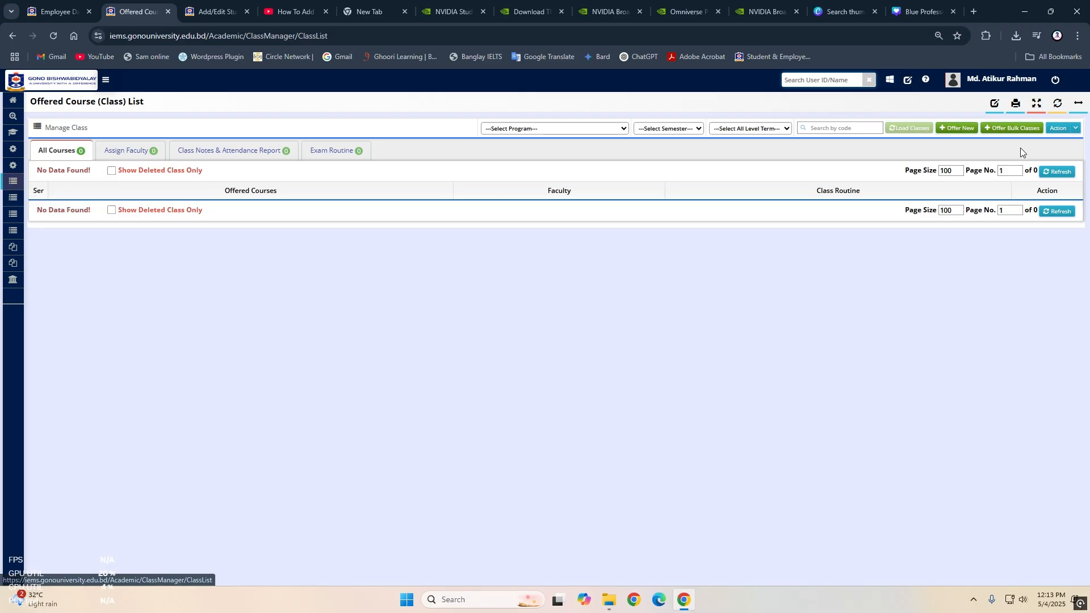
left_click(601, 128)
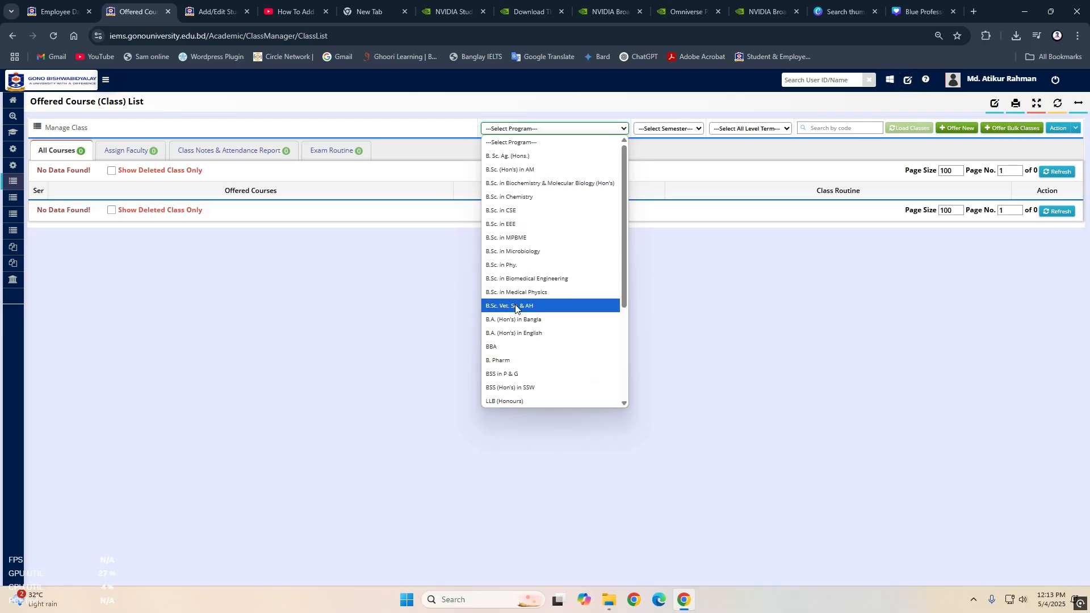
scroll(526, 290, "down", 1)
scroll(525, 289, "down", 2)
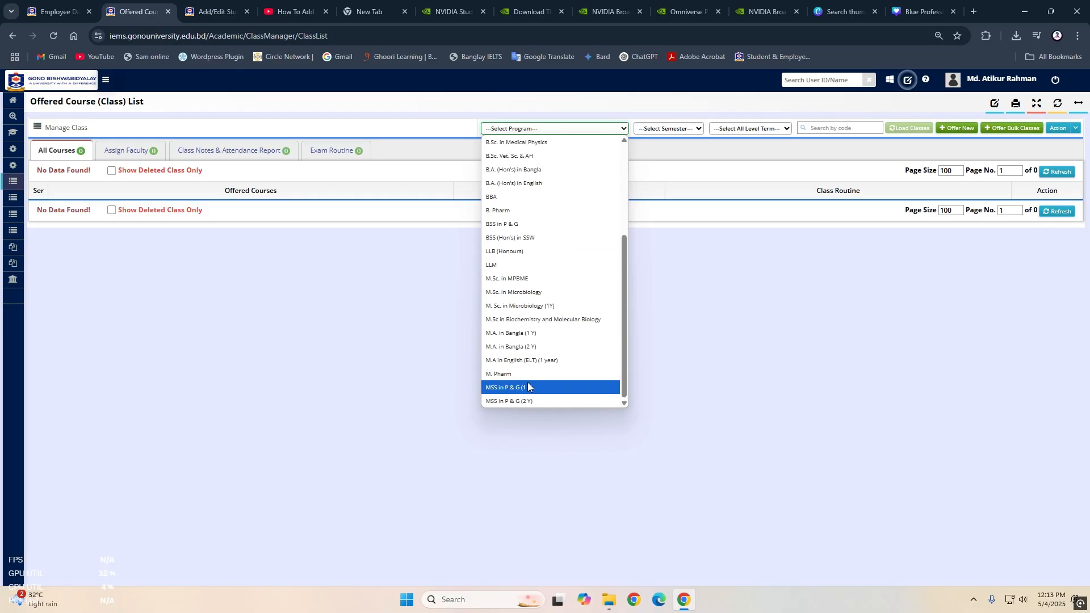
scroll(523, 289, "up", 2)
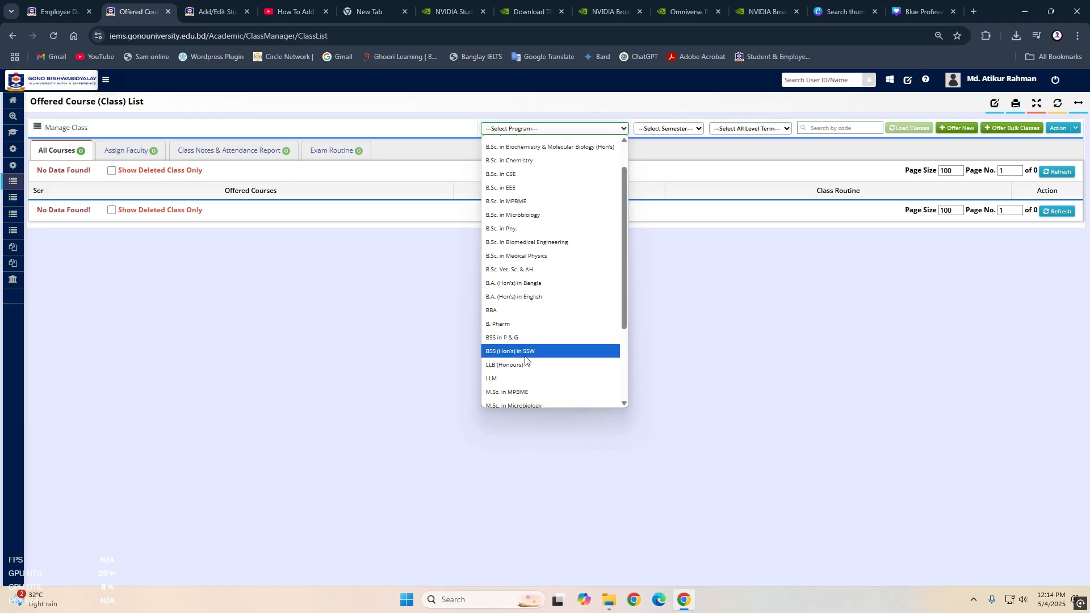
scroll(525, 216, "up", 1)
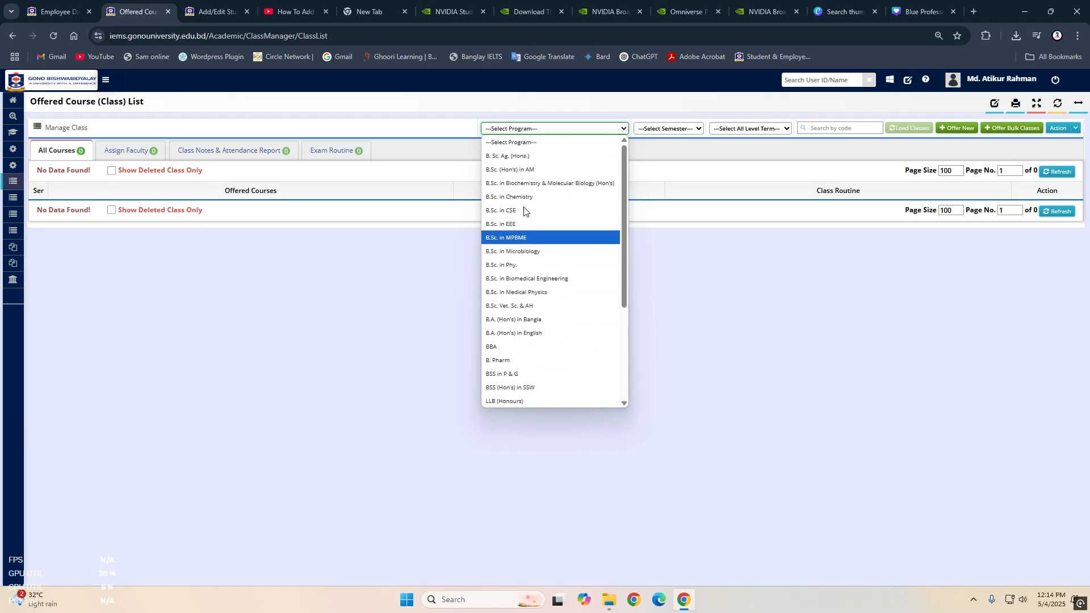
scroll(519, 324, "down", 3)
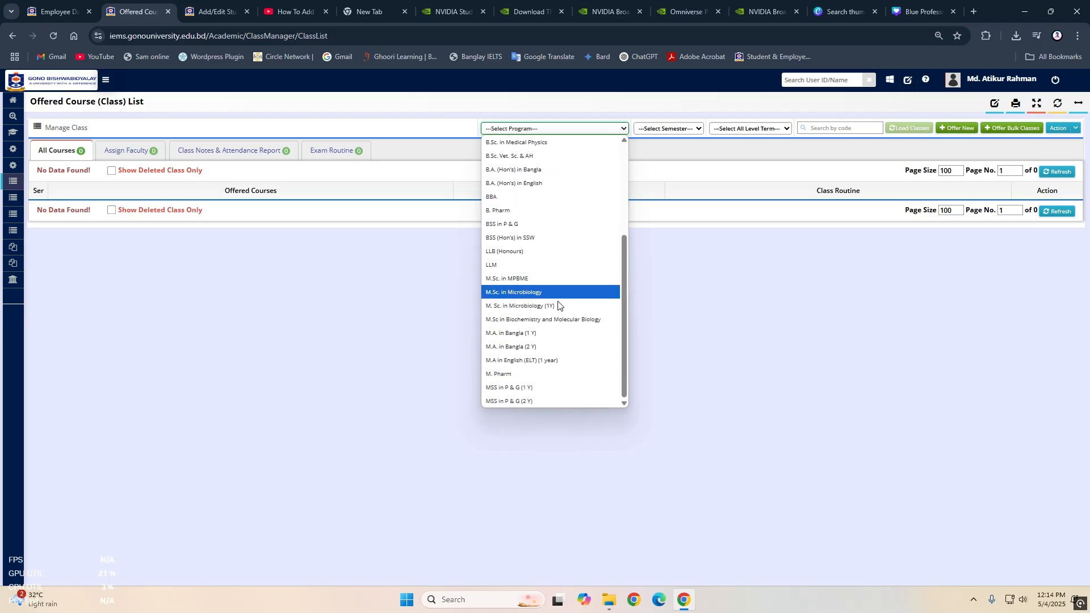
left_click(607, 279)
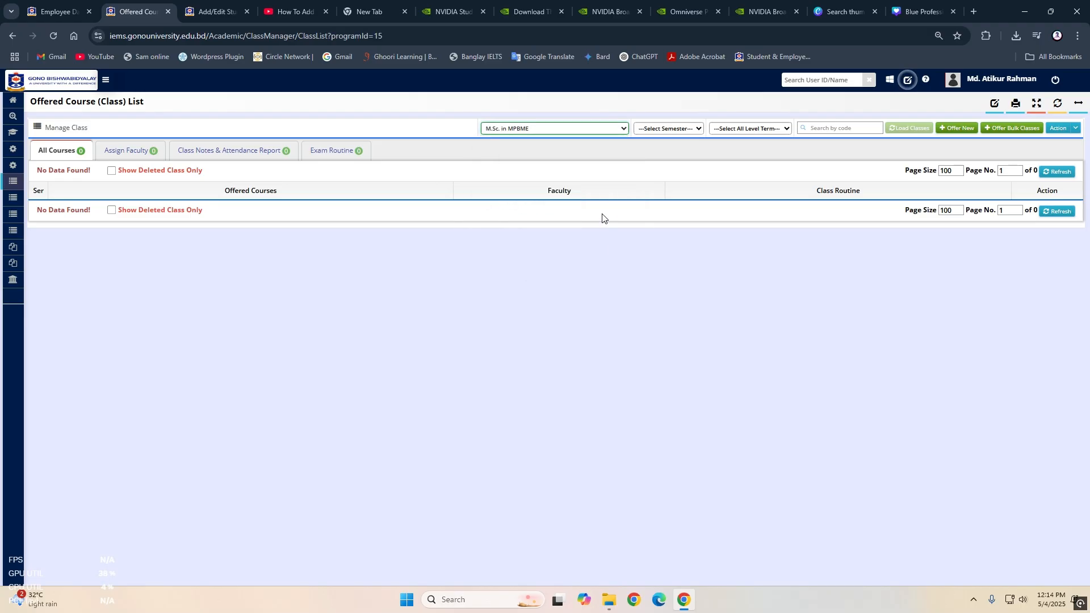
left_click(555, 130)
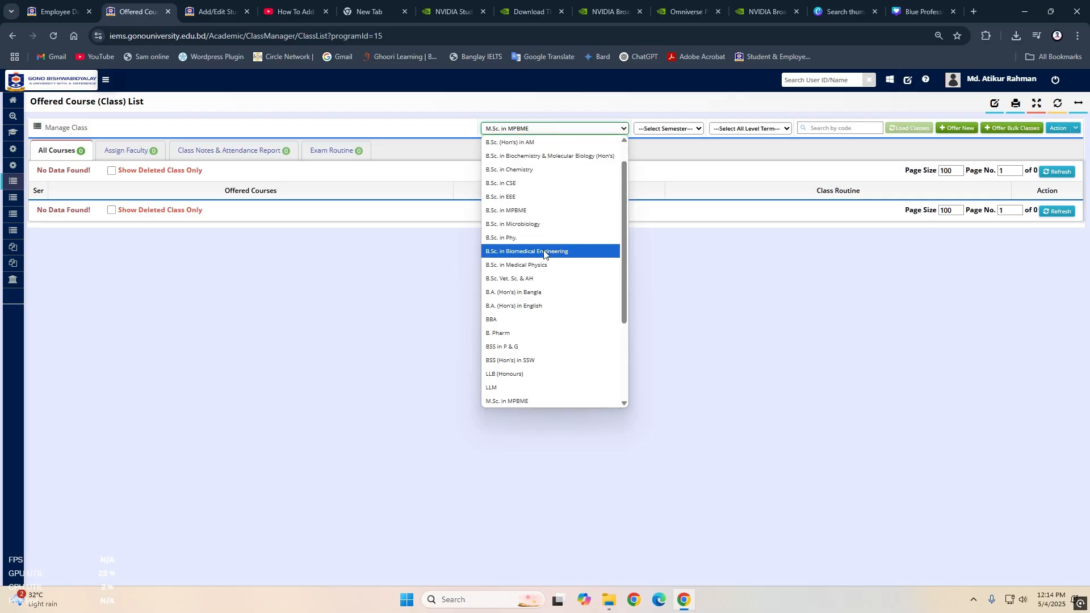
left_click(544, 293)
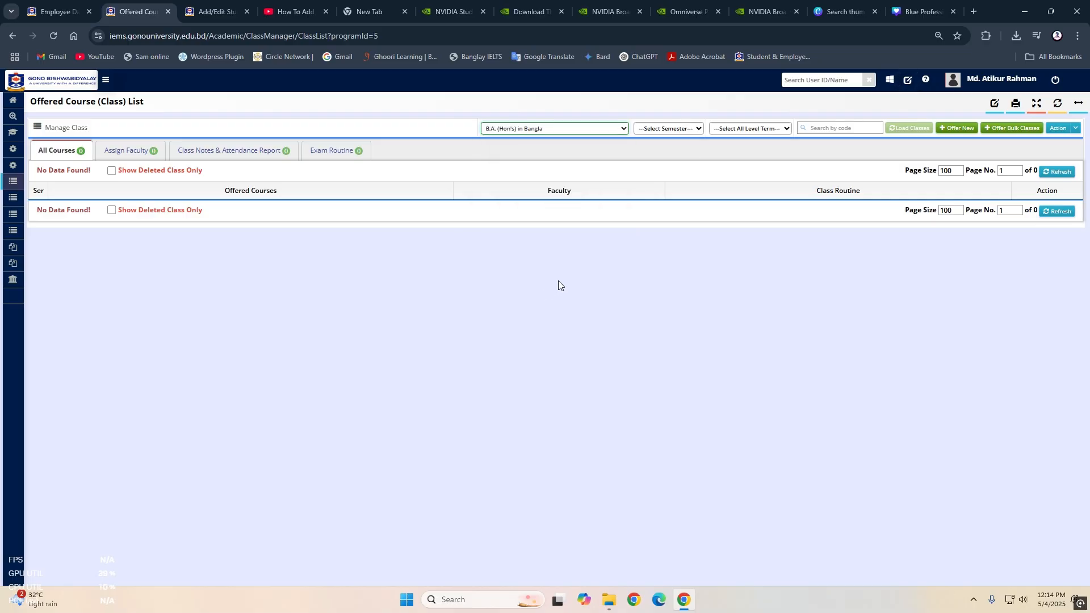
- Set the semester filter to January-2025 and load the offered classes
left_click(694, 134)
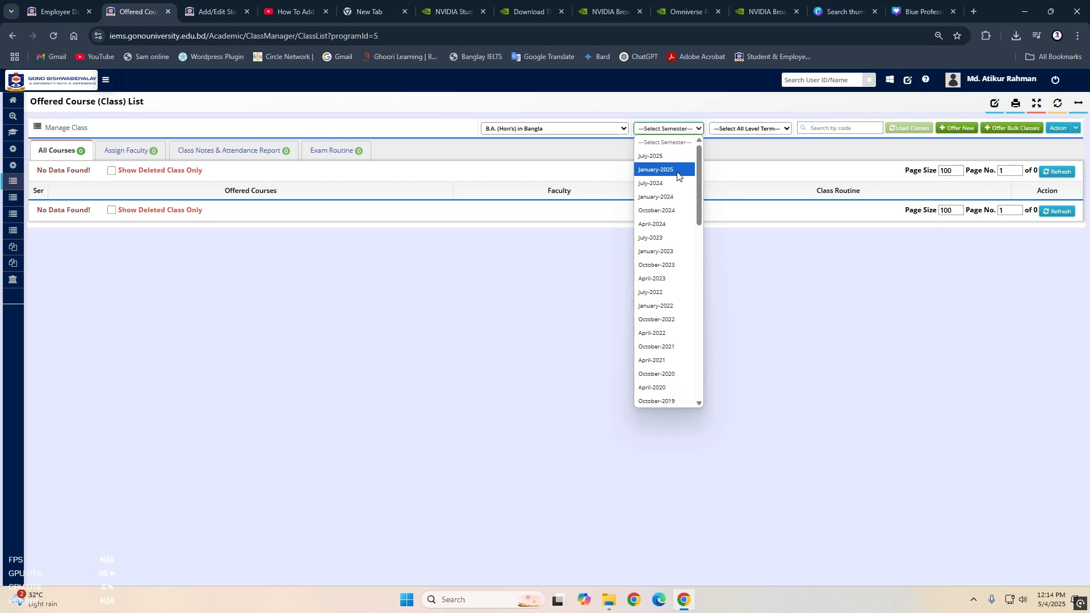
left_click(736, 171)
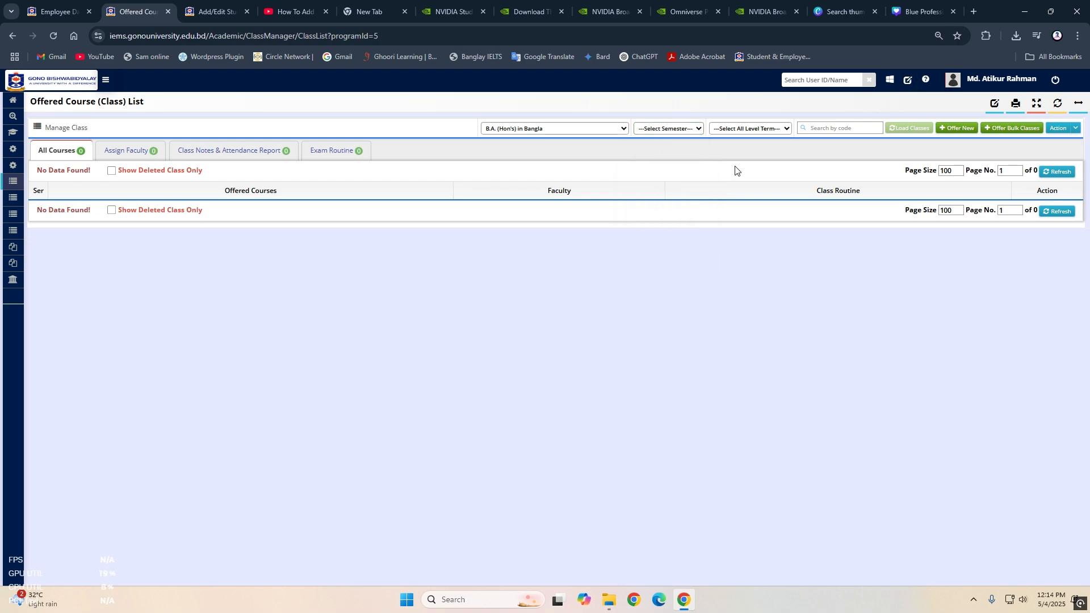
left_click(698, 132)
left_click(682, 165)
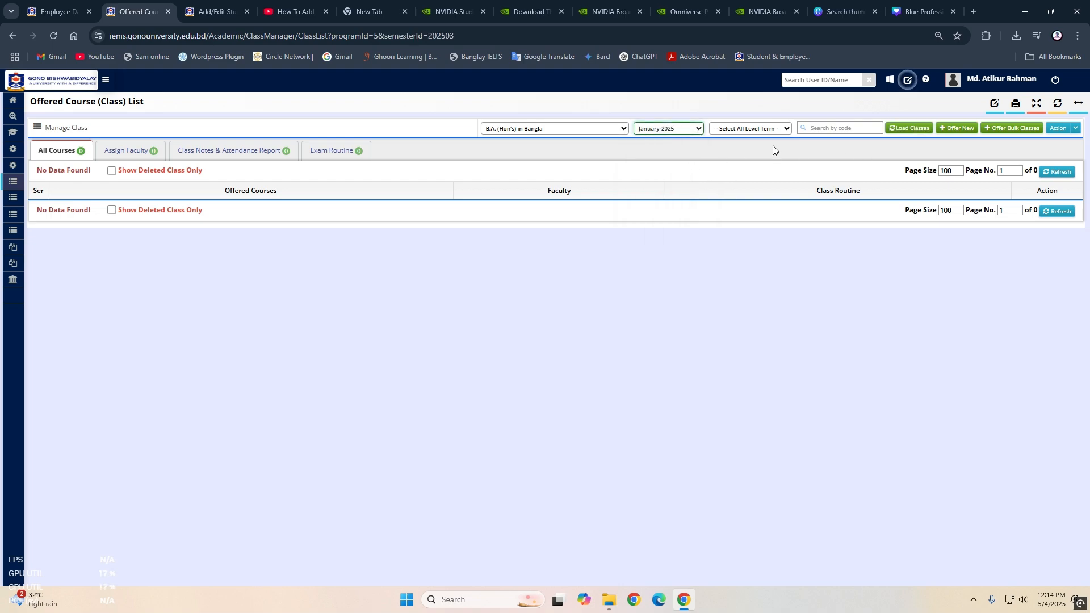
left_click(908, 128)
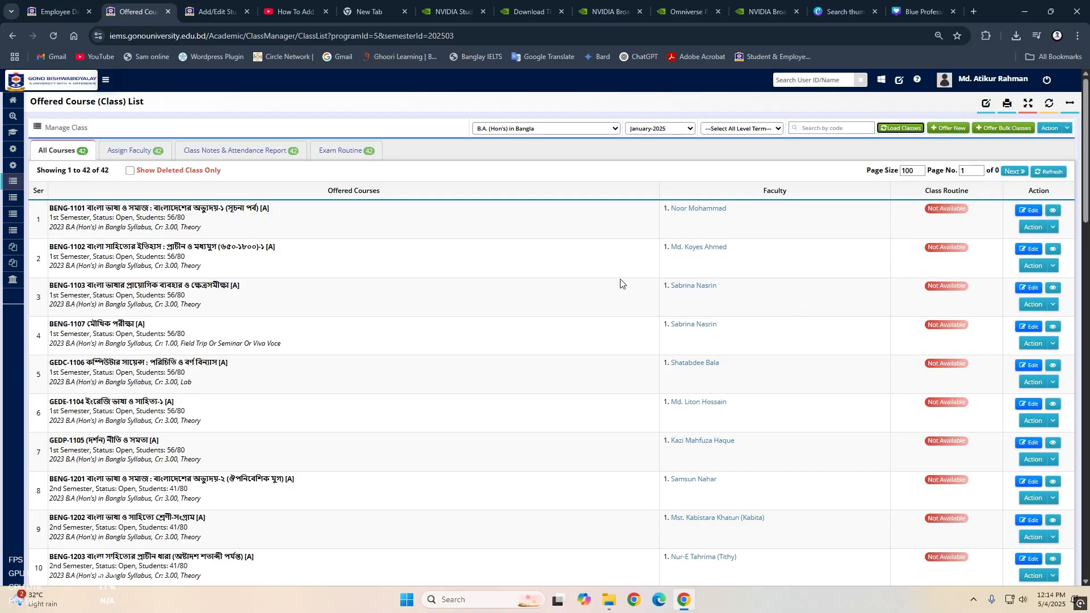
- Filter the offered classes by 4th Semester, reload them and review the courses listed
scroll(255, 226, "down", 6)
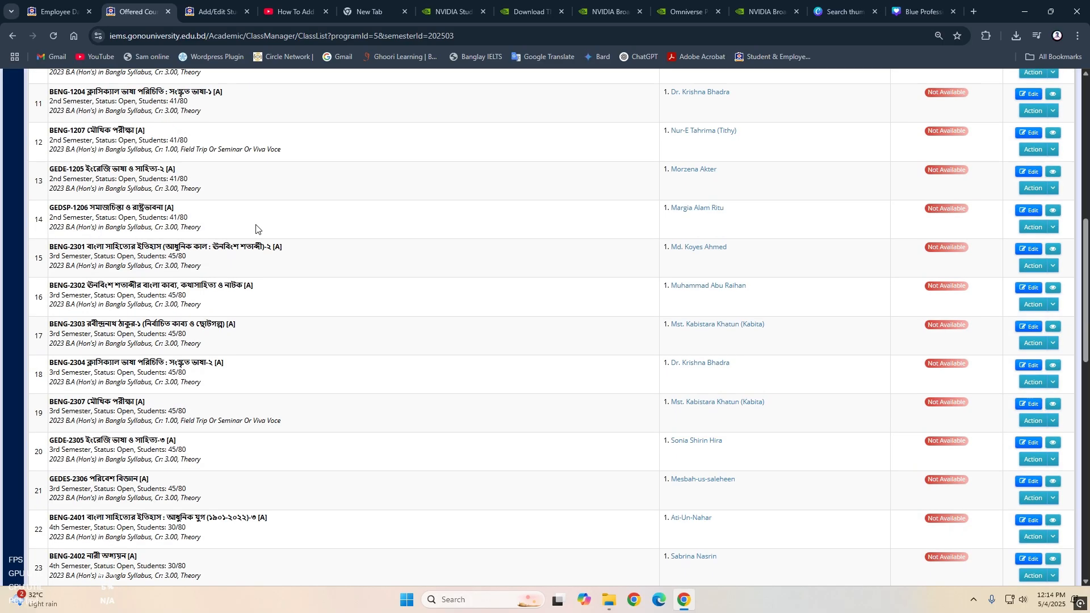
scroll(255, 226, "up", 3)
scroll(638, 222, "up", 3)
left_click(729, 134)
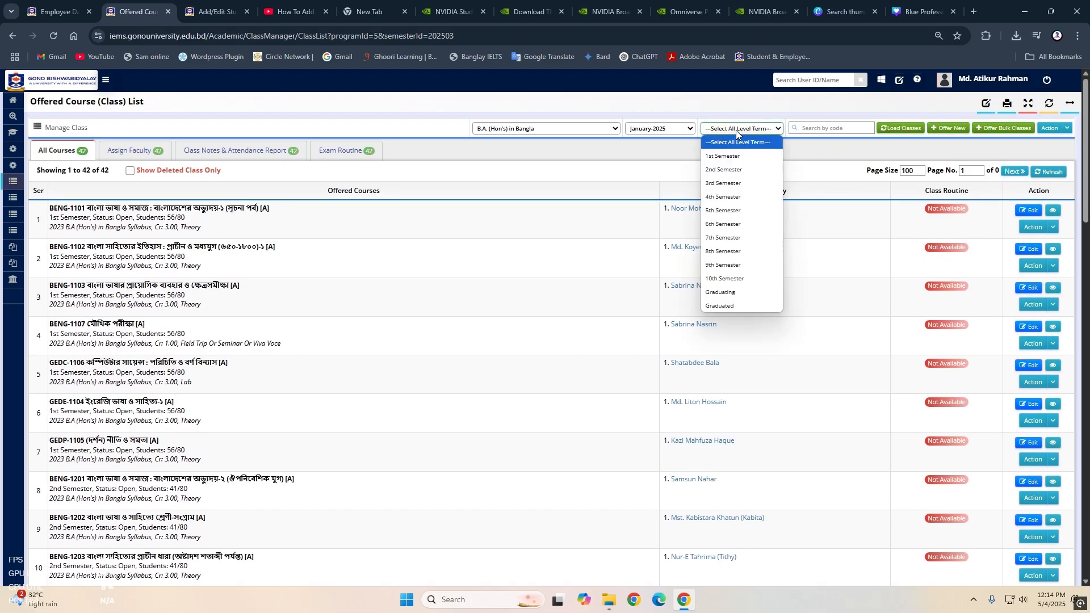
left_click(733, 199)
left_click(900, 128)
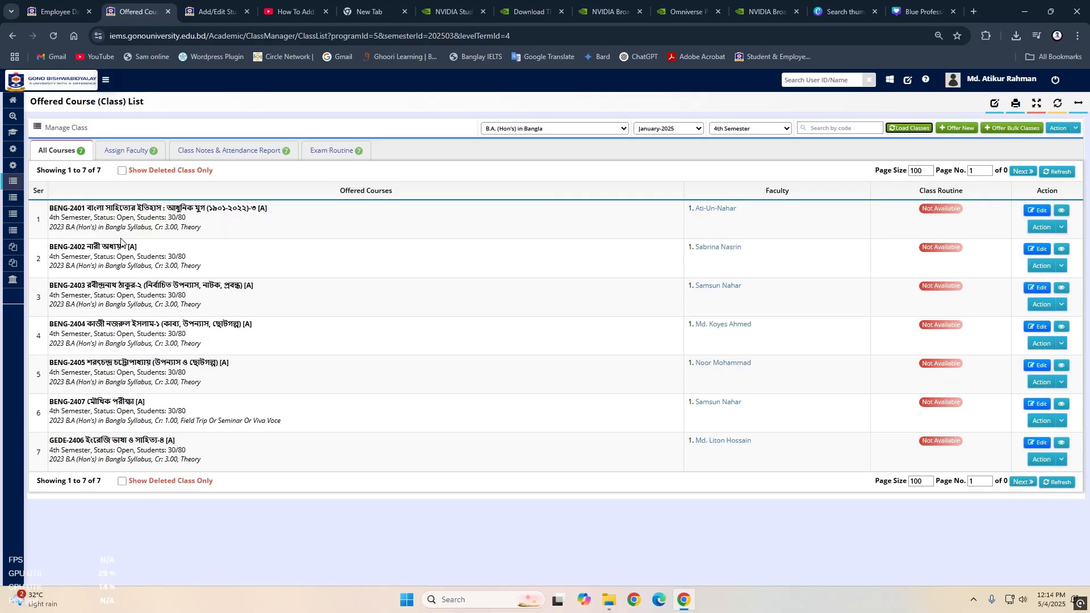
left_click_drag(61, 208, 291, 472)
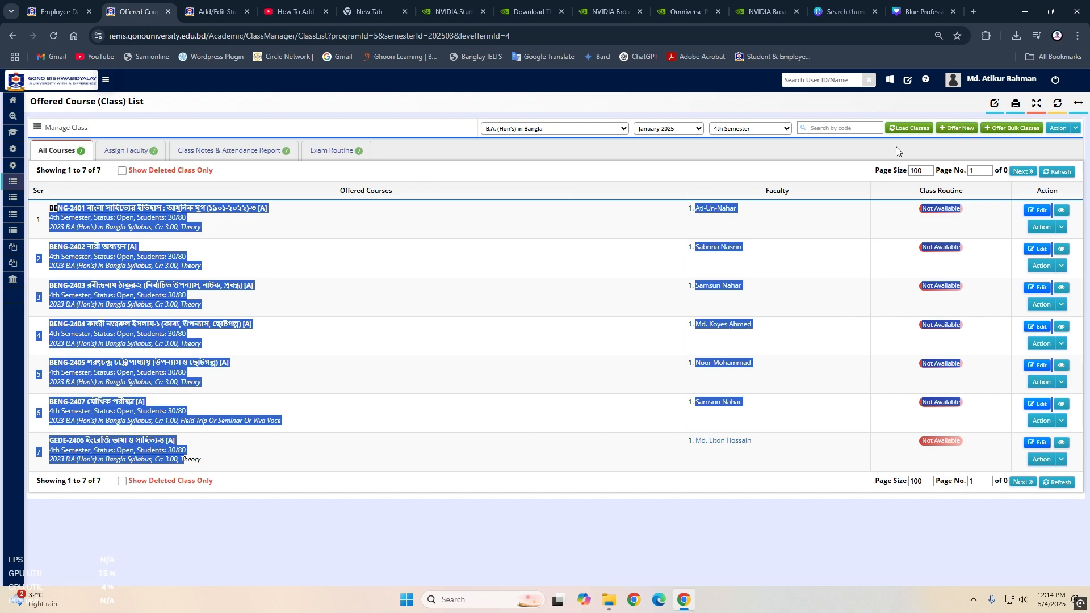
- Open bulk course offering and load the 4th Semester course list for the 2018 Bachelor of Arts (Hons) in Bangla Syllabus V-2
left_click(1002, 132)
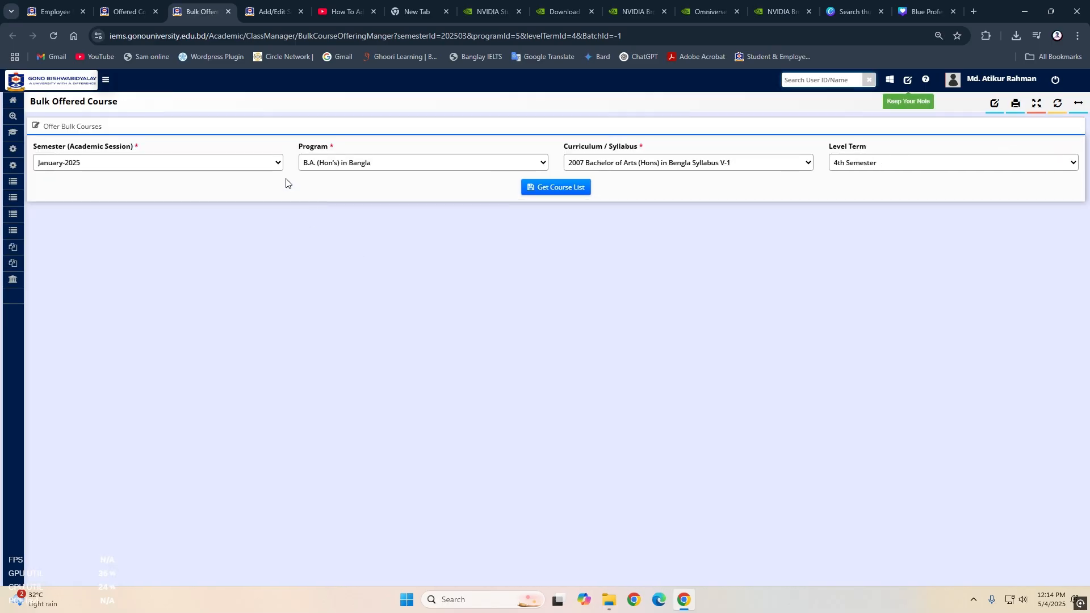
left_click(734, 169)
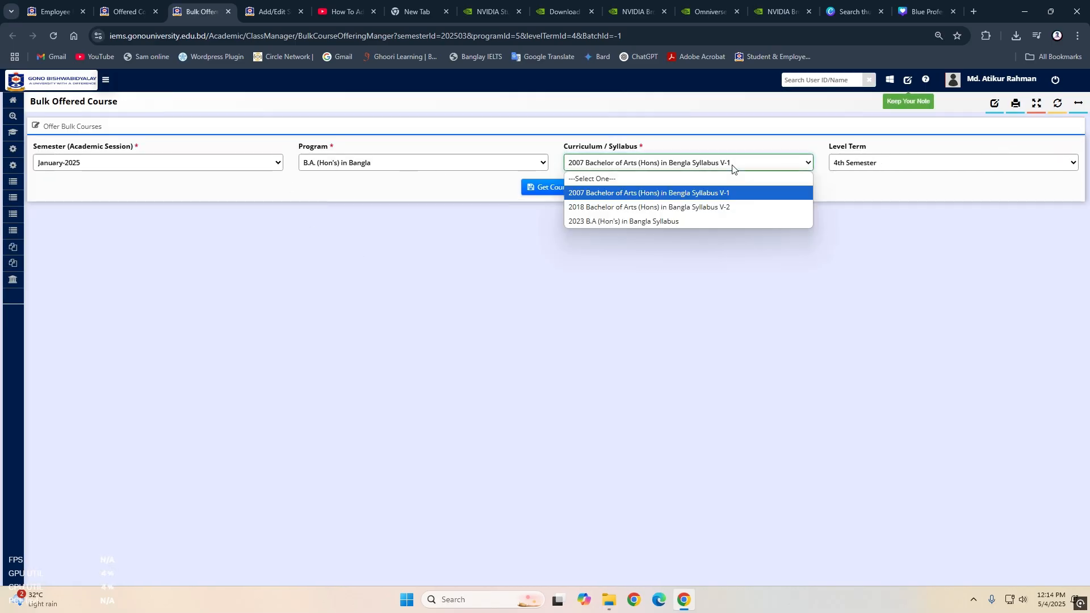
left_click(660, 208)
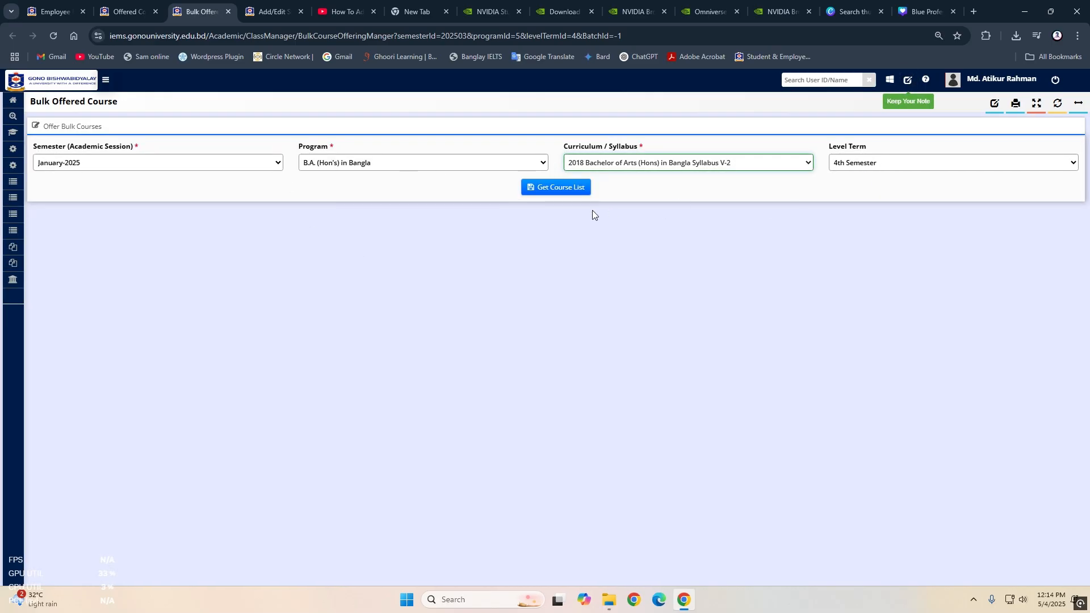
left_click(559, 188)
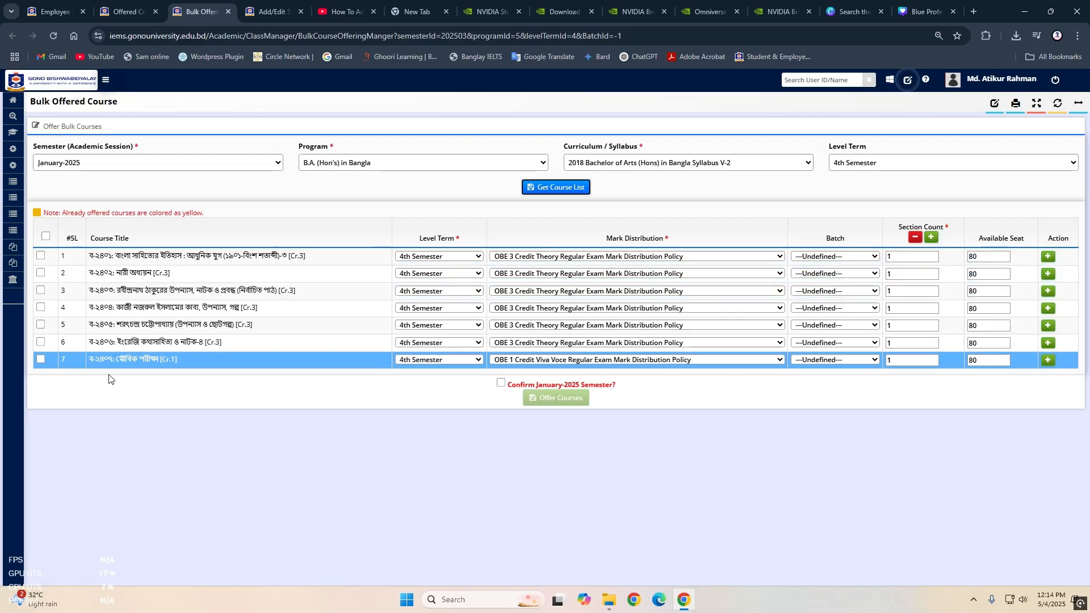
- Offer all listed courses for the January-2025 semester and review the newly added 2018 syllabus classes in the offered course list
left_click(46, 236)
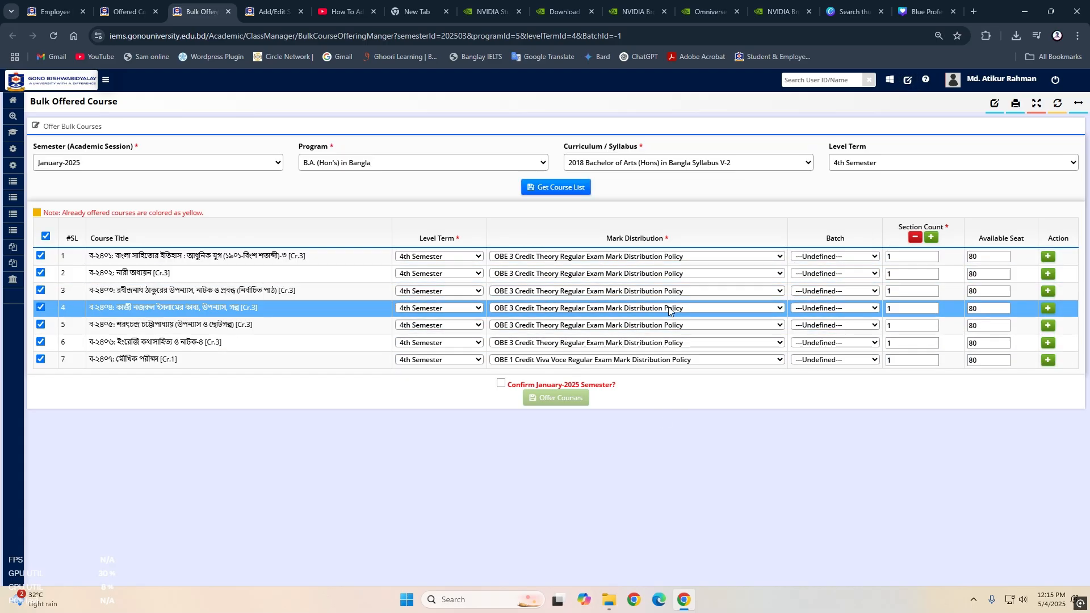
left_click(500, 384)
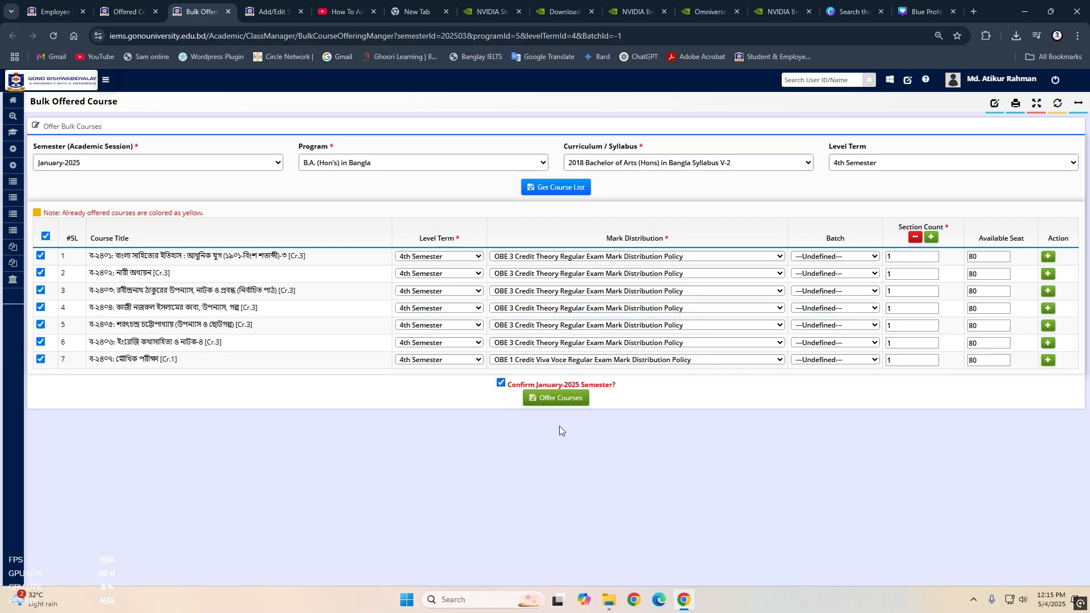
left_click(570, 399)
left_click(679, 117)
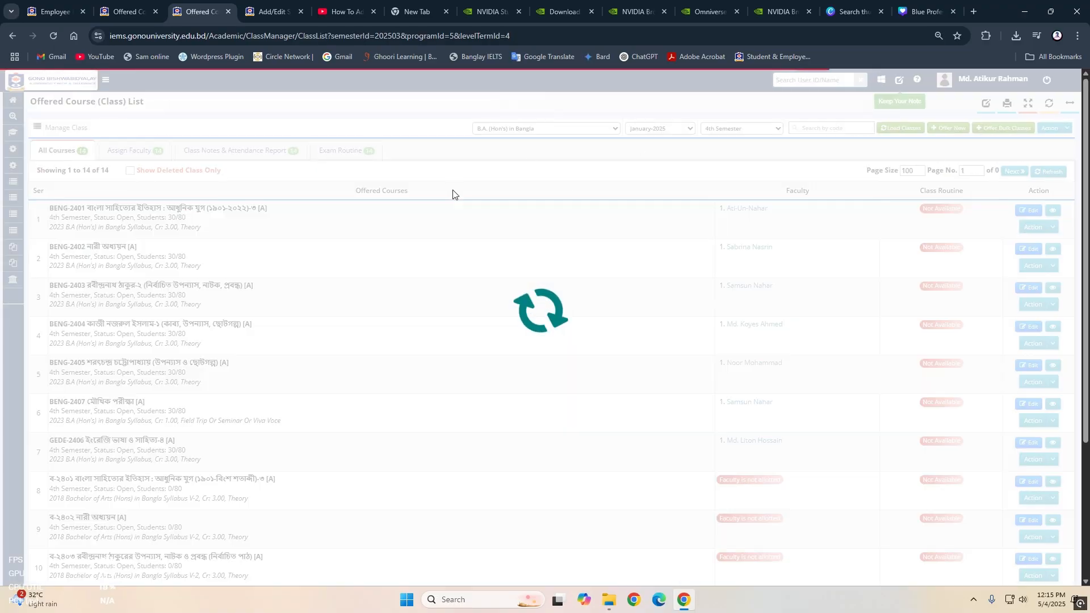
scroll(763, 433, "down", 5)
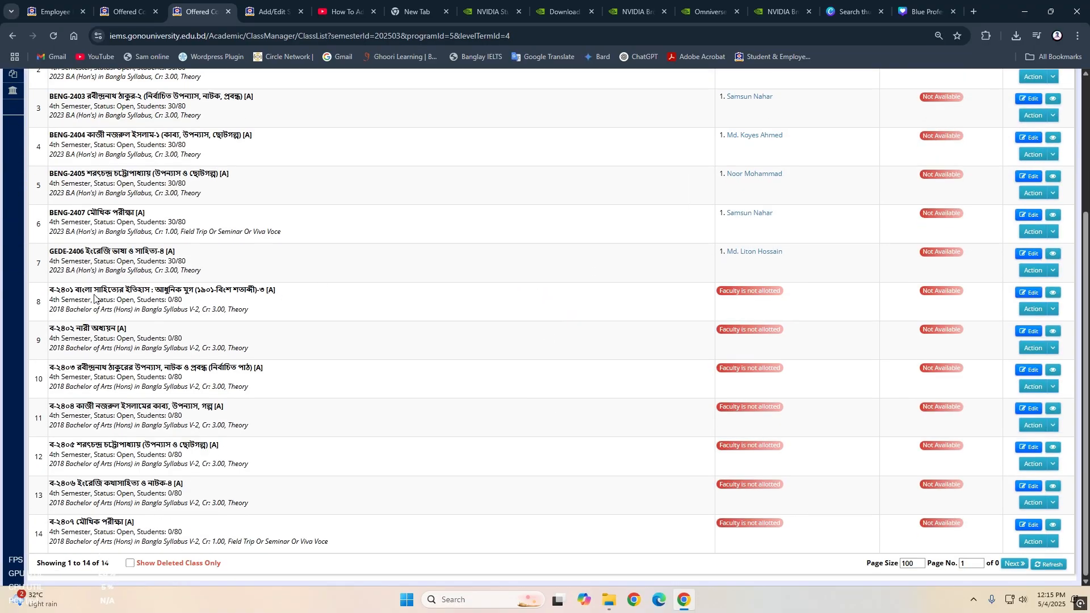
left_click_drag(94, 294, 220, 525)
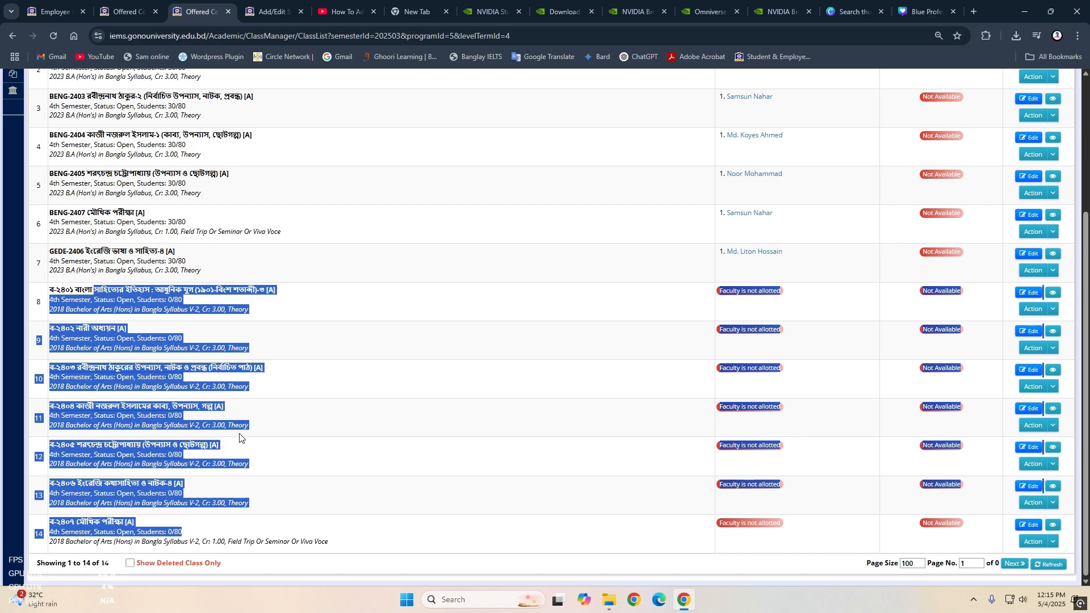
scroll(328, 439, "up", 2)
scroll(454, 410, "down", 3)
left_click(240, 303)
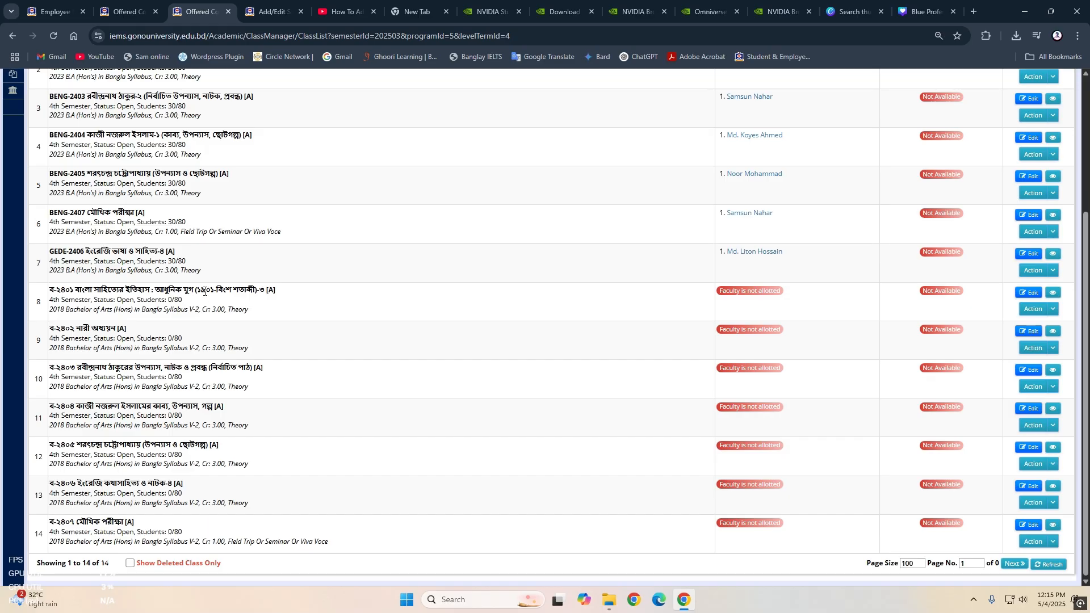
left_click_drag(205, 292, 283, 538)
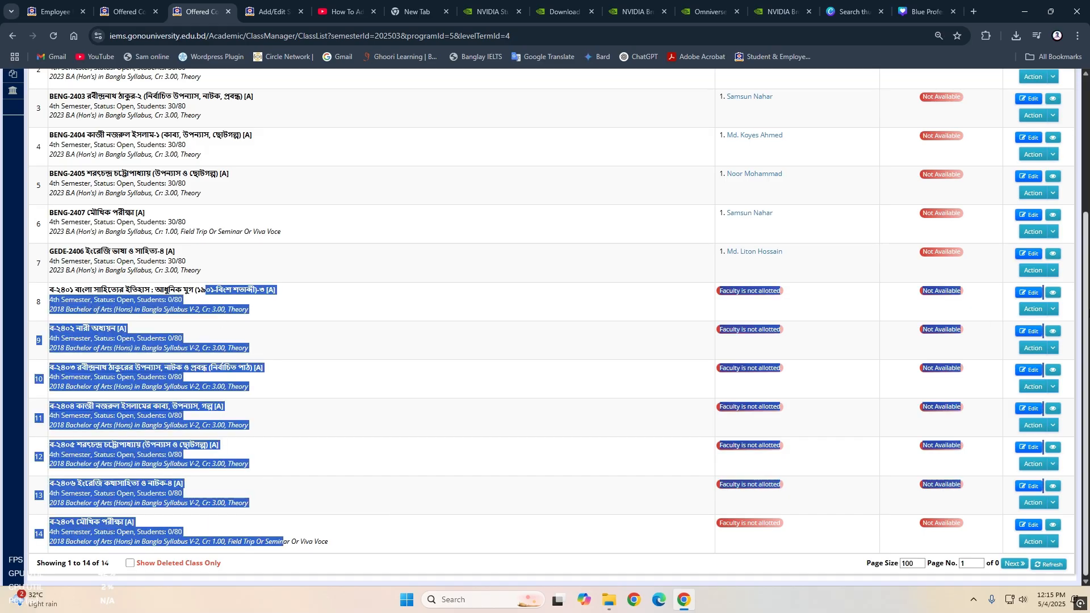
- Open the offered class ব-২৪০১ for editing, set its class section to B and save it
left_click(1033, 297)
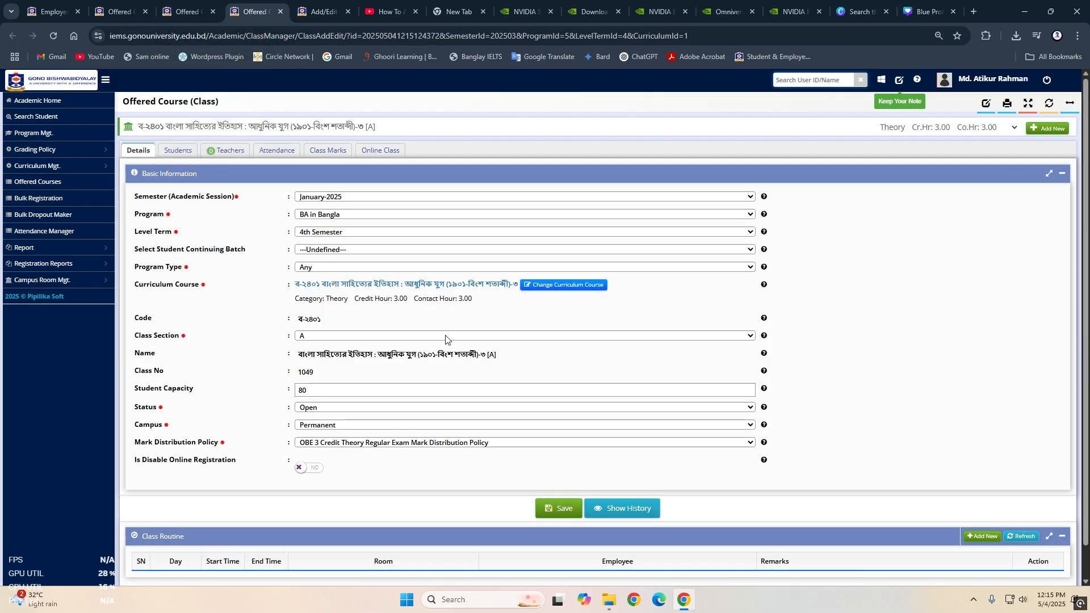
left_click(447, 336)
left_click(348, 69)
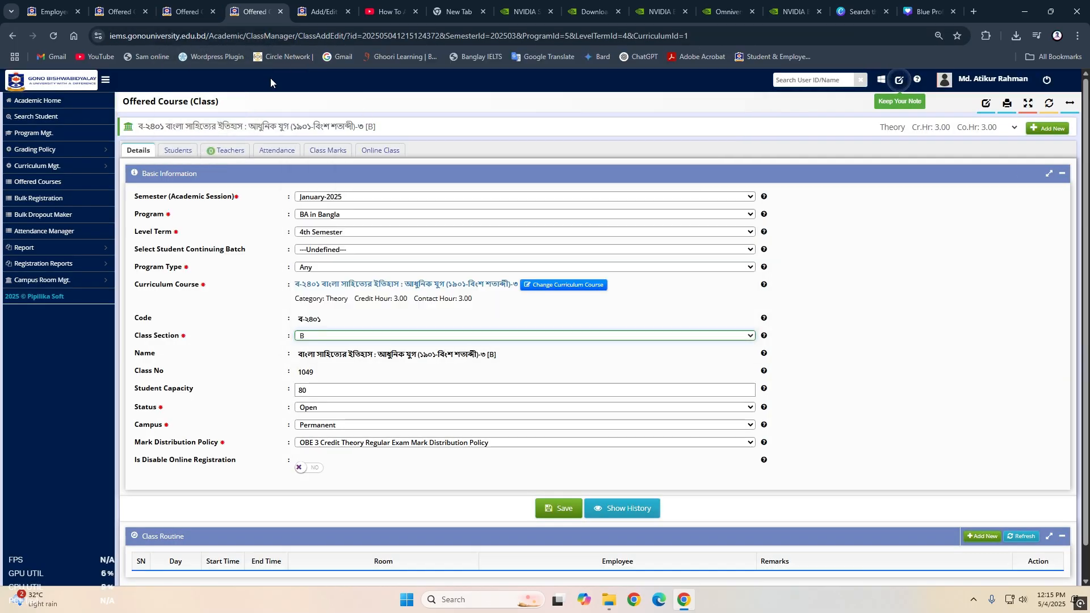
left_click(561, 508)
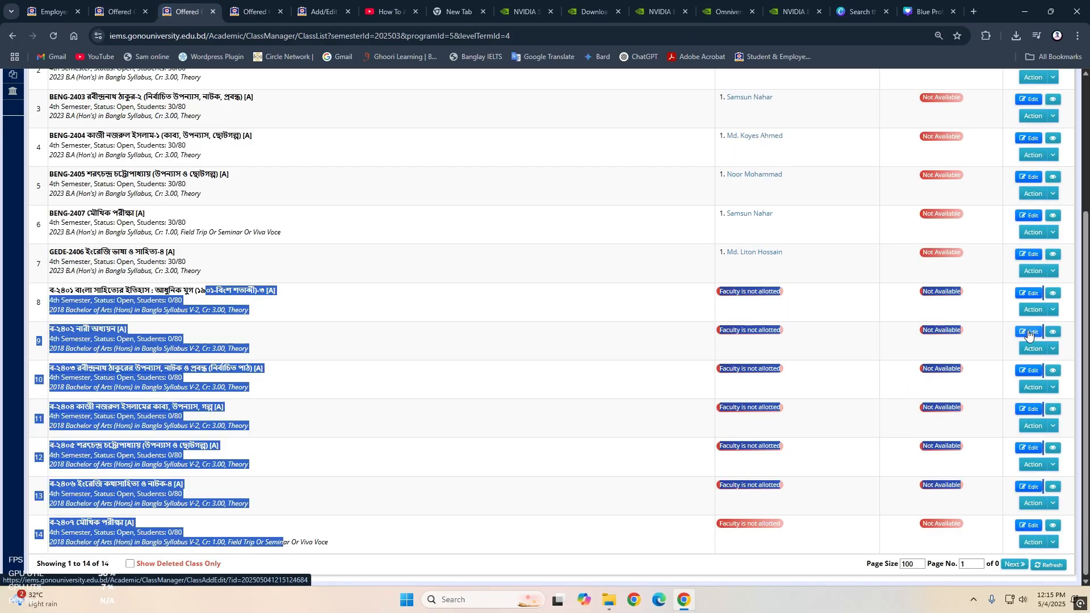
- Open the remaining 2018 syllabus classes, ব-২৪০২ through ব-২৪০৭, for editing in separate browser tabs
middle_click(1029, 334)
middle_click(1028, 372)
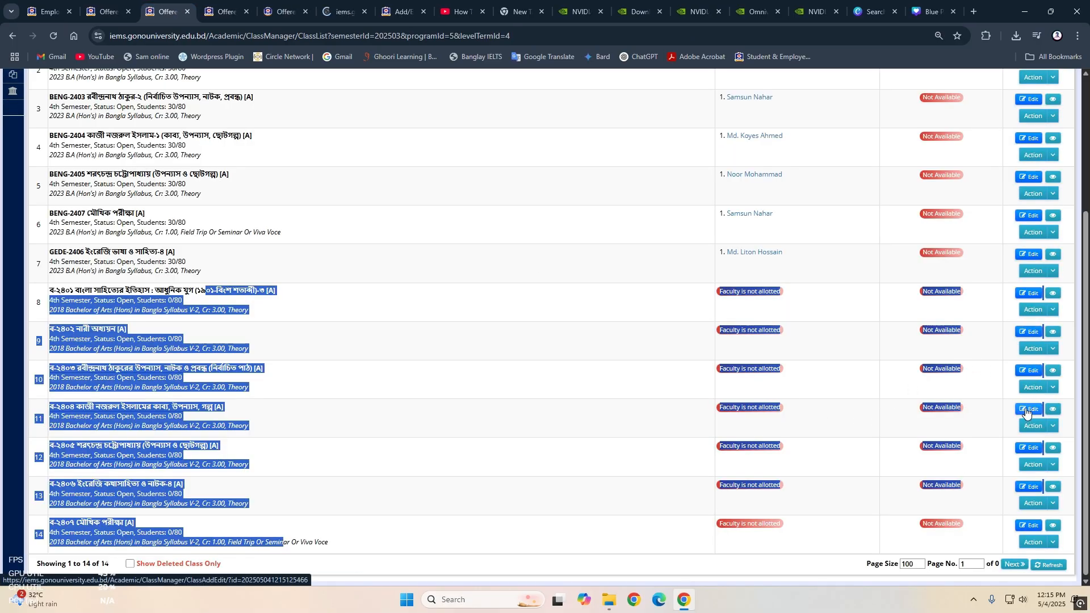
middle_click(1029, 410)
middle_click(1029, 448)
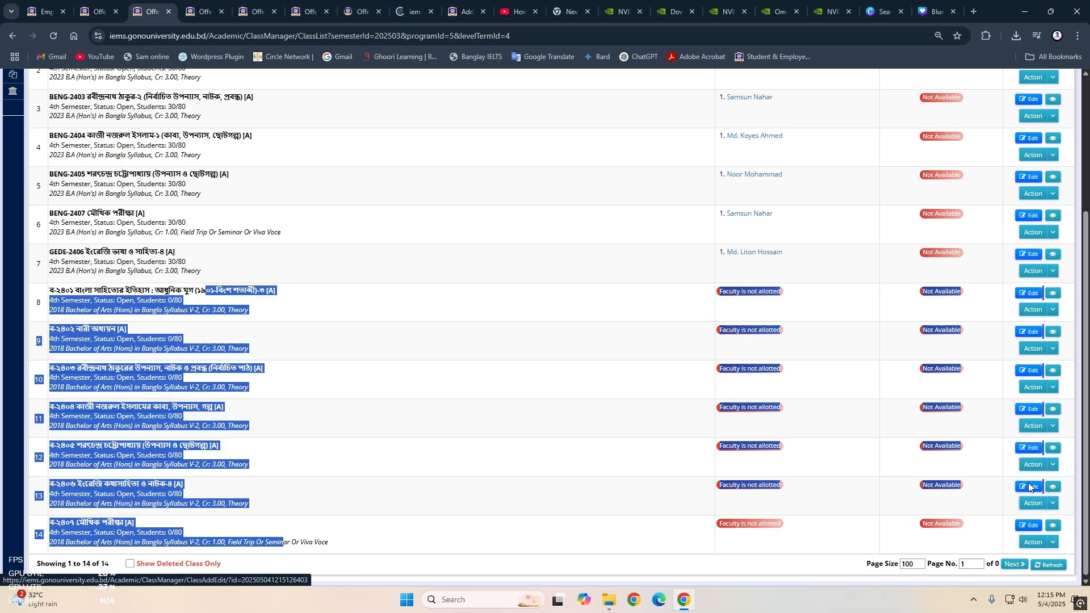
middle_click(1027, 527)
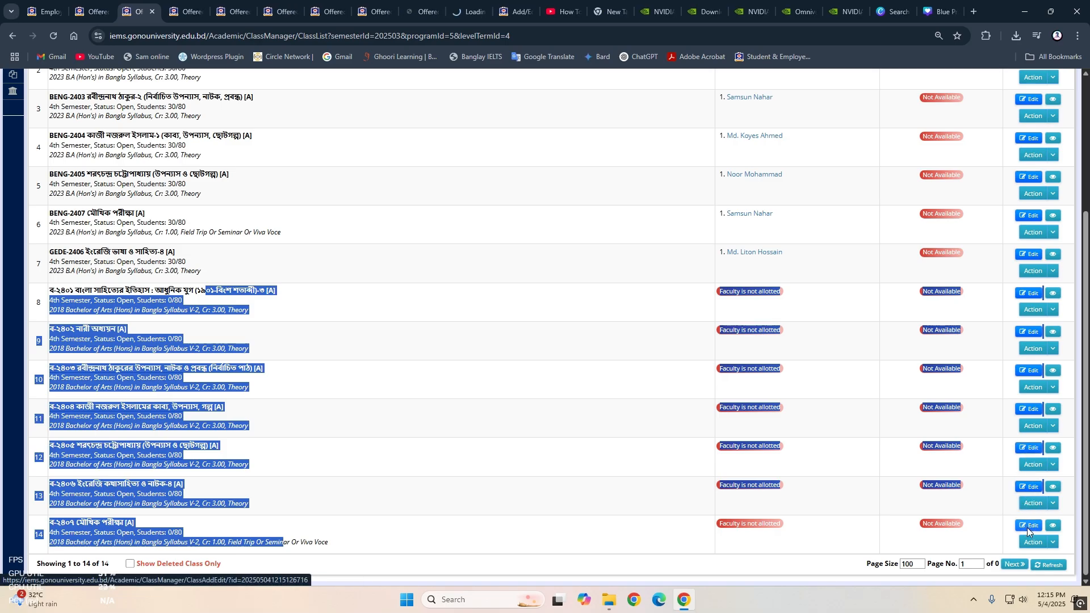
- Set the class section of ব-২৪০২ to B and save the class
left_click(194, 8)
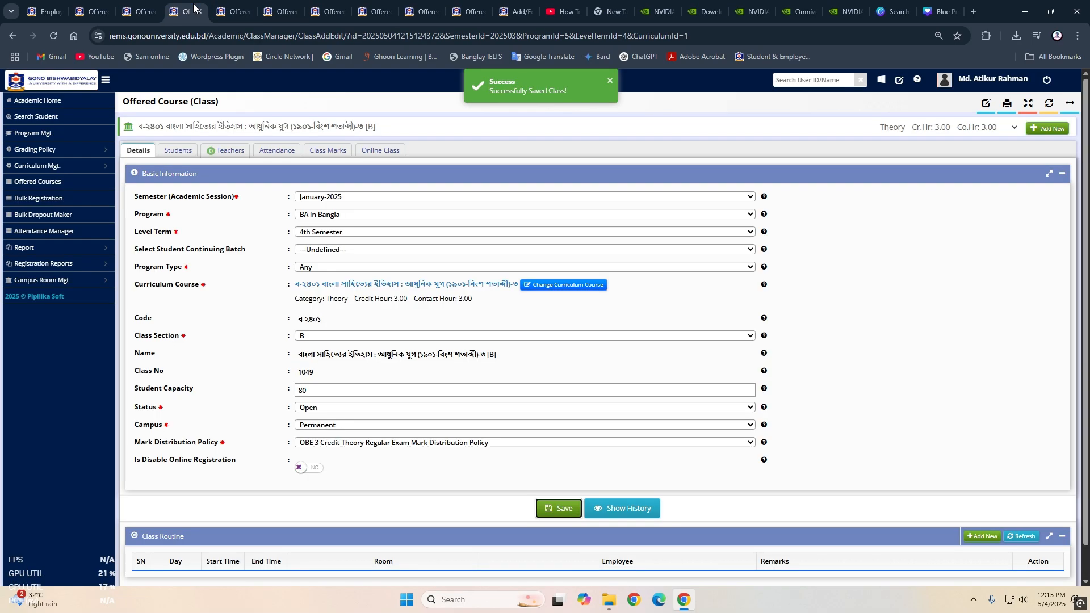
left_click(353, 336)
left_click(335, 76)
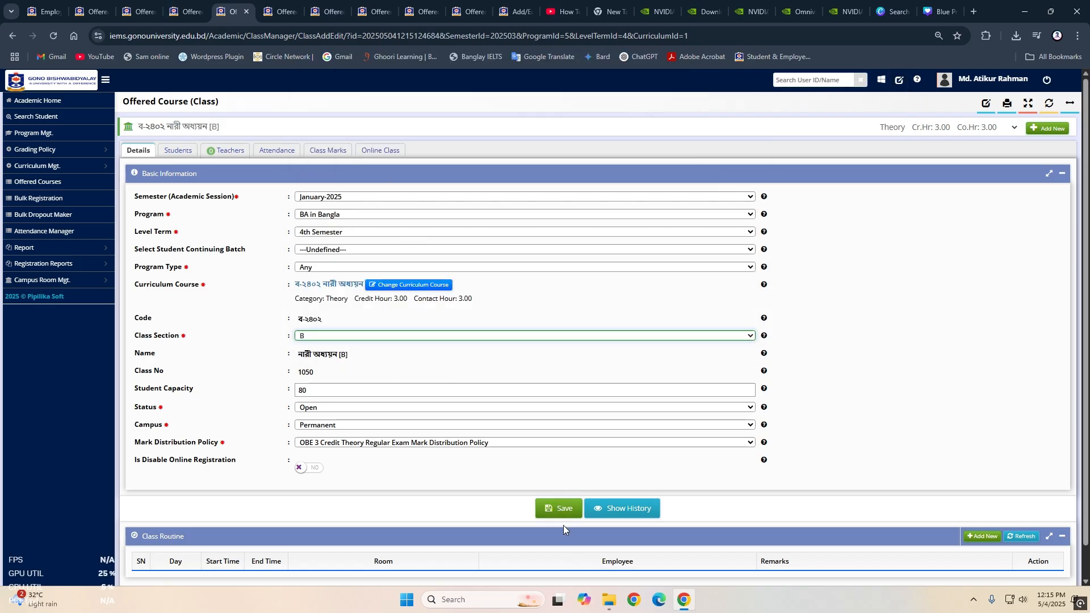
left_click(559, 508)
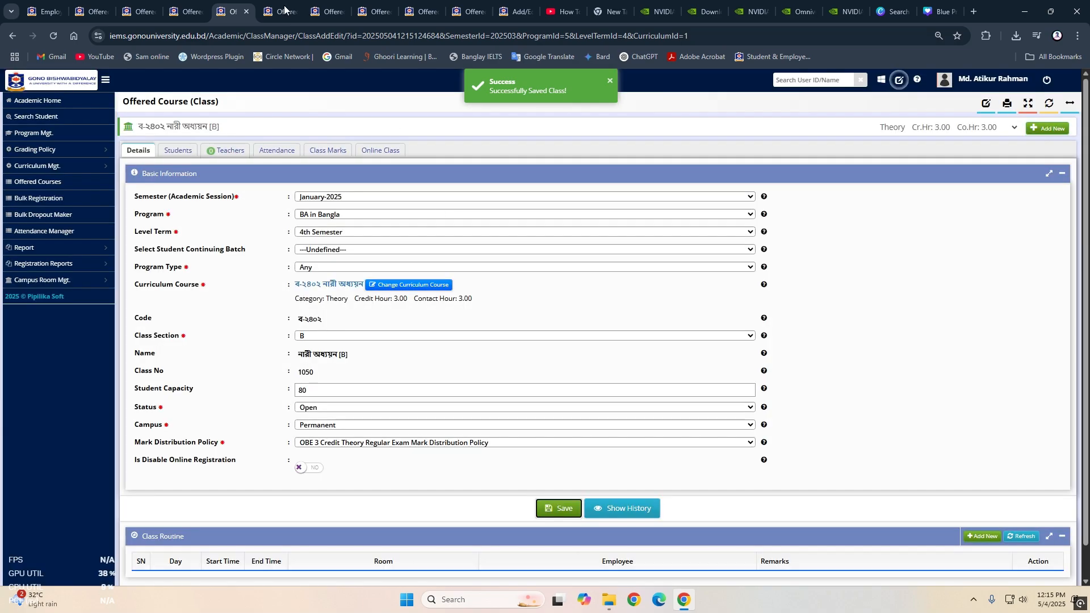
- Set the class section of ব-২৪০৩ to B and save the class
left_click(276, 9)
left_click(404, 335)
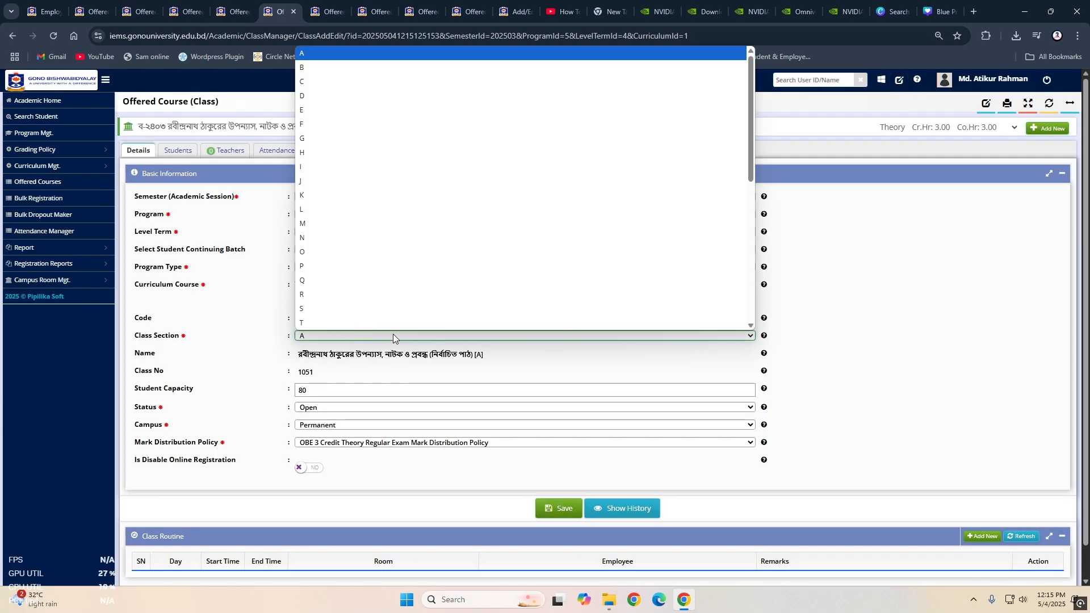
left_click(398, 69)
left_click(556, 509)
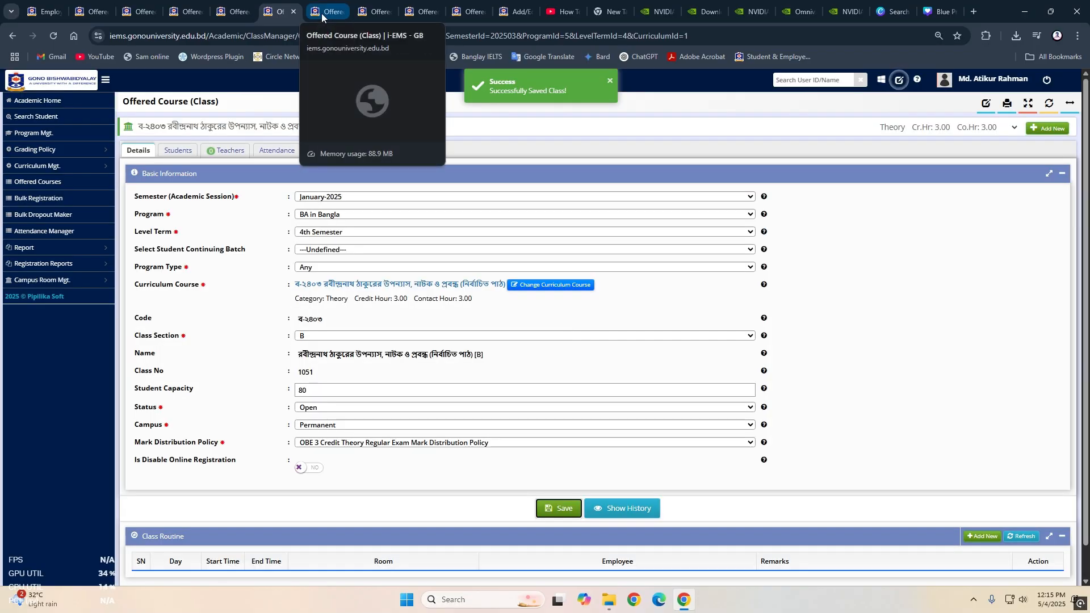
- Set the class section of ব-২৪০৪ to B and save the class
left_click(322, 15)
left_click(379, 339)
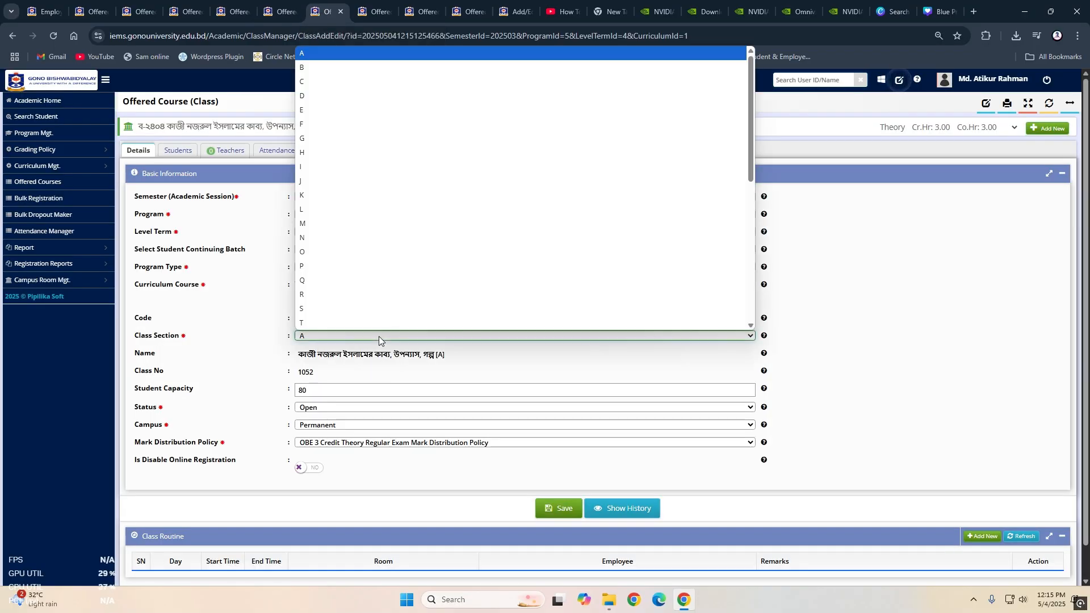
left_click(314, 70)
left_click(565, 511)
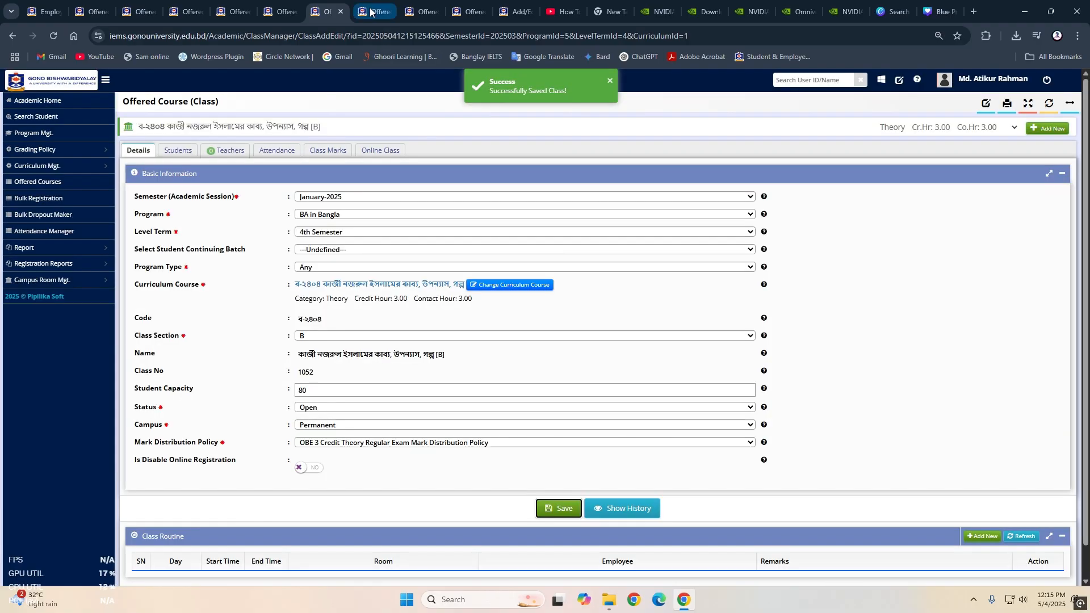
- Set the class section of ব-২৪০৫ to B and save the class
left_click(375, 12)
left_click(408, 340)
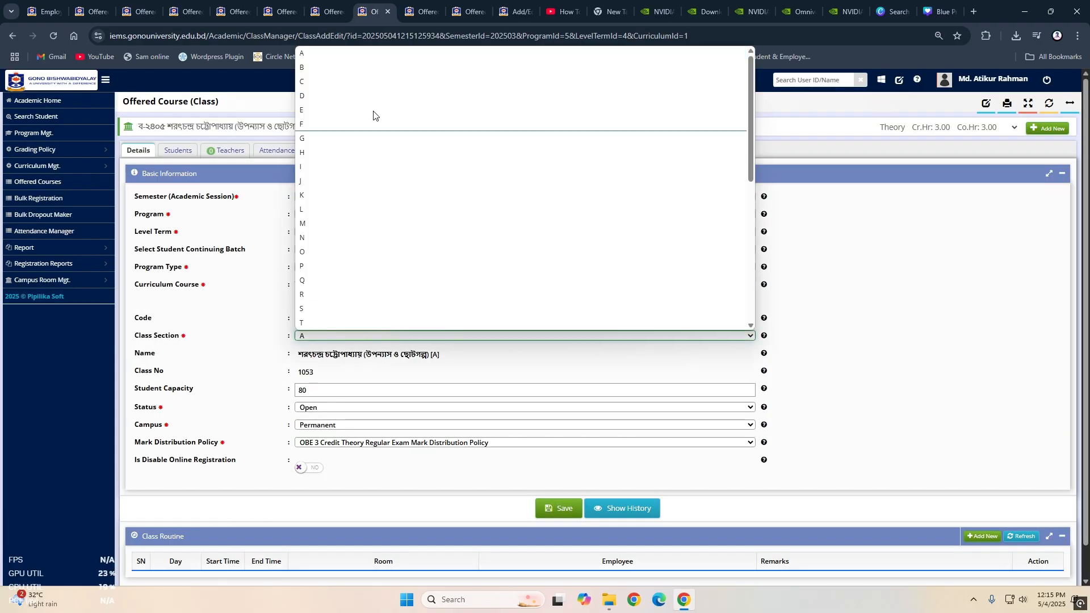
left_click(371, 73)
left_click(565, 514)
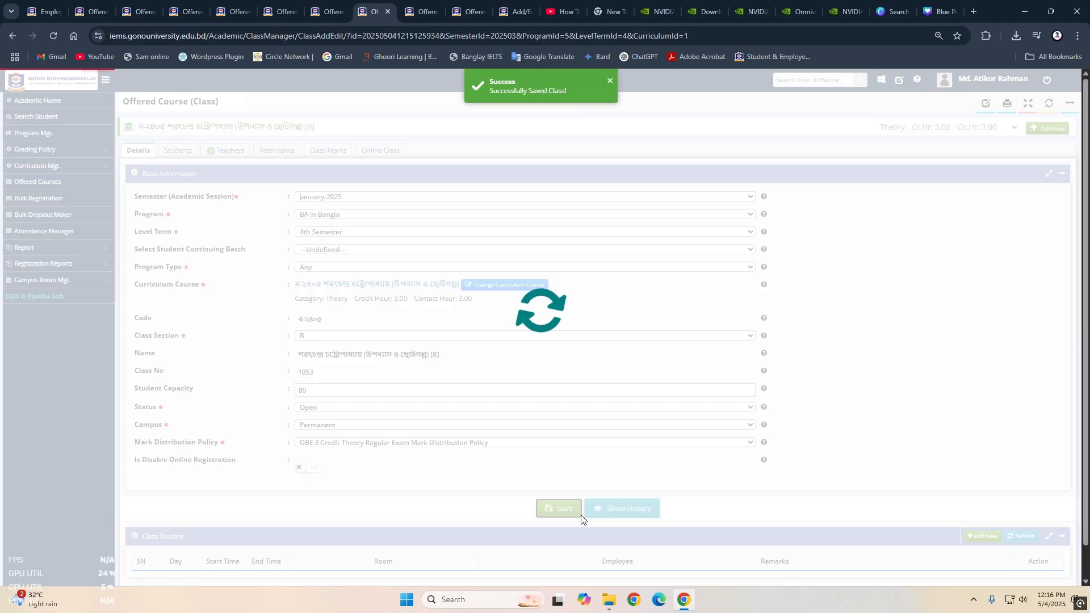
- Set the class section of ব-২৪০৬ to B and save the class
left_click(419, 14)
left_click(452, 335)
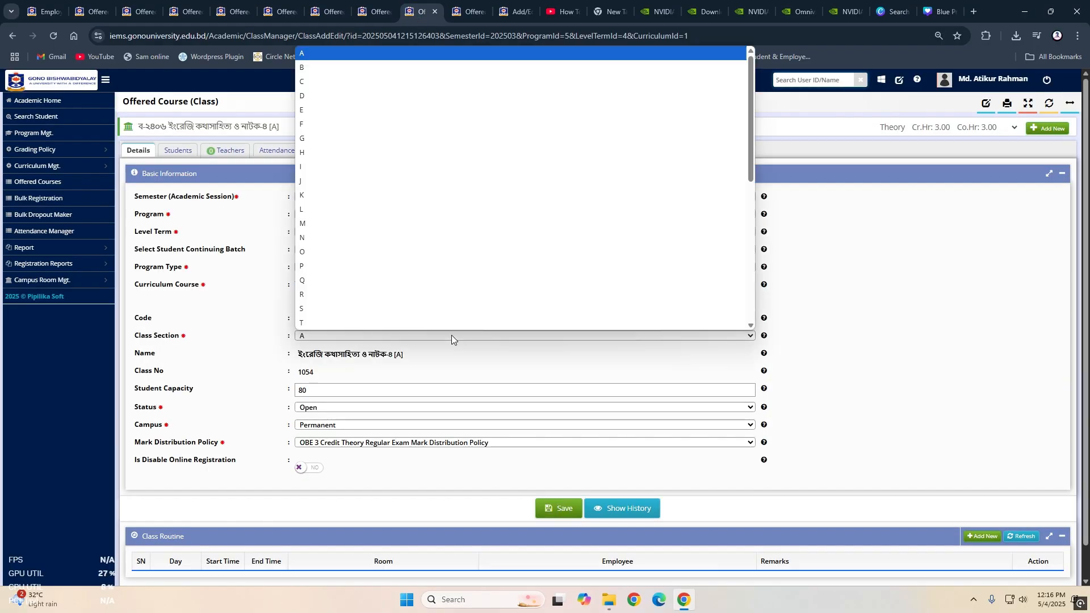
left_click(362, 74)
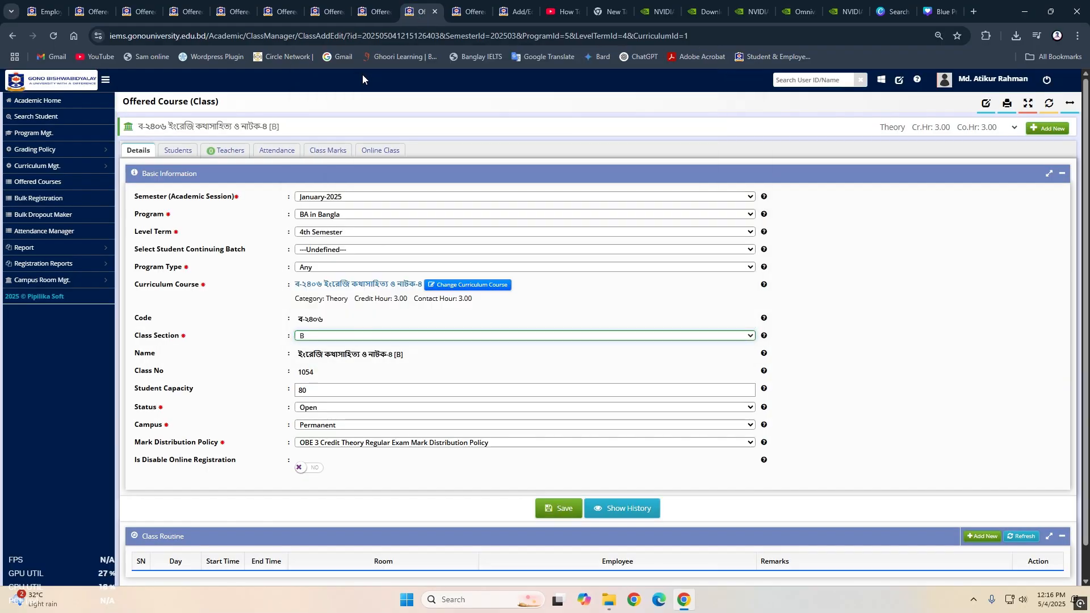
left_click(560, 511)
- Set the class section of ব-২৪০৭ to B and save the class
left_click(469, 14)
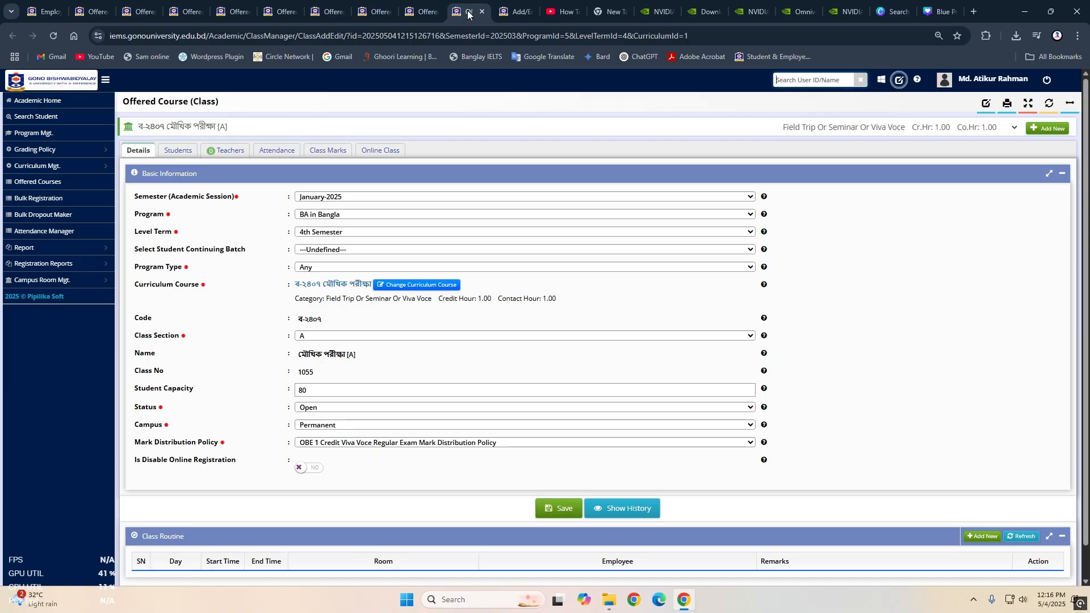
left_click(408, 336)
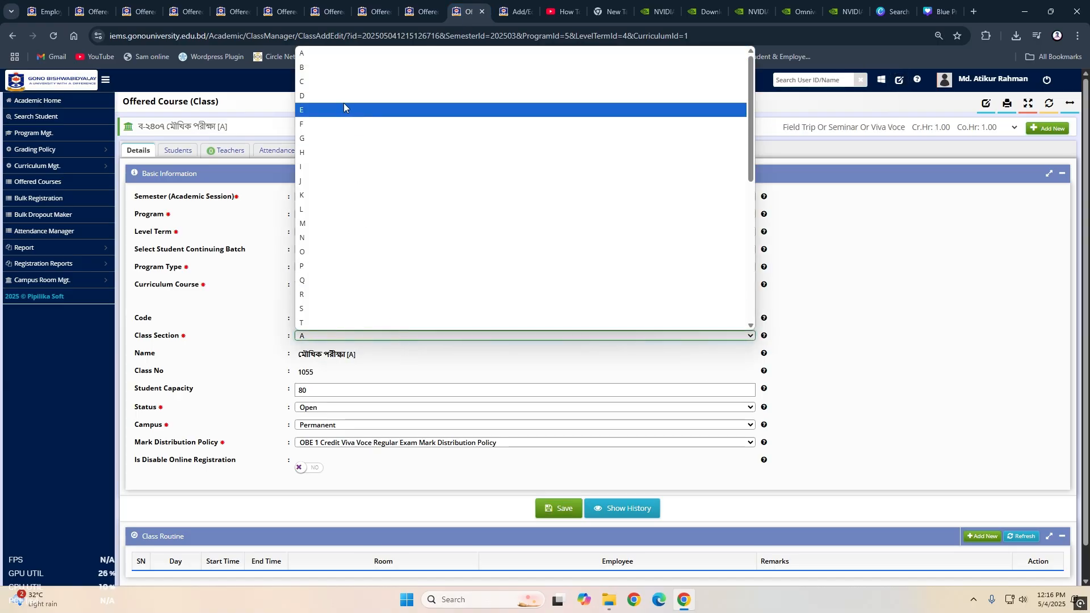
left_click(335, 67)
left_click(557, 510)
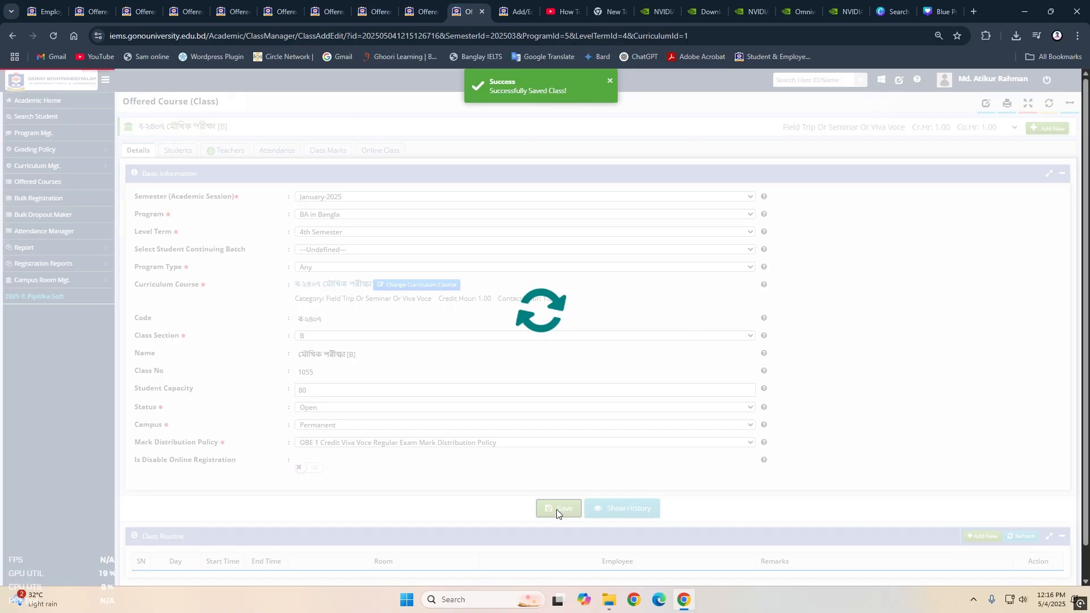
- Close the seven edited class pages, ব-২৪০১ through ব-২৪০৭, and return to the student's registration page
left_click(510, 11)
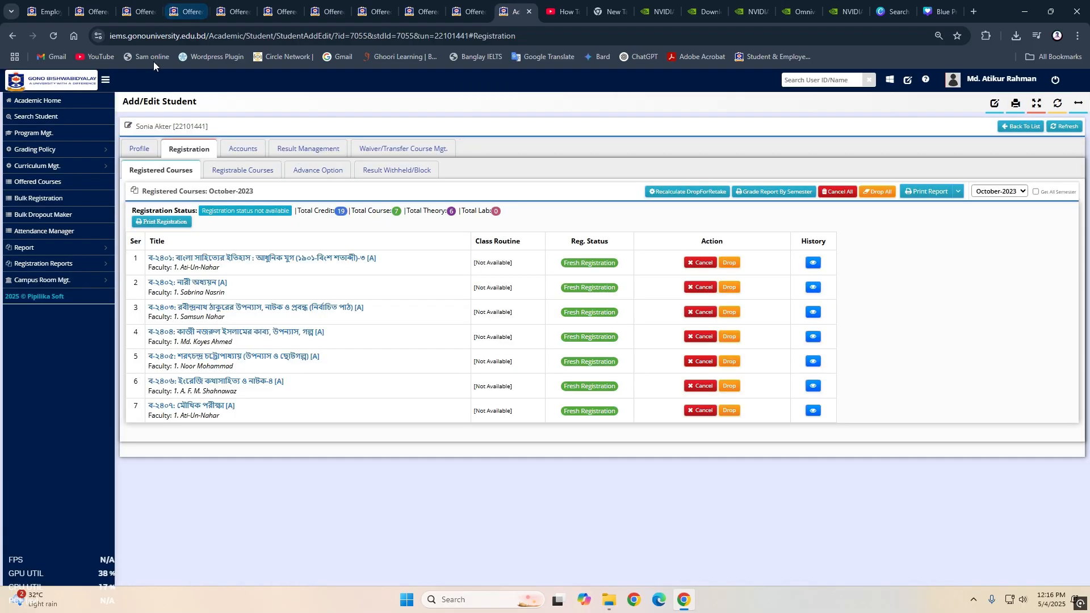
left_click(141, 11)
left_click(187, 11)
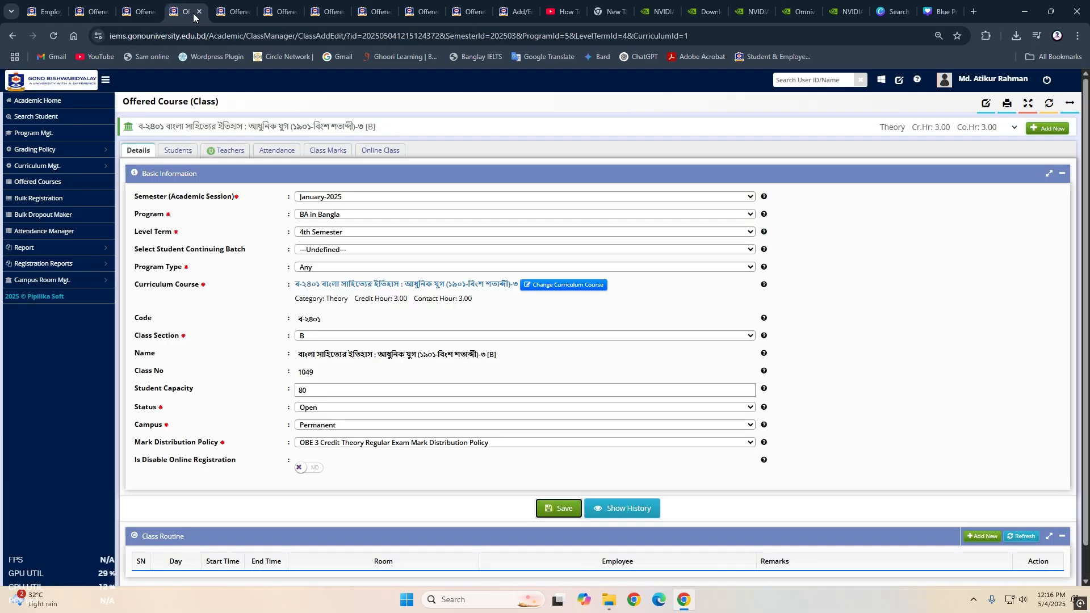
left_click(200, 12)
left_click(200, 11)
left_click(200, 11)
left_click(200, 11)
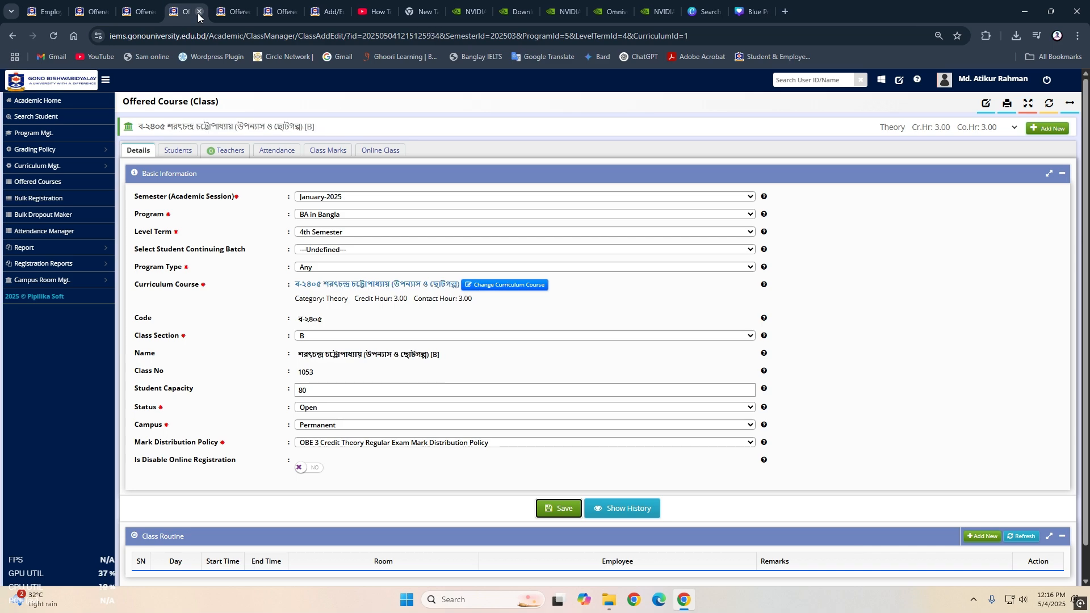
left_click(200, 12)
left_click(200, 12)
left_click(200, 11)
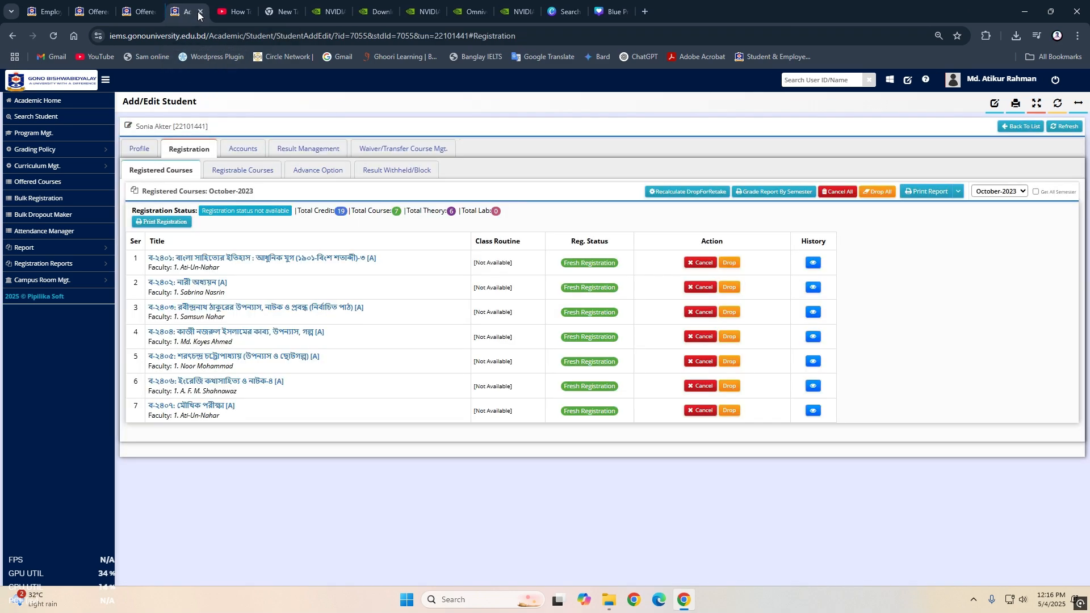
- Reload the January-2025 4th Semester offered course list and check the sections of the 2018-syllabus classes
left_click(102, 15)
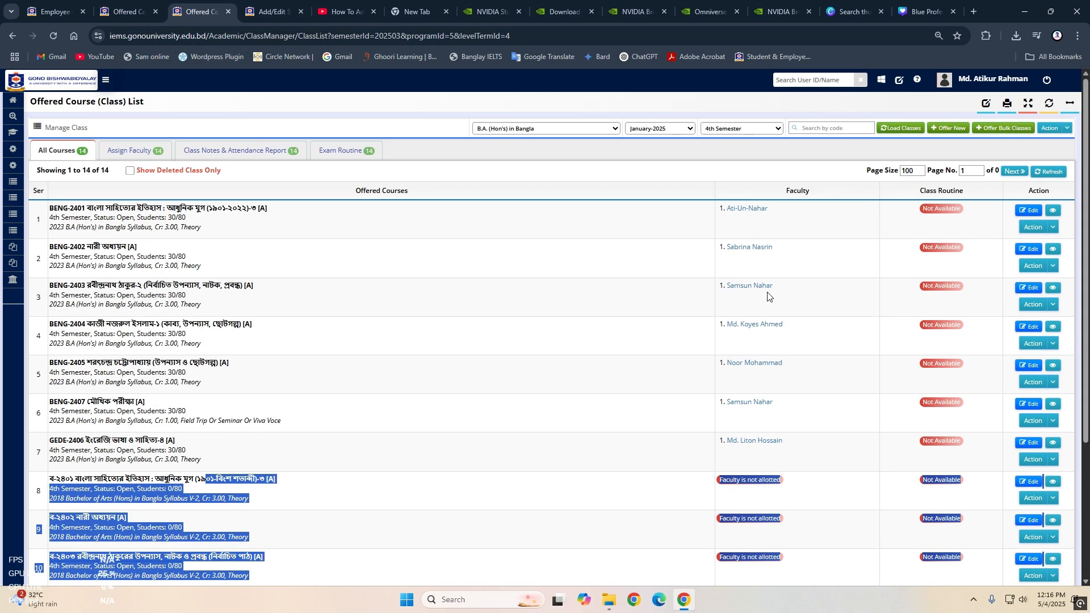
left_click(907, 129)
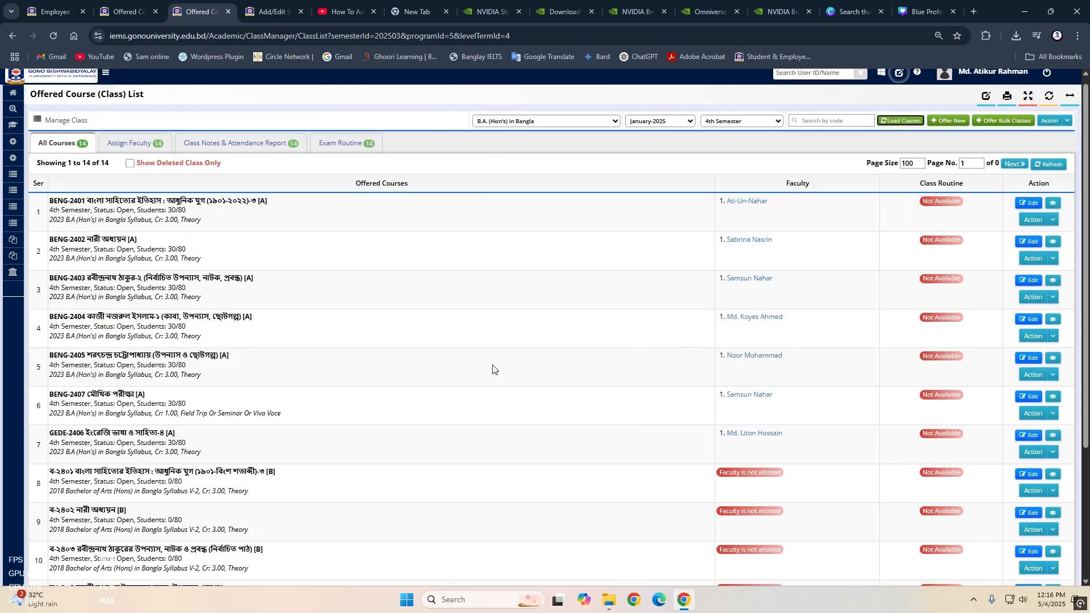
scroll(279, 289, "down", 5)
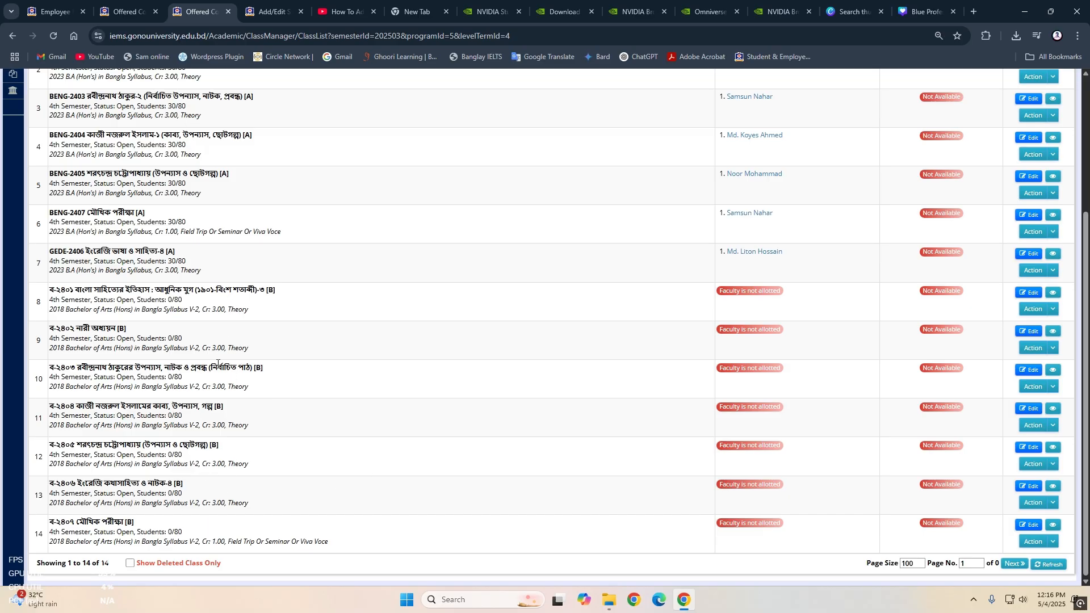
scroll(130, 324, "up", 2)
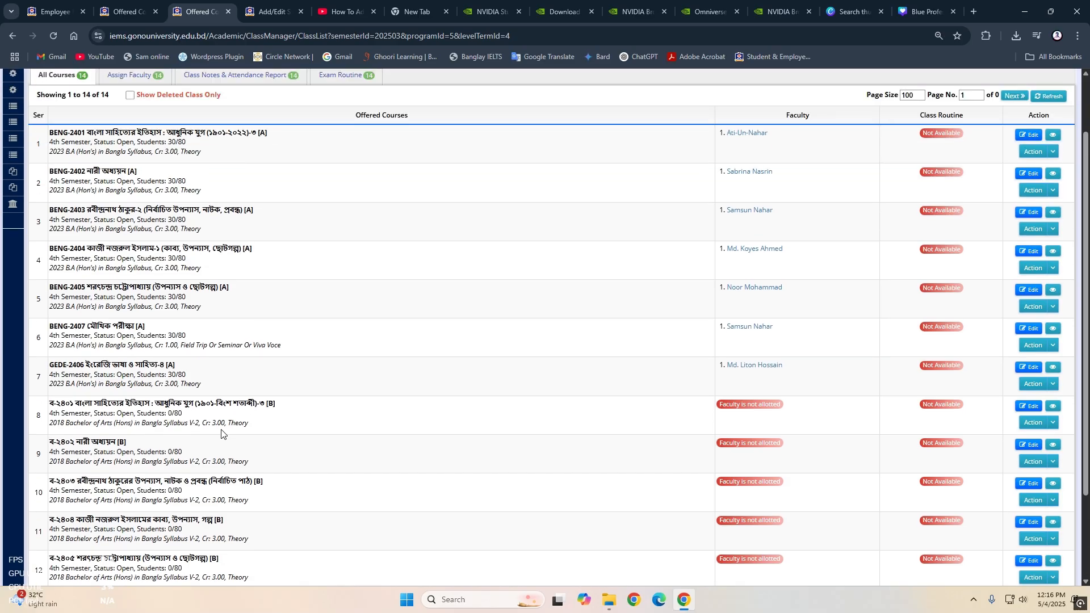
scroll(348, 363, "up", 2)
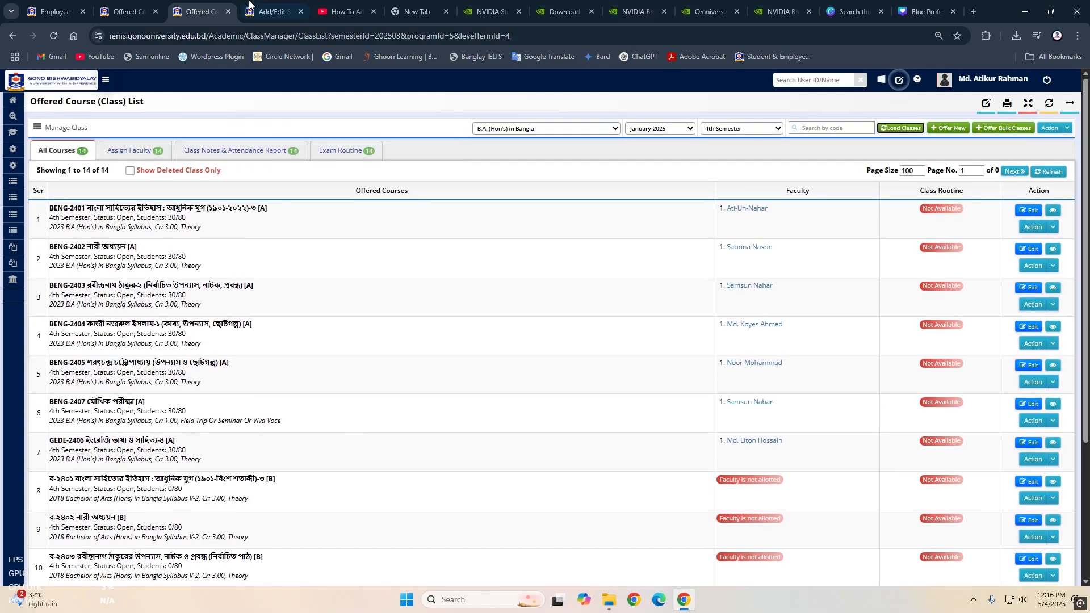
- Return to the student's registration page, reload it and open the registrable courses
left_click(250, 5)
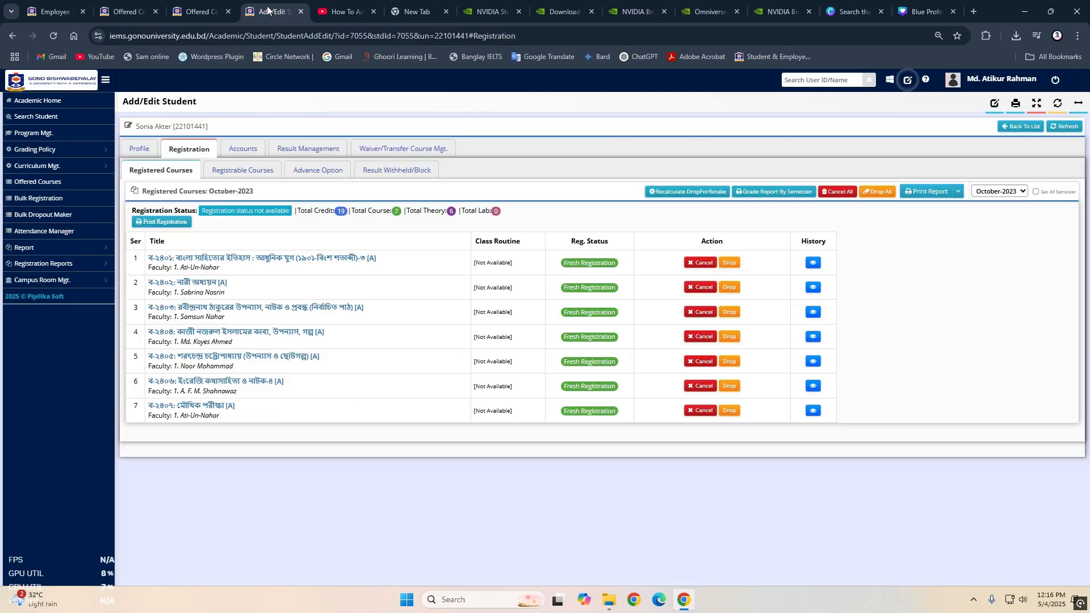
left_click(994, 193)
left_click(993, 191)
left_click(55, 39)
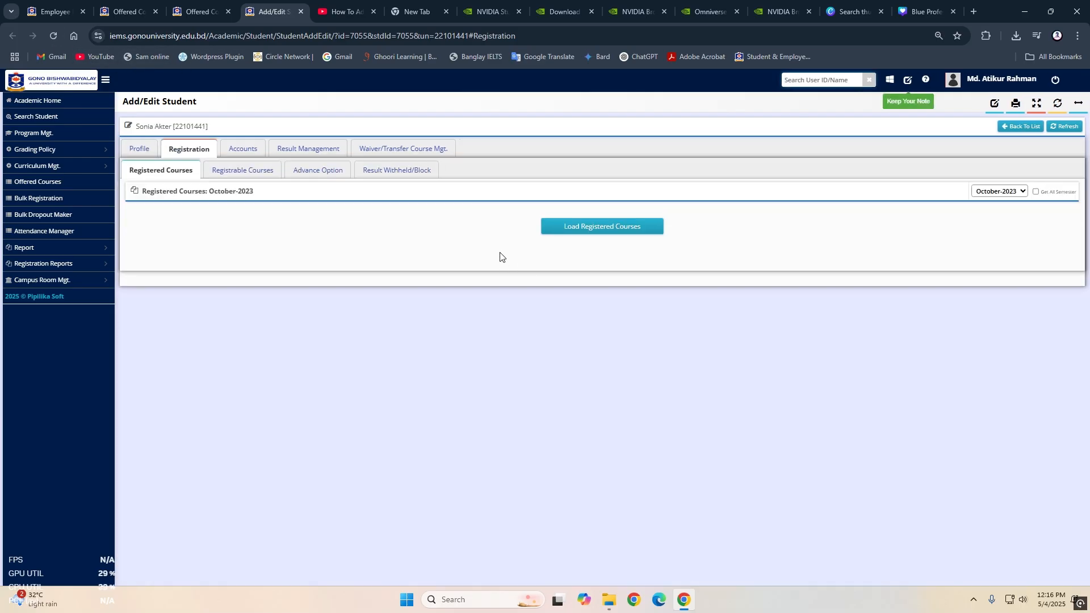
left_click(242, 170)
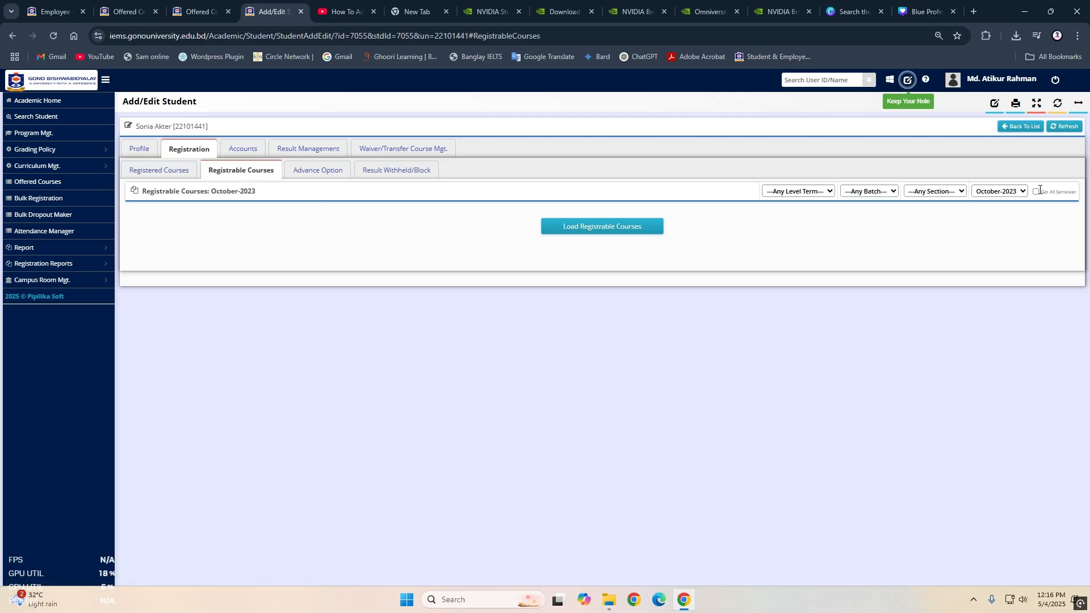
- Load the student's registrable courses for January-2025, 4th Semester, section B, with the option to get all semesters enabled
left_click(1015, 191)
left_click(1036, 192)
left_click(1002, 192)
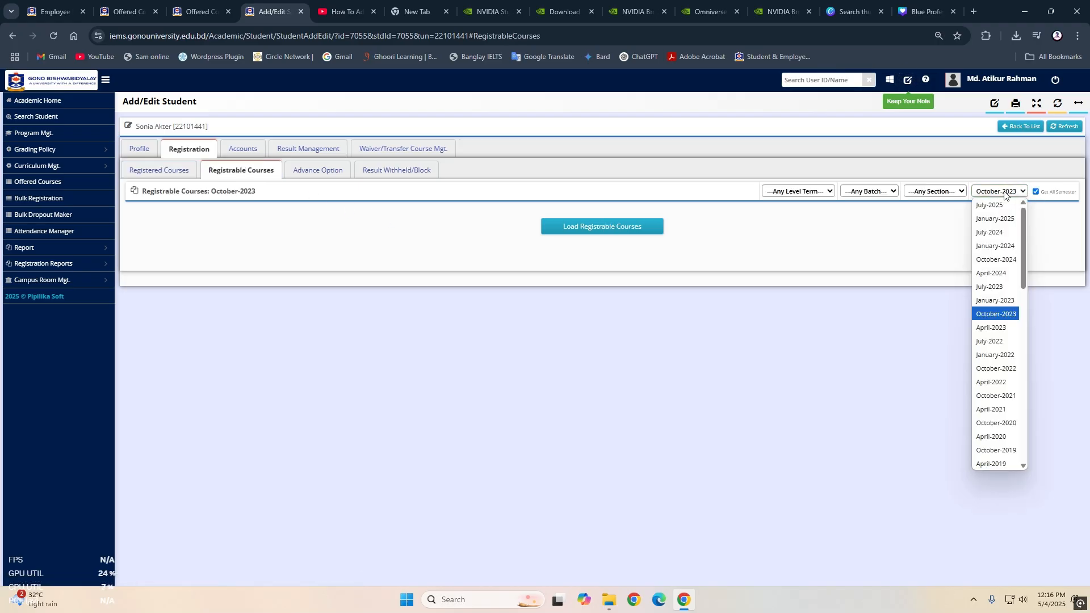
left_click(993, 219)
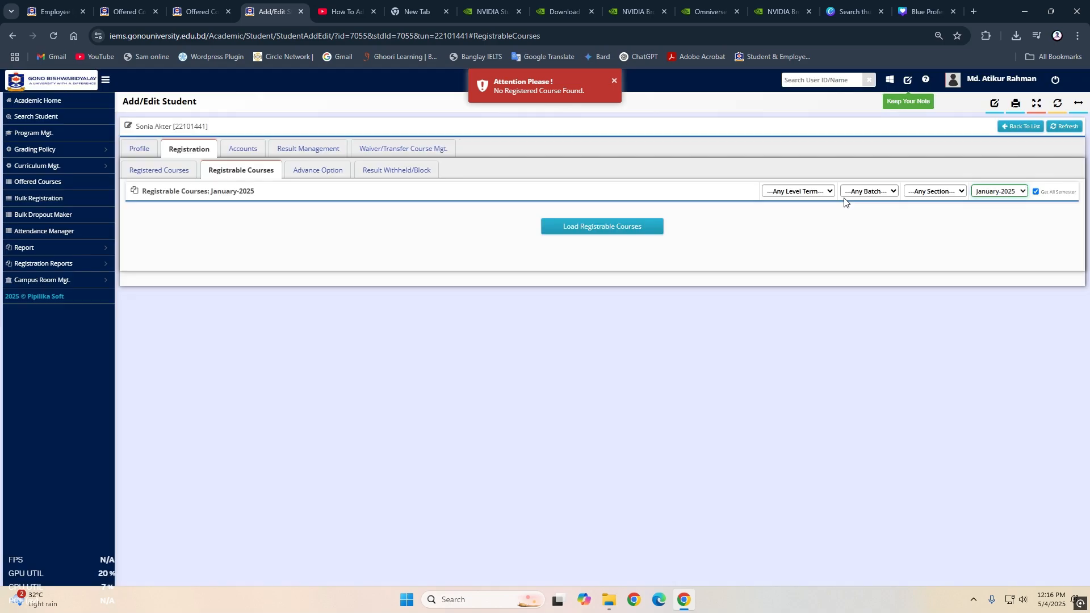
left_click(829, 191)
left_click(798, 260)
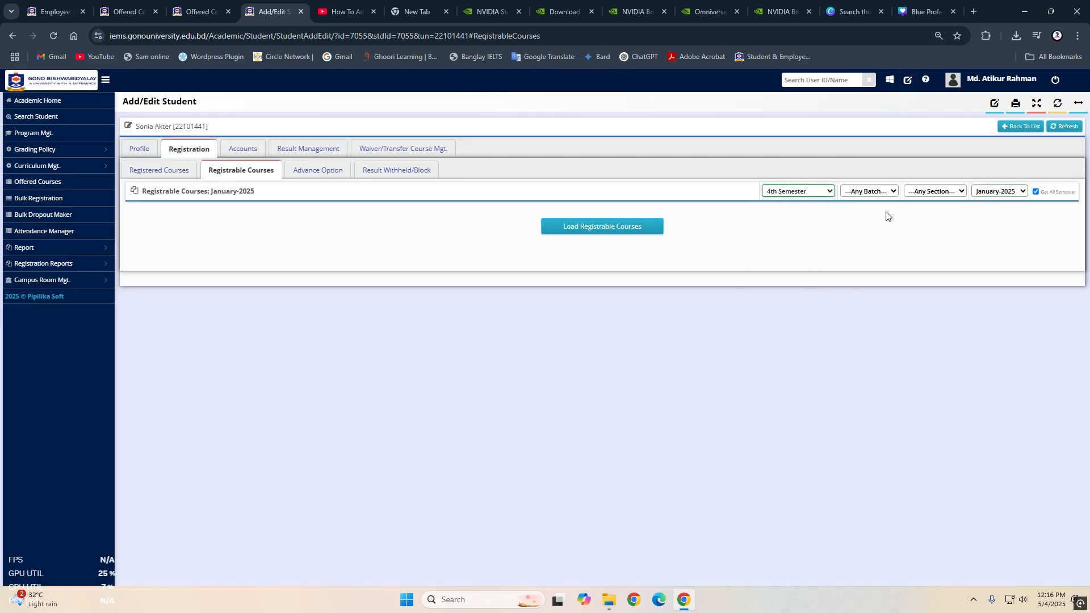
left_click(884, 195)
left_click(924, 193)
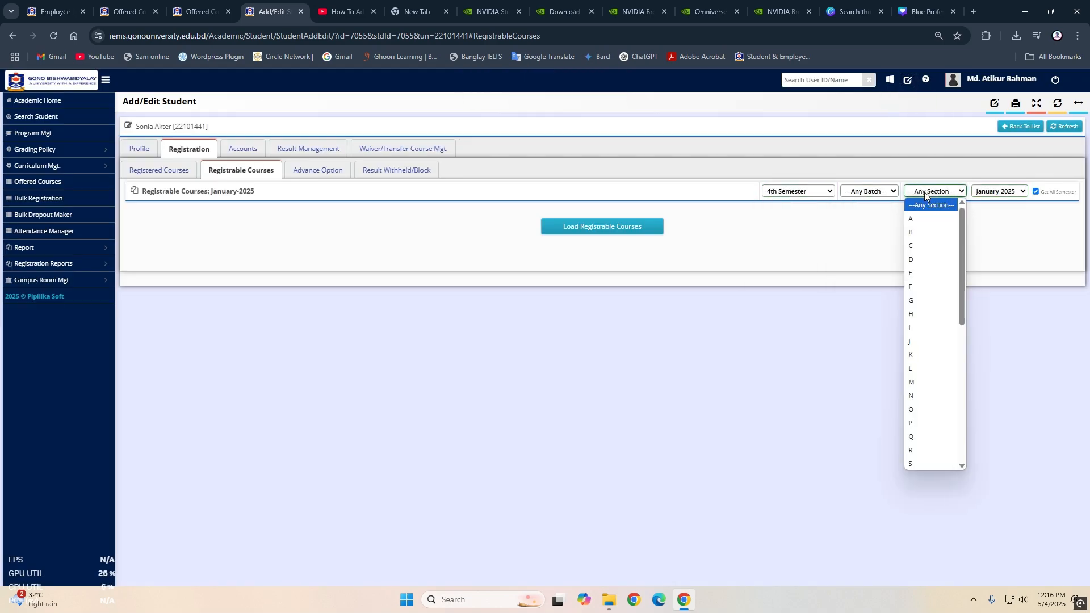
left_click(919, 232)
left_click(653, 227)
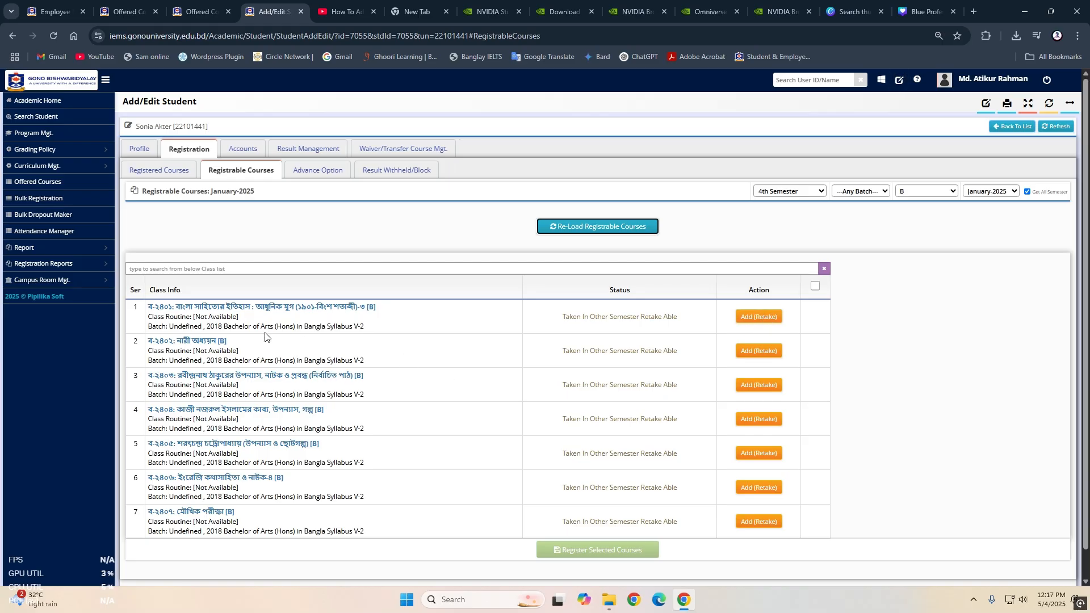
- Add courses ব-২৪০১, ব-২৪০২ and ব-২৪০৩ to the student's registration as retakes, confirming each one
left_click(767, 322)
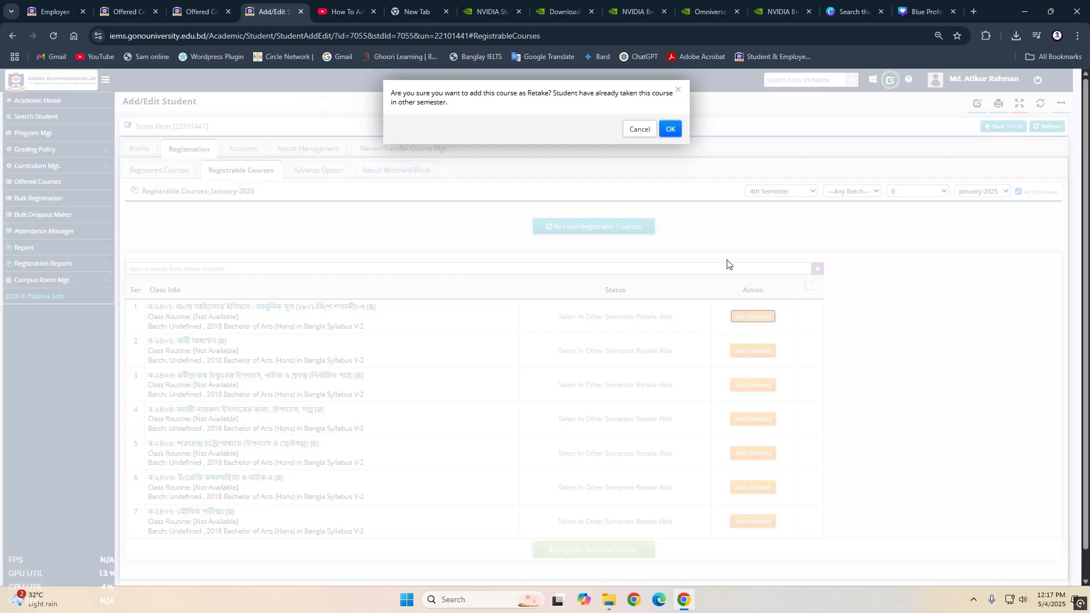
left_click(668, 129)
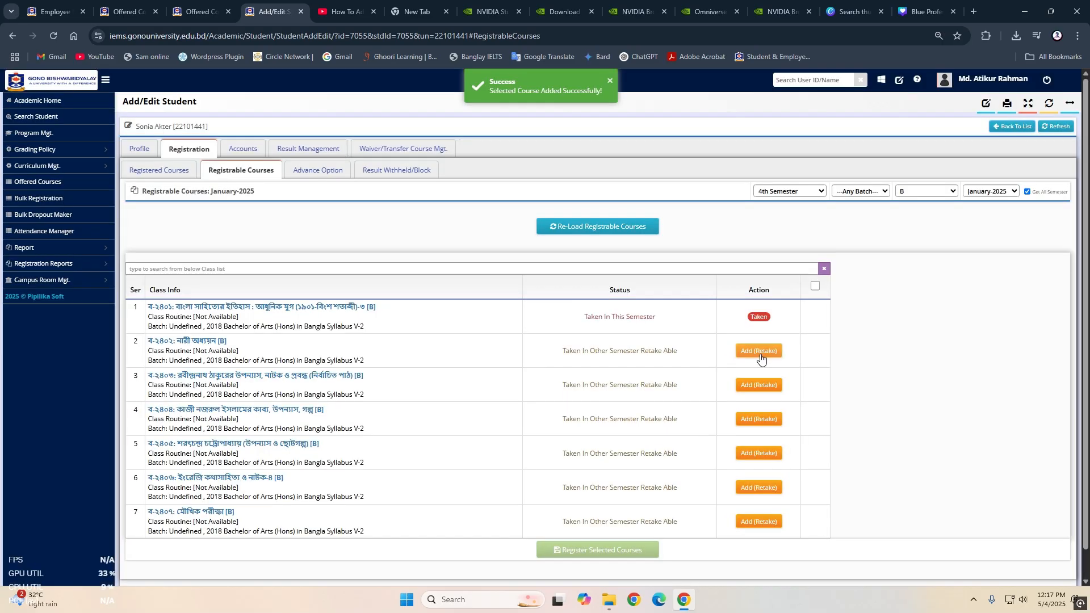
left_click(760, 419)
left_click(669, 130)
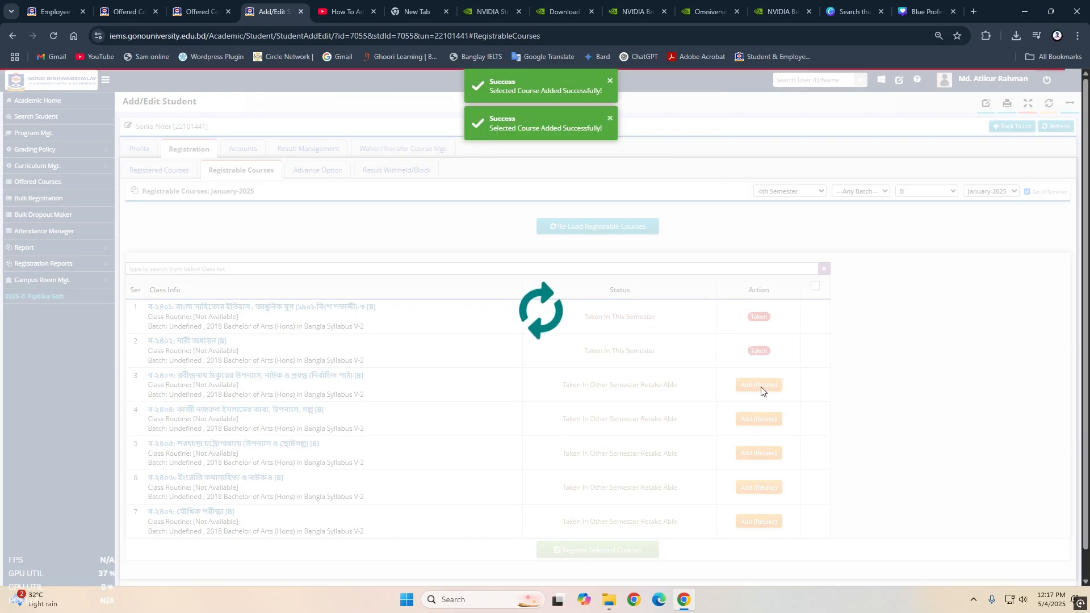
left_click(759, 385)
left_click(669, 128)
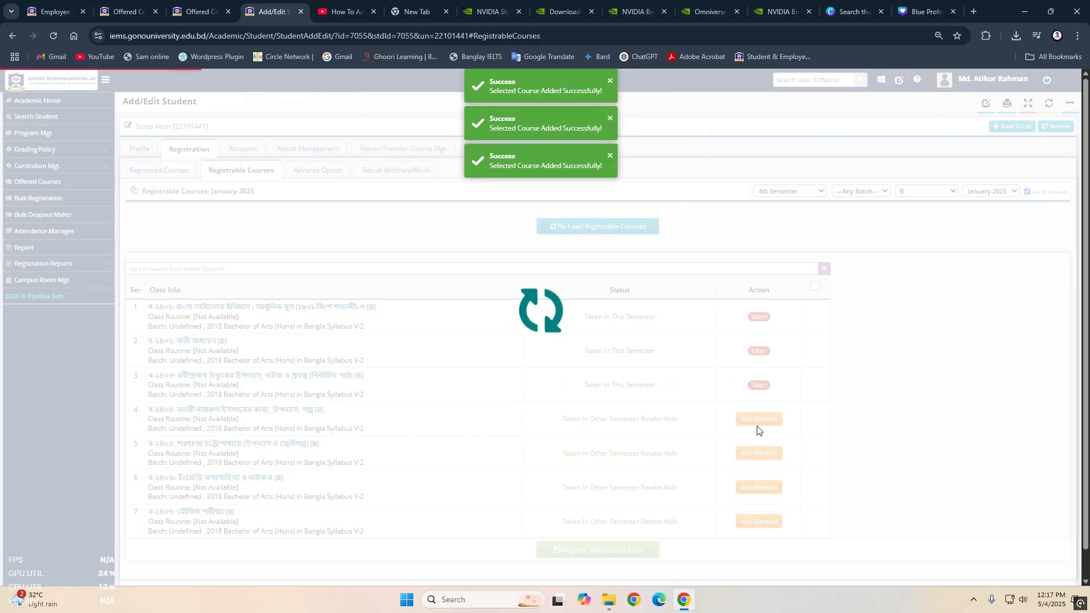
- Add courses ব-২৪০৪, ব-২৪০৫, ব-২৪০৬ and ব-২৪০৭ to the student's registration as retakes, confirming each one
left_click(754, 419)
left_click(668, 134)
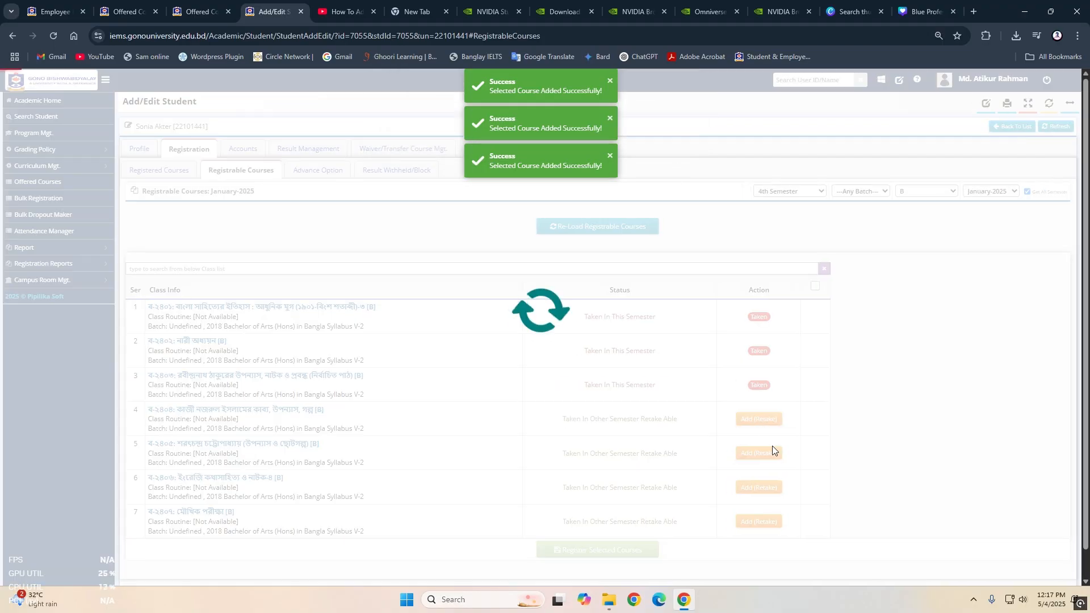
left_click(754, 453)
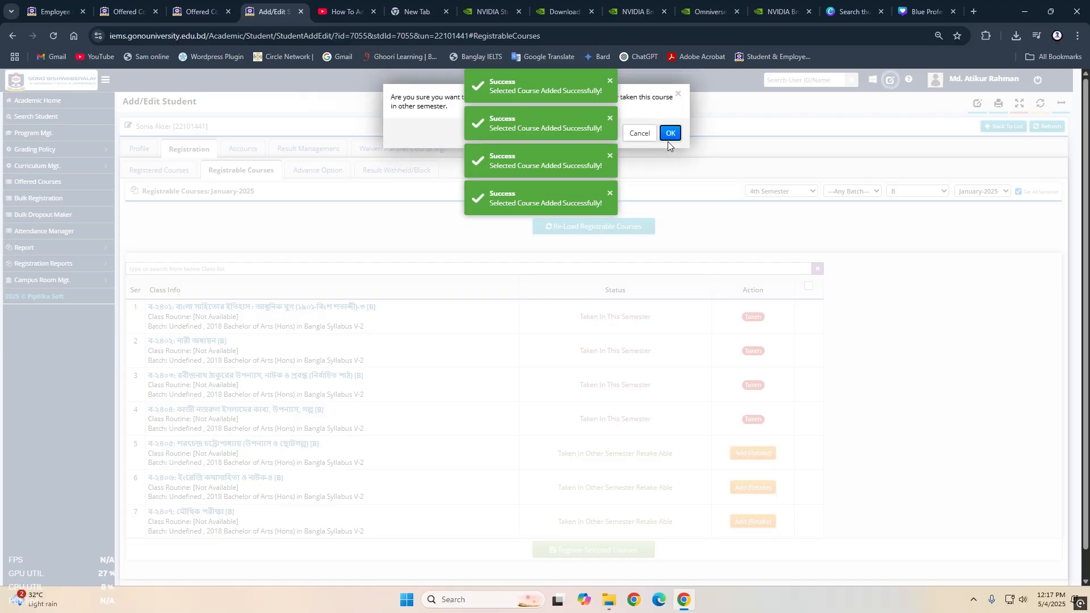
left_click(670, 126)
left_click(761, 489)
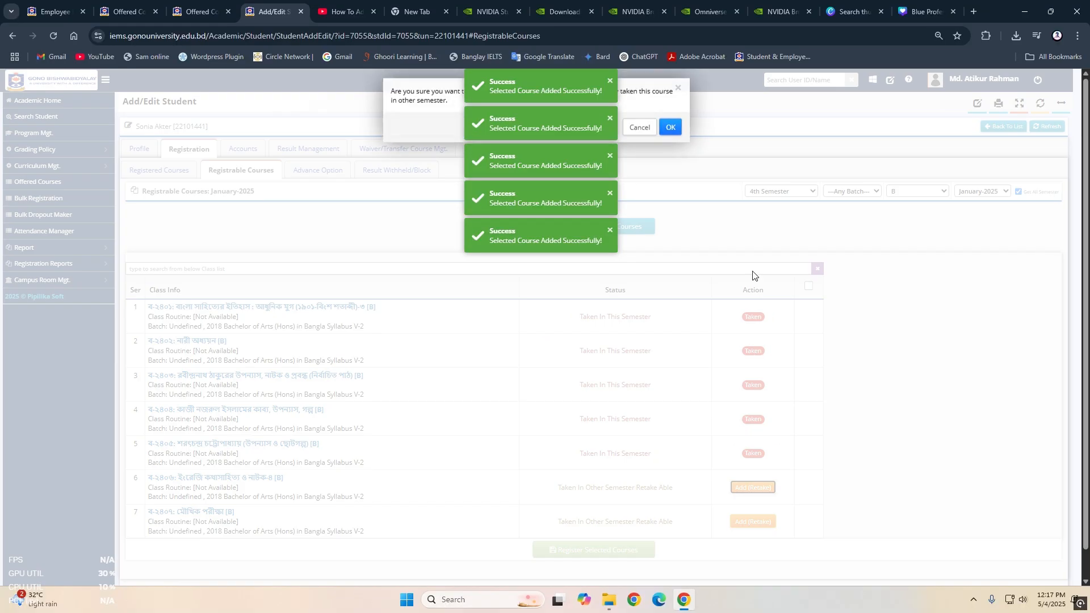
left_click(669, 130)
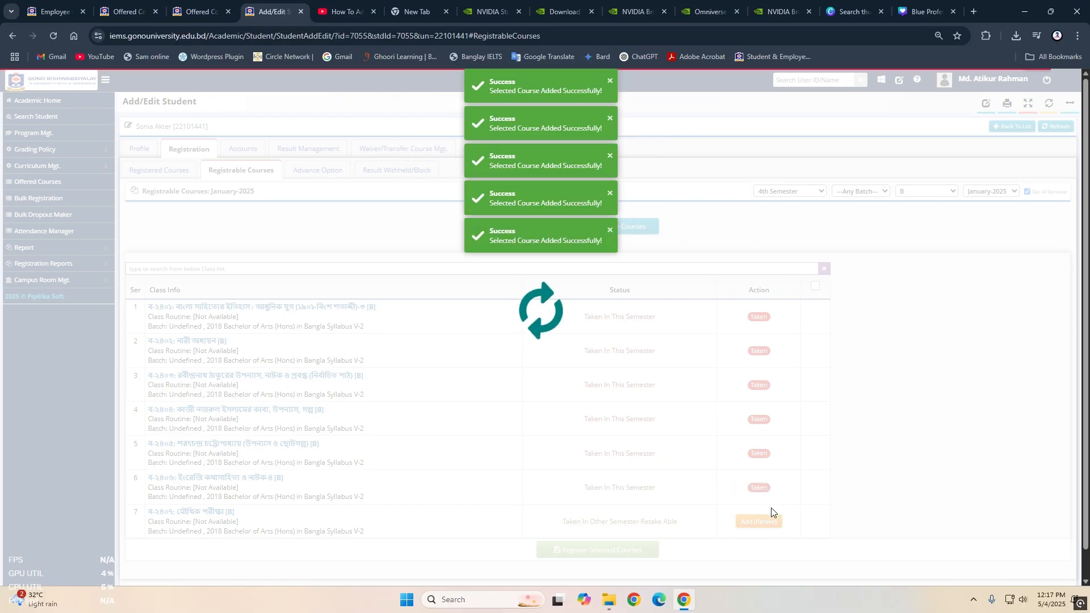
left_click(759, 521)
left_click(671, 133)
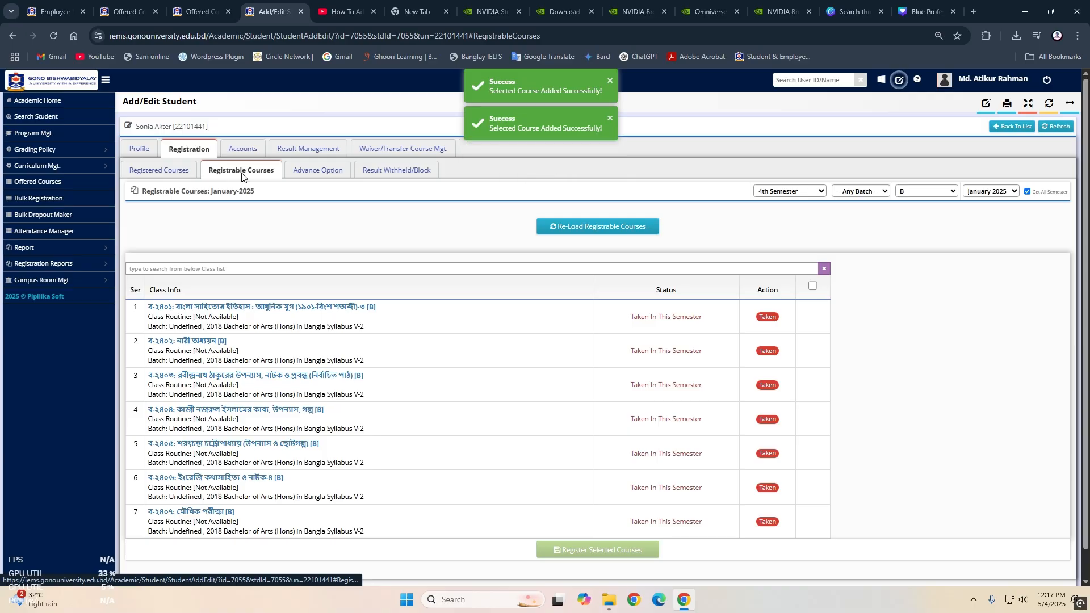
left_click(808, 193)
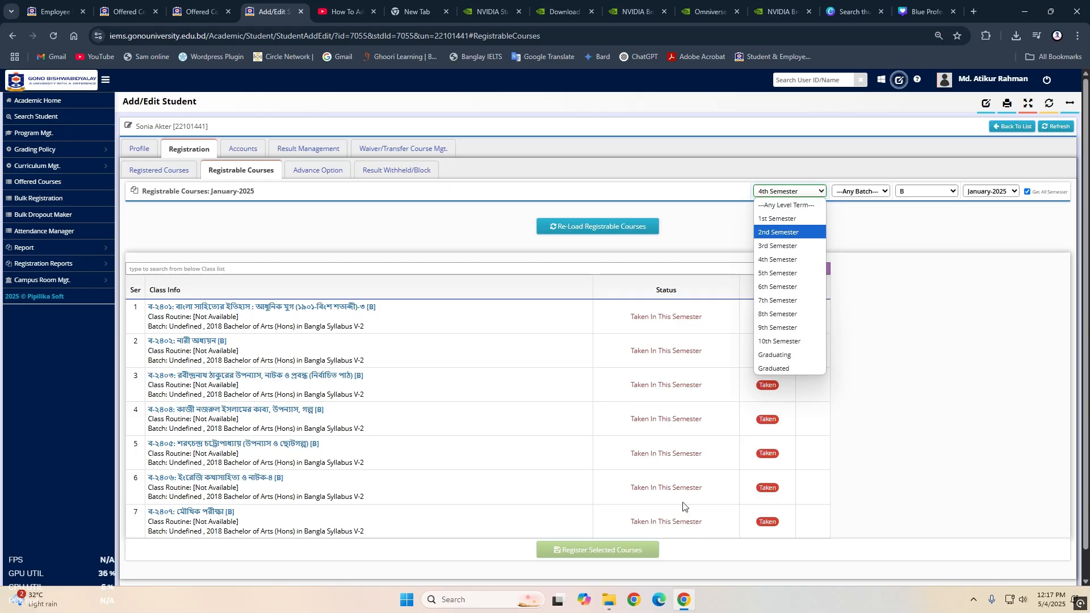
left_click(894, 404)
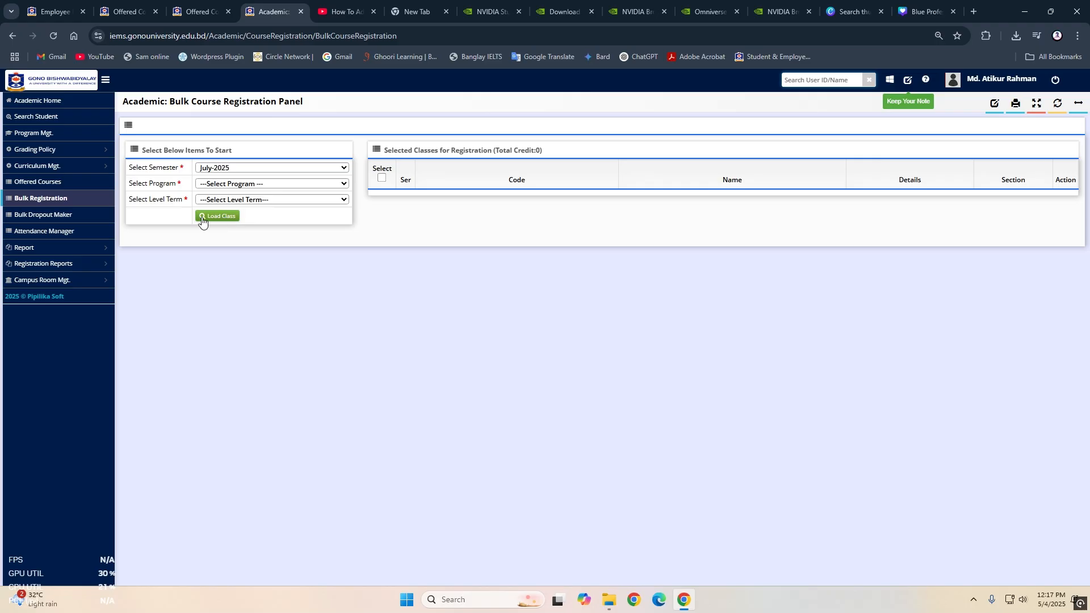
- In bulk course registration, select the B.A. (Hon's) in Bangla program and the 4th Semester level term, and try to load the classes
left_click(203, 219)
left_click(255, 214)
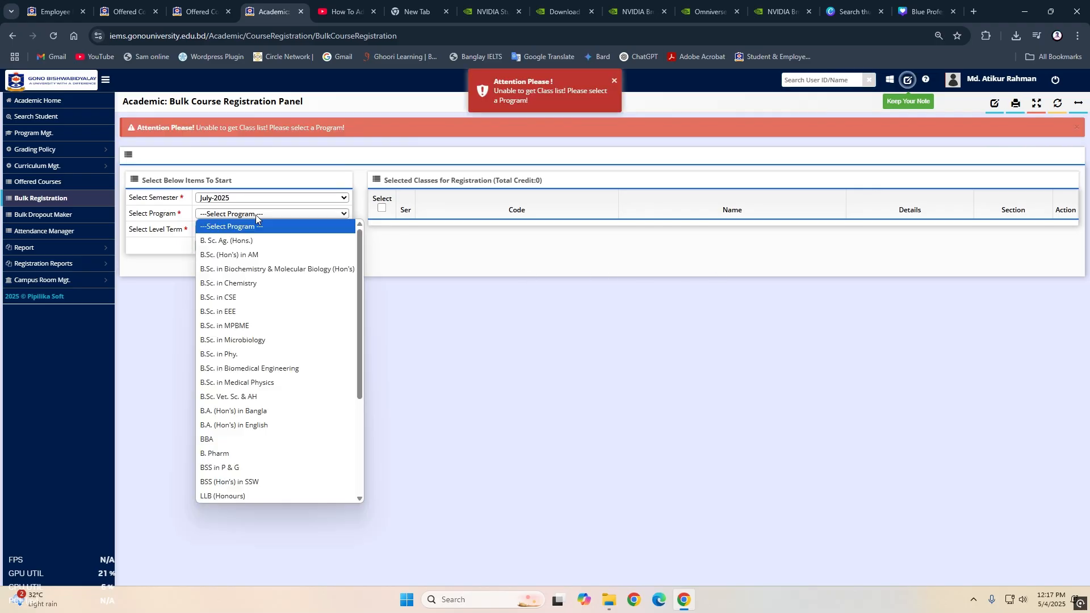
left_click(260, 413)
left_click(219, 246)
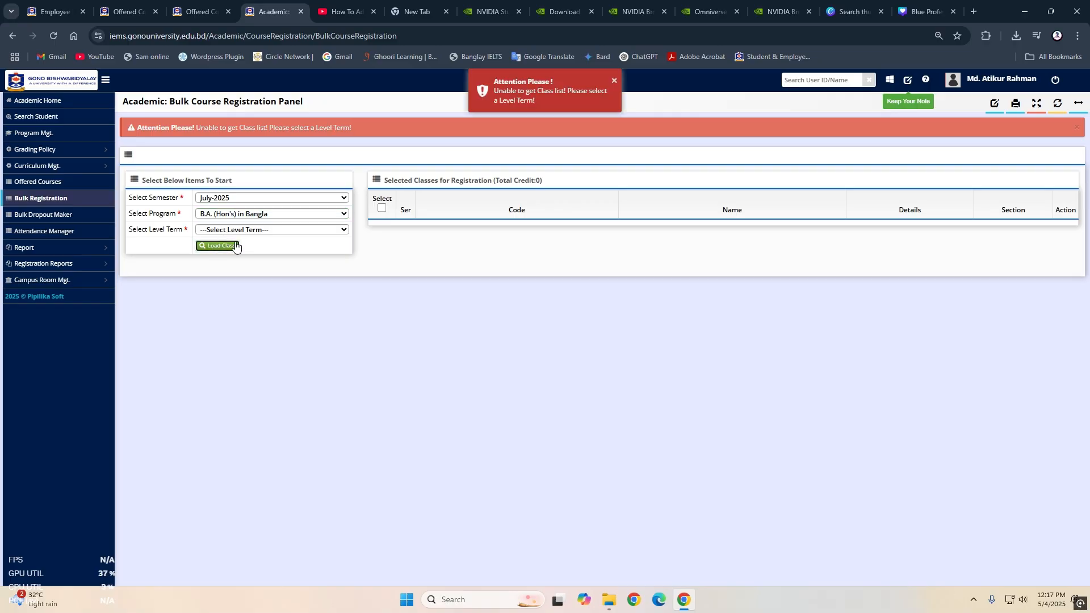
left_click(233, 230)
left_click(241, 294)
left_click(217, 245)
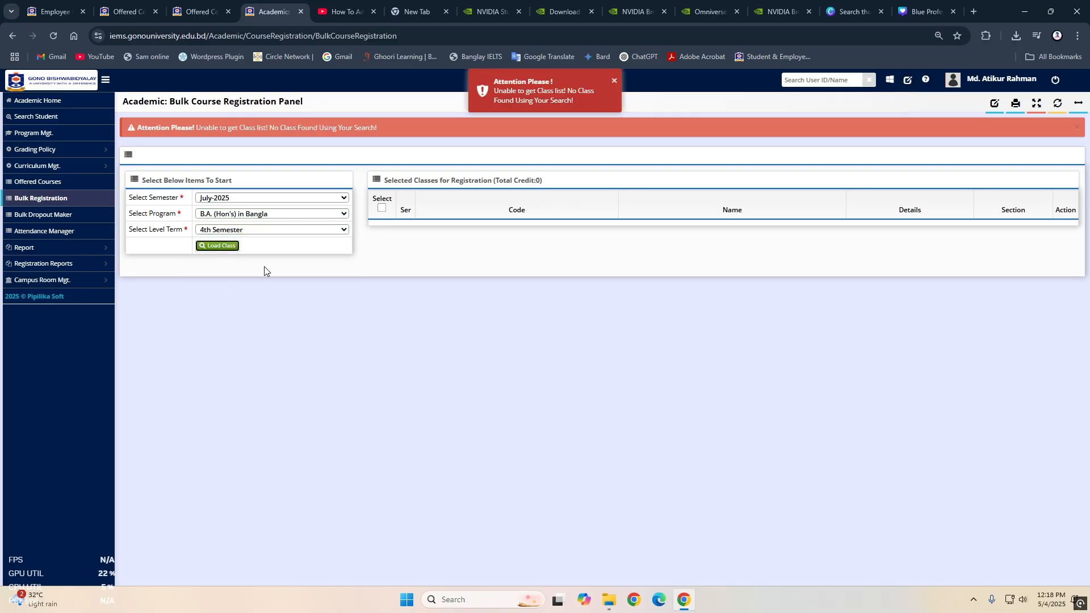
left_click(220, 246)
- Set the bulk registration semester to January-2025 and load its classes
left_click_drag(274, 174, 265, 199)
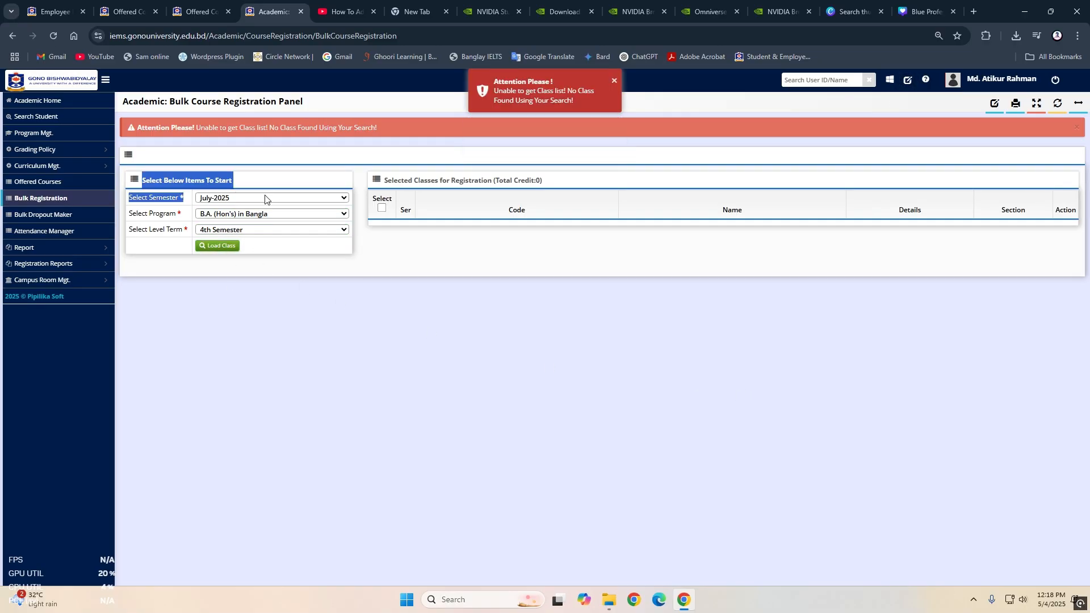
left_click(264, 198)
left_click(230, 238)
left_click(215, 246)
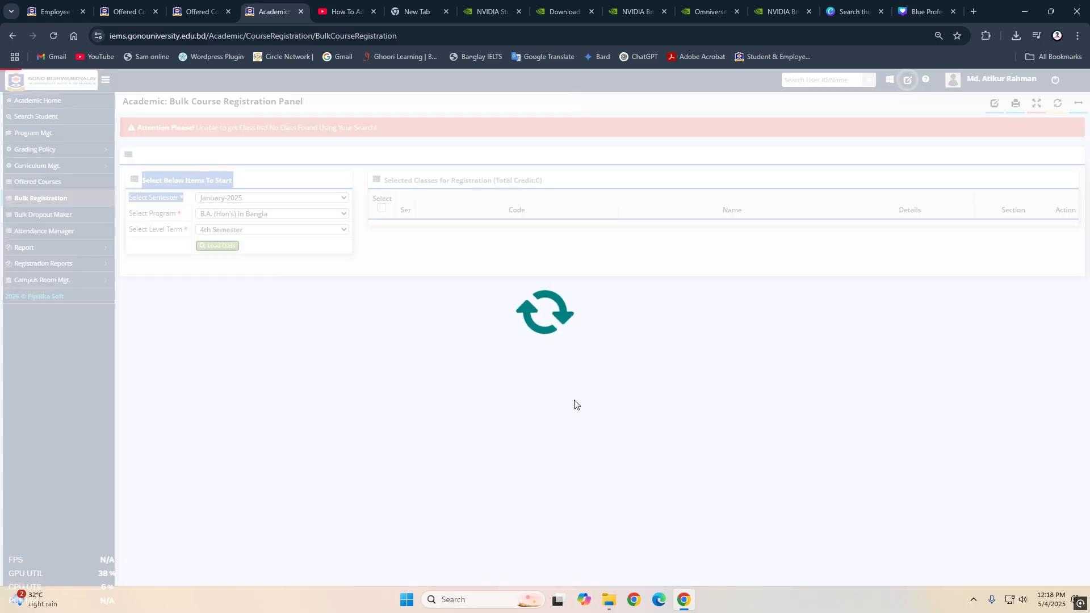
- Examine the classes of both syllabuses loaded for bulk registration, their section allocation and the student list area
scroll(681, 397, "down", 2)
scroll(652, 377, "up", 2)
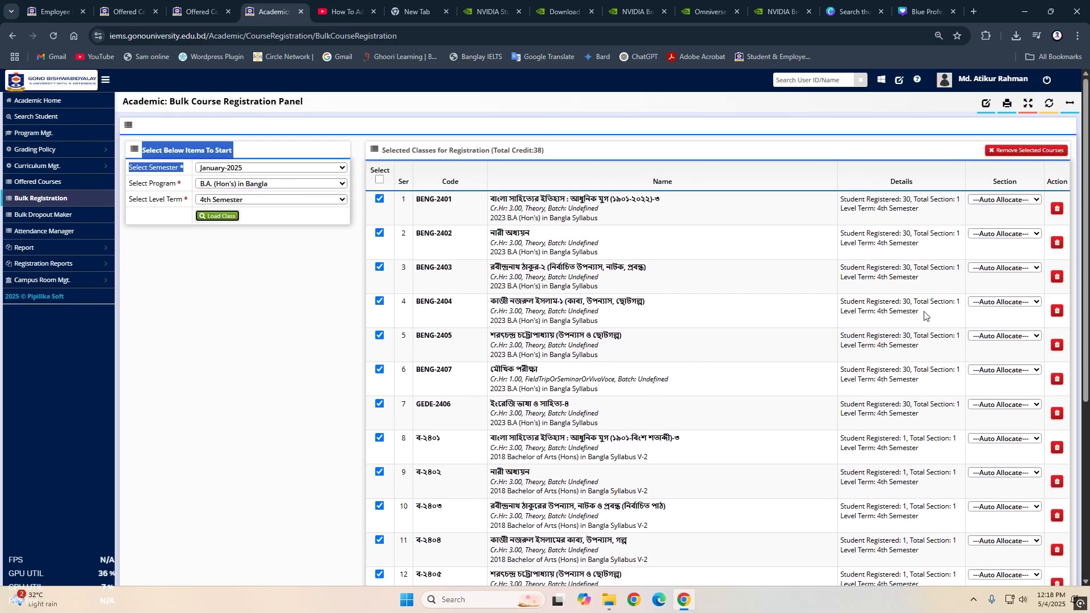
scroll(1001, 329, "down", 8)
scroll(1010, 384, "up", 8)
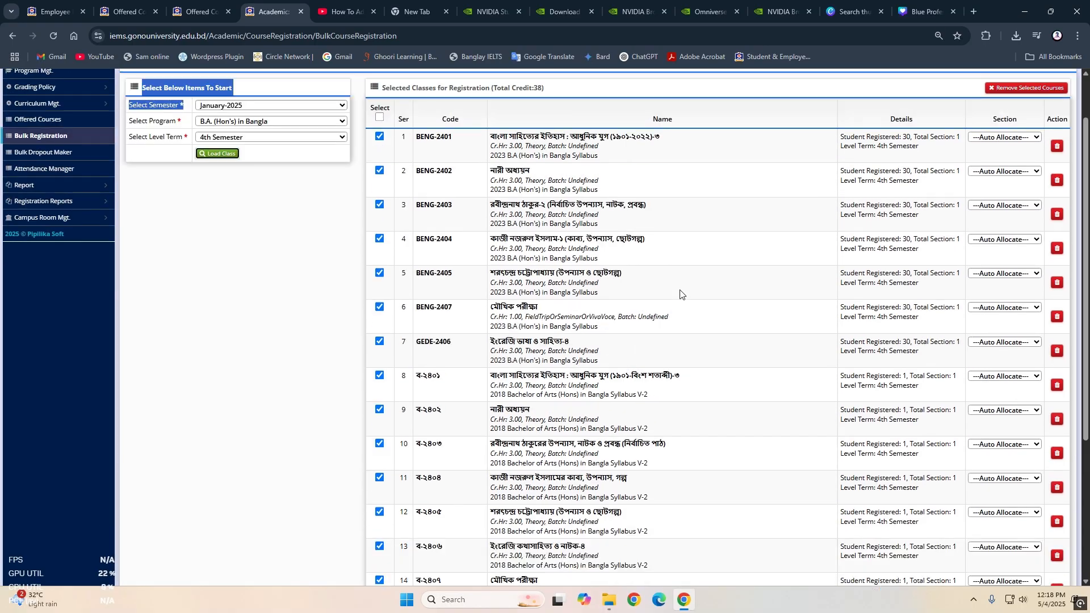
scroll(681, 291, "down", 1)
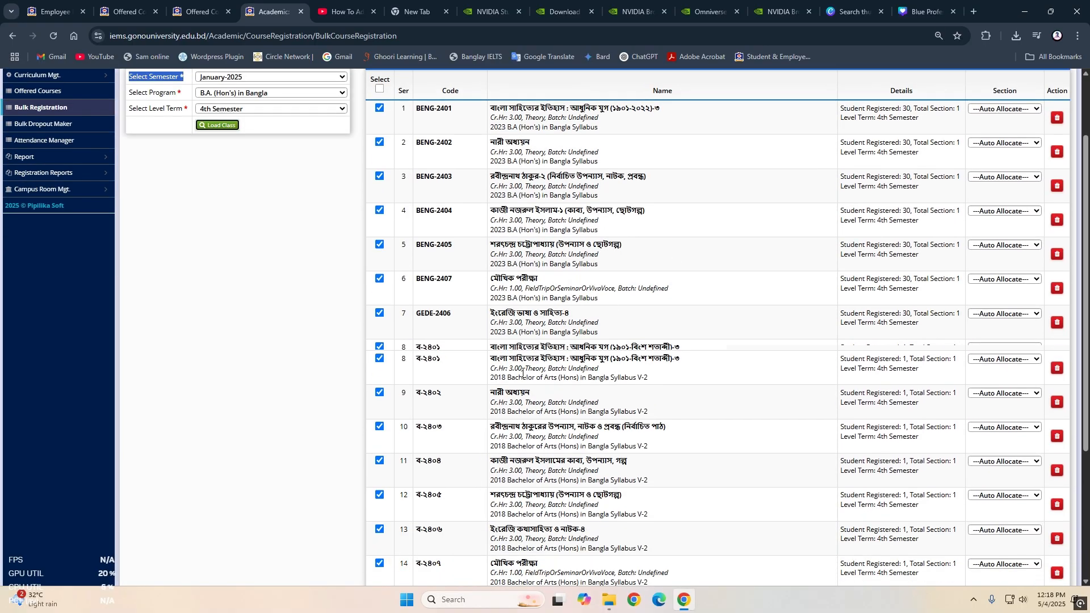
scroll(487, 275, "down", 3)
scroll(455, 241, "up", 3)
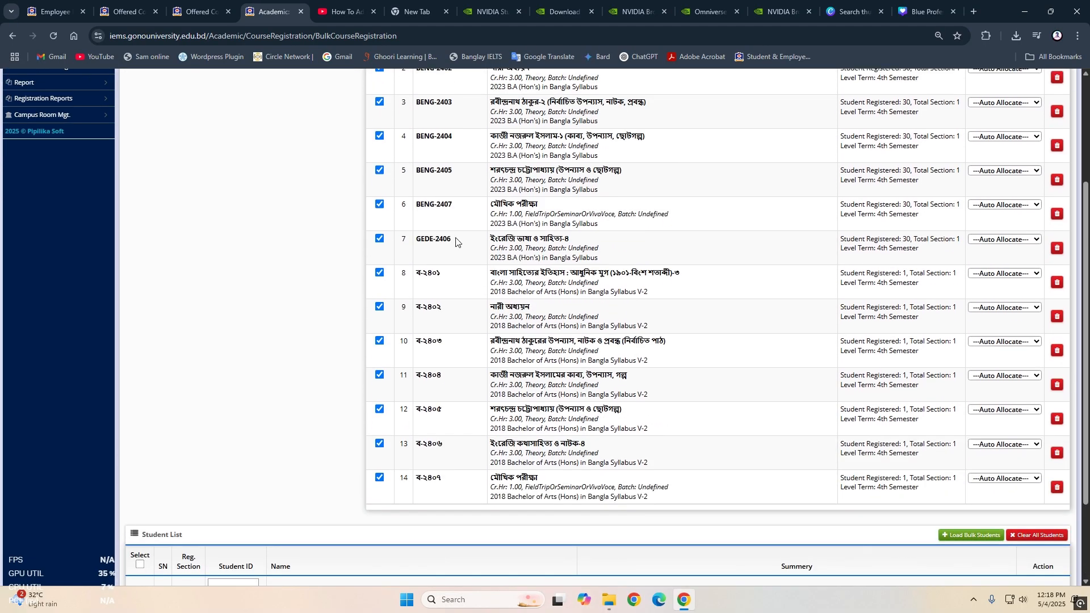
scroll(979, 344, "down", 3)
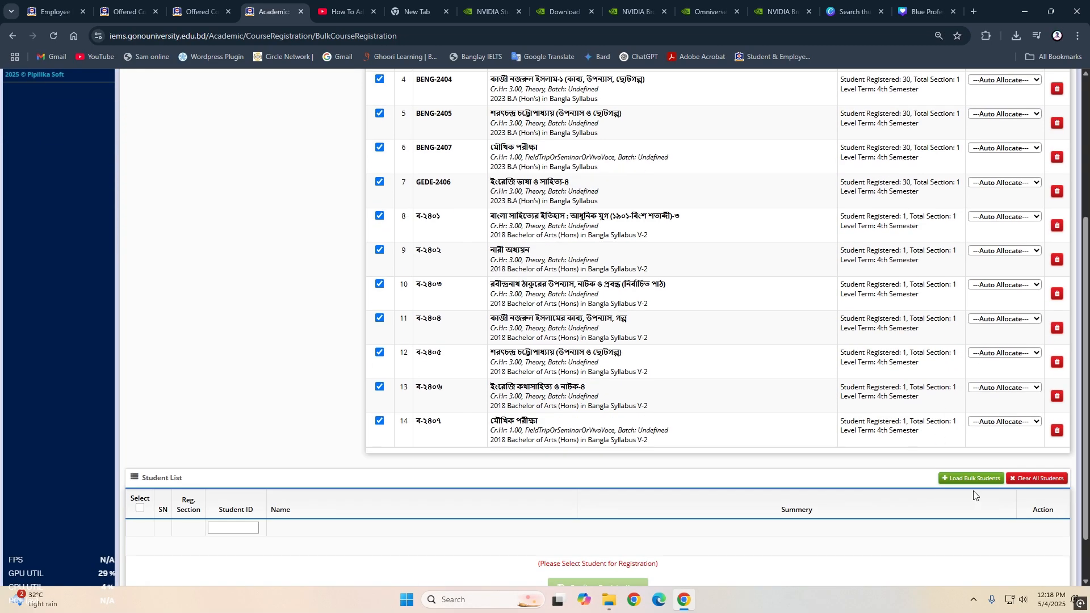
scroll(988, 318, "up", 2)
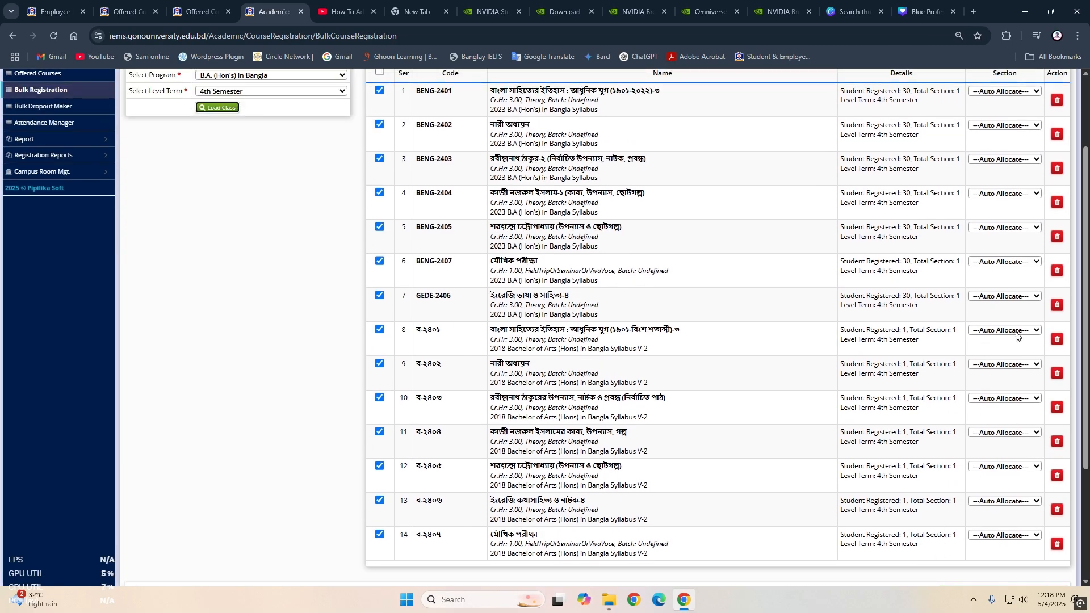
- Check which sections can be chosen for class ব-২৪০২ and the other classes in the bulk registration list
left_click(1019, 364)
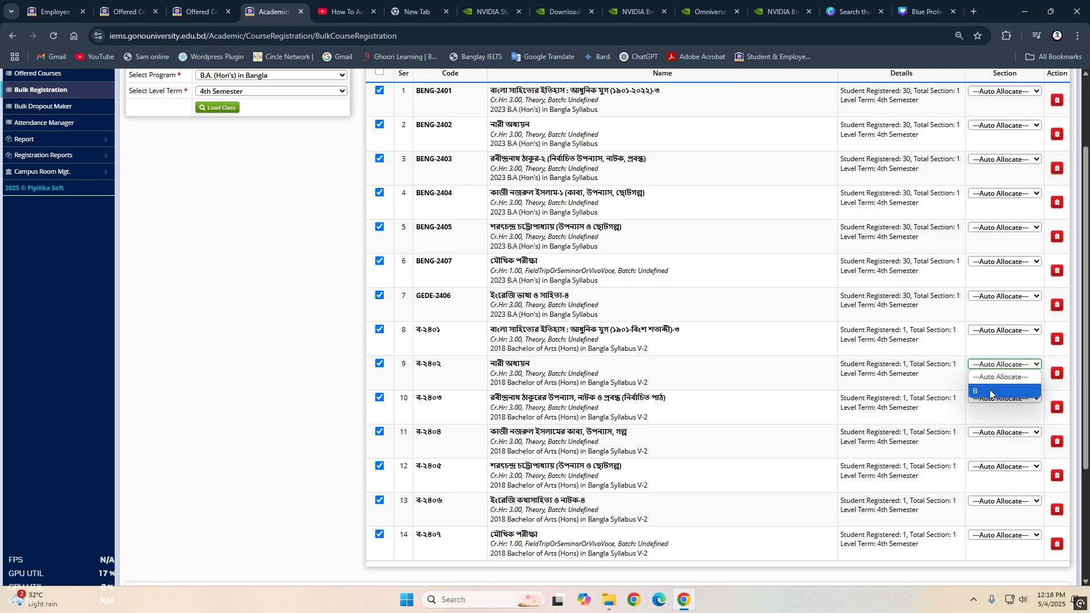
left_click(1006, 193)
left_click(258, 219)
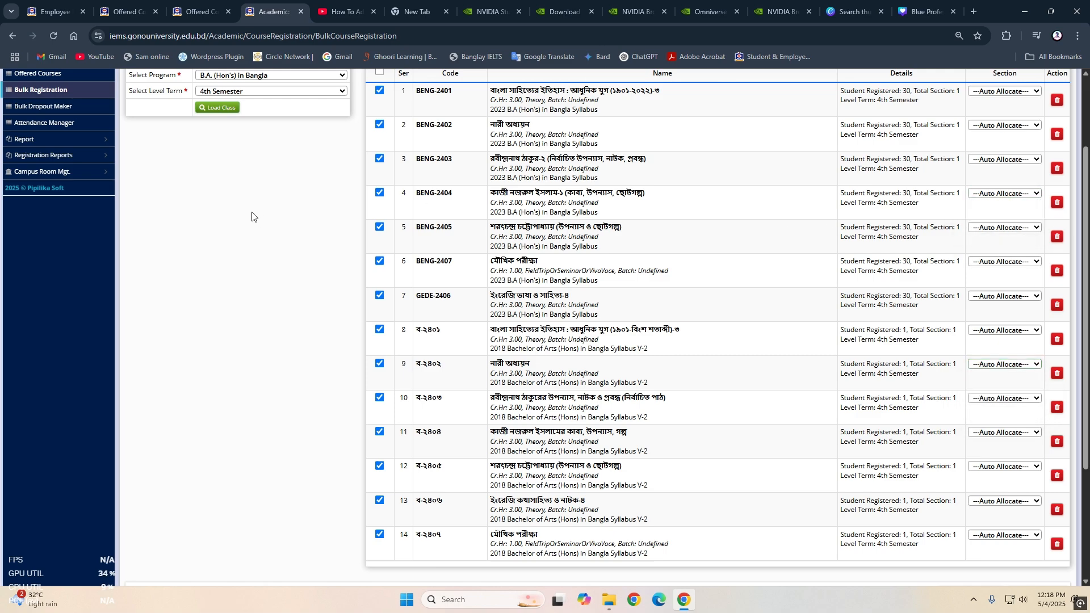
scroll(259, 219, "up", 2)
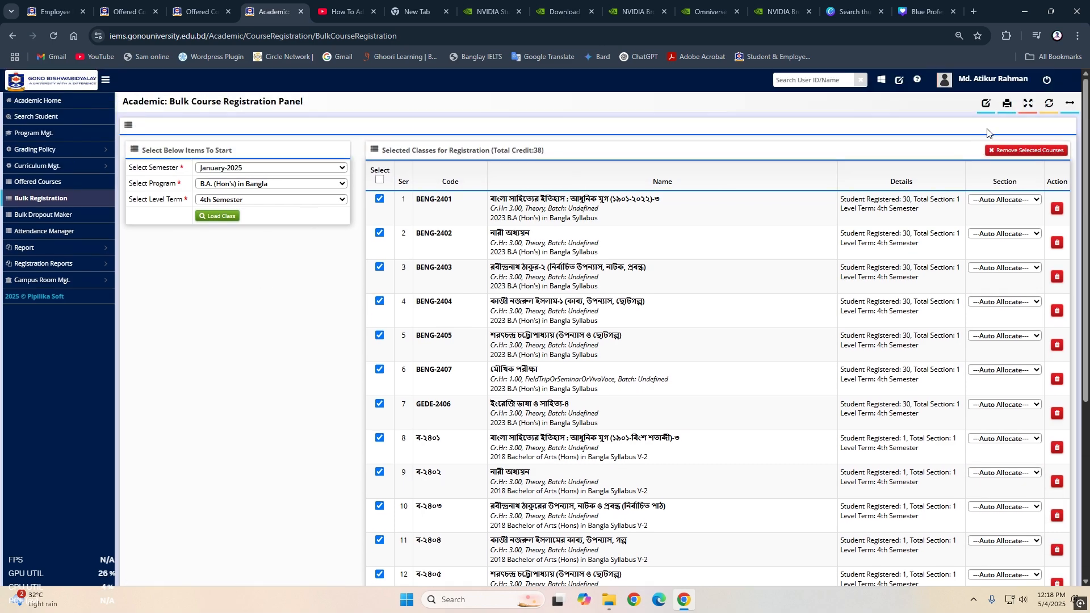
- Open the bulk class offering form from the offered courses and select semester January-2025 and program B.A. (Hon's) in Bangla
left_click(34, 183)
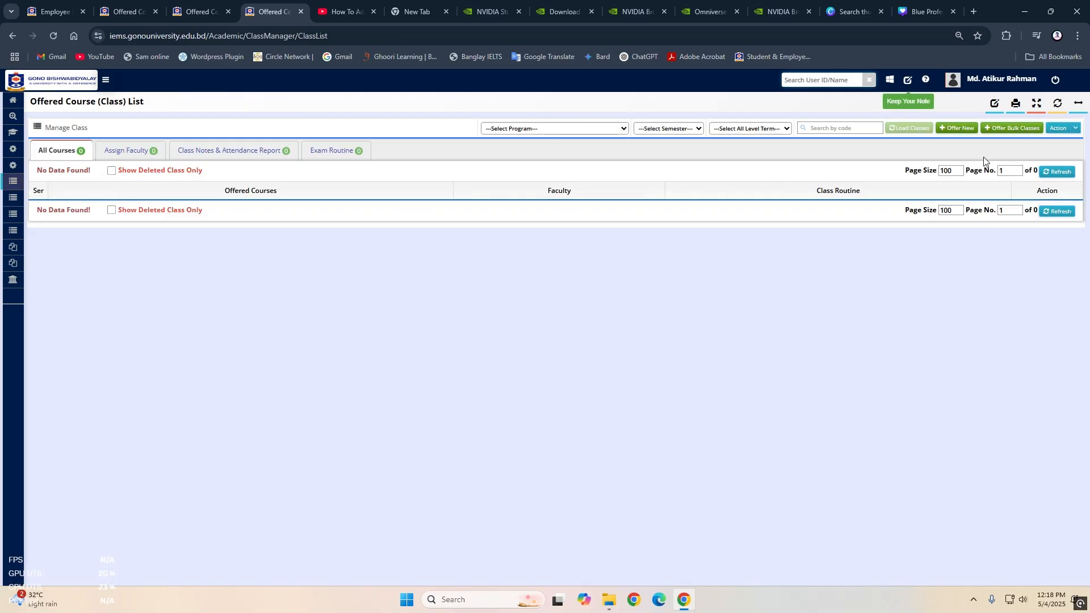
left_click(1007, 130)
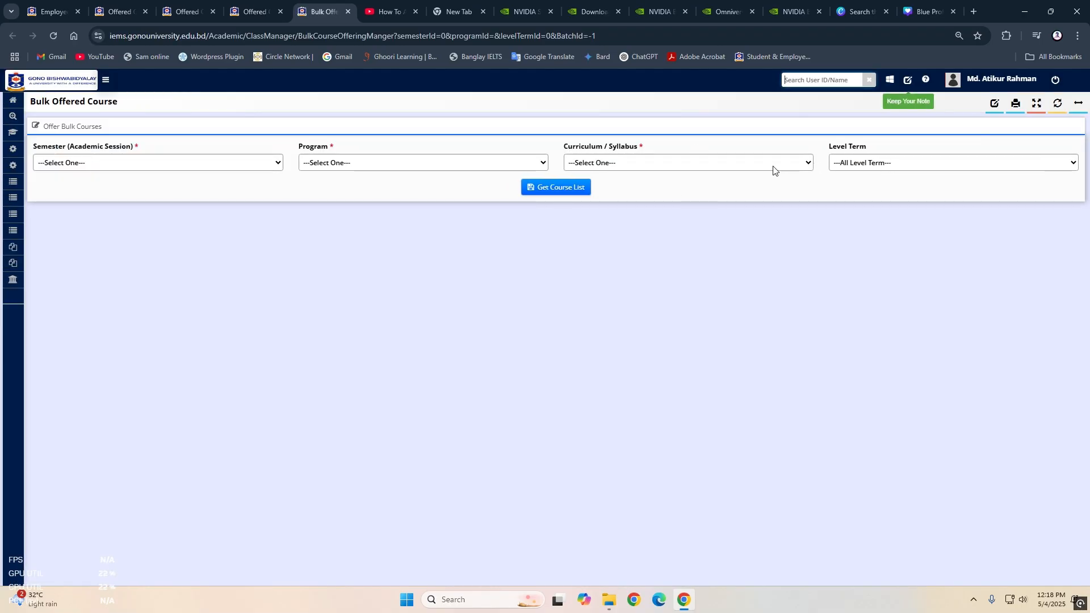
left_click(697, 168)
left_click(206, 163)
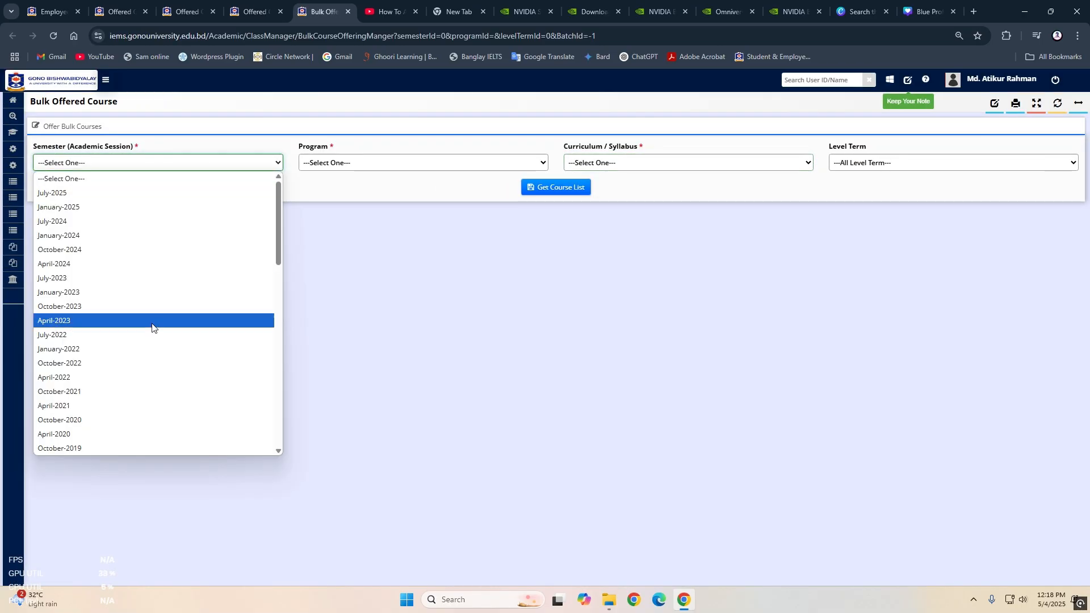
left_click(131, 206)
left_click(354, 163)
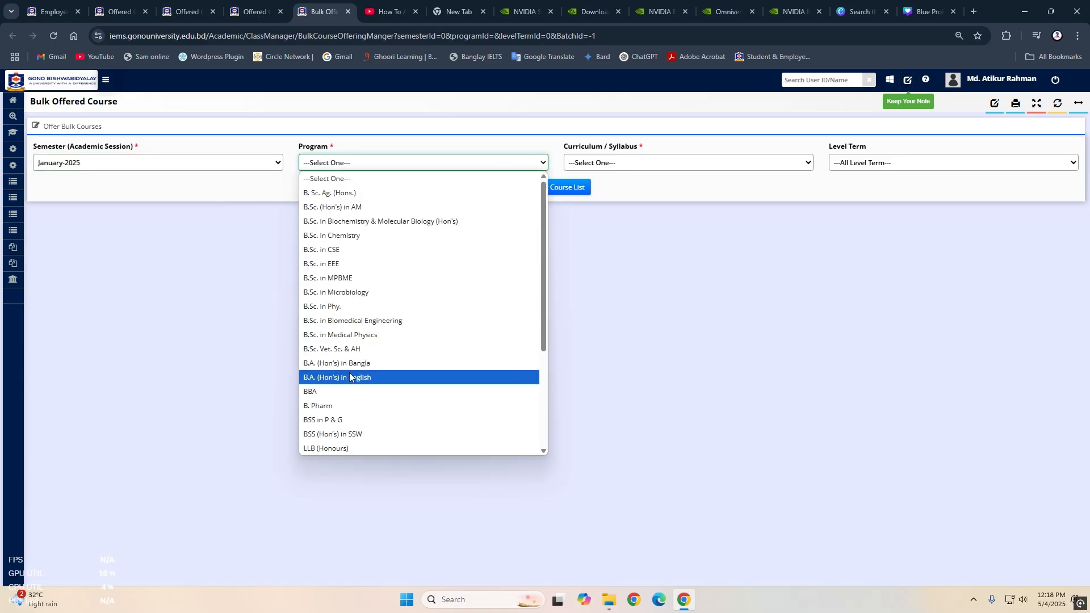
left_click(347, 364)
- Get the bulk offering course list for the 2018 Bachelor of Arts (Hons) in Bangla Syllabus V-2, 4th Semester
left_click(621, 163)
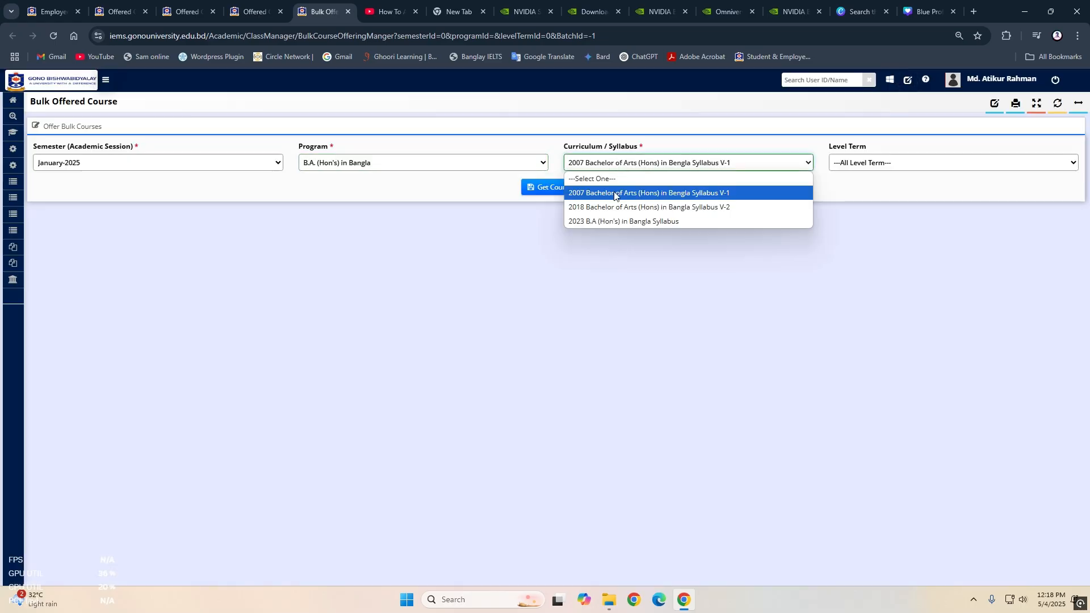
left_click(611, 207)
left_click(910, 163)
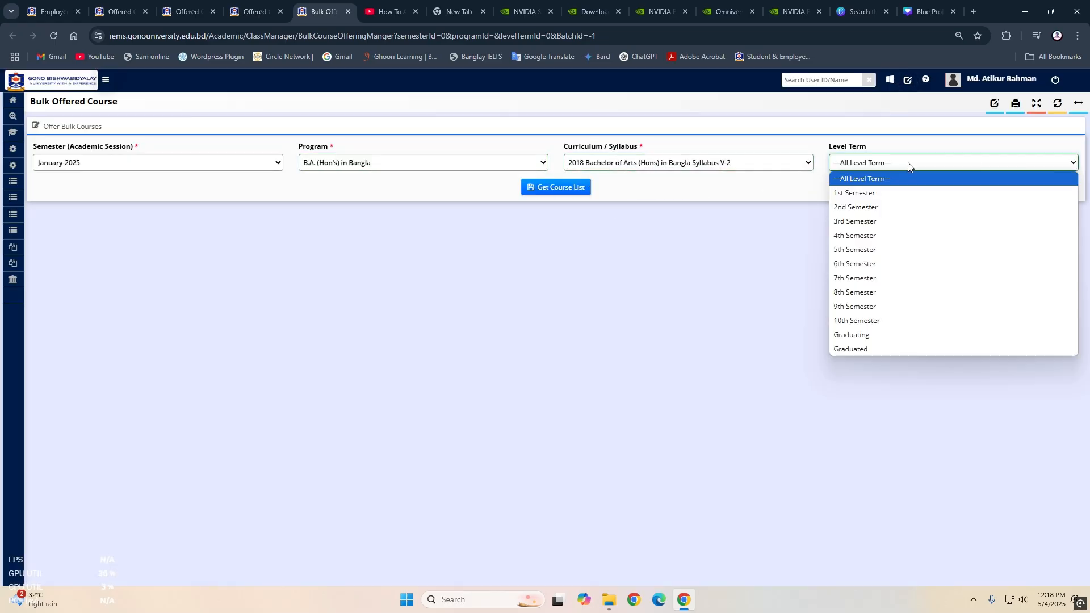
left_click(857, 232)
left_click(559, 190)
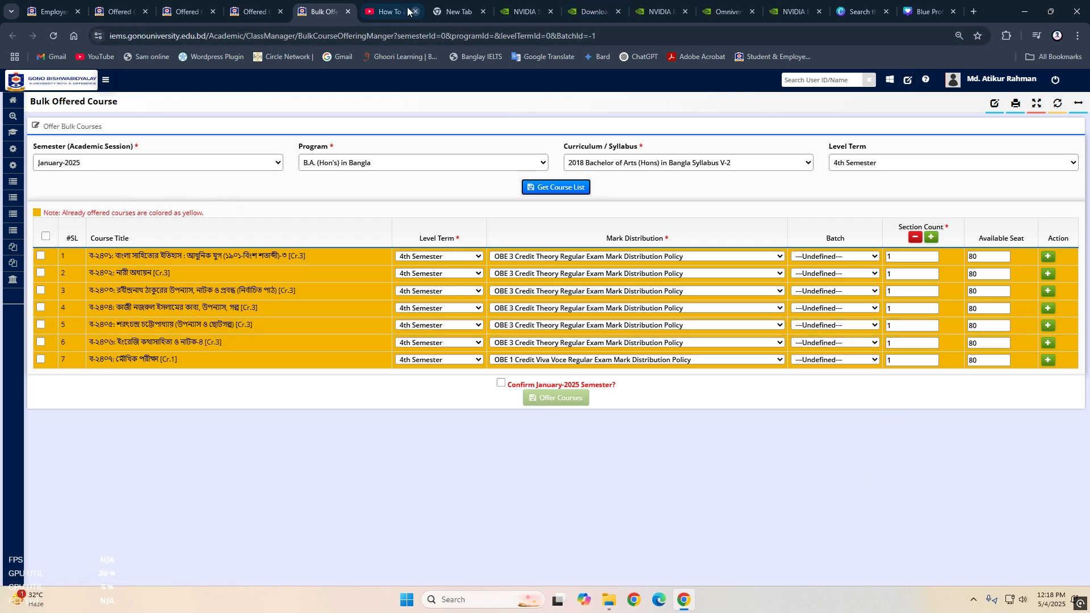
- Close the bulk offering form, reload the January-2025 4th Semester Bangla class list and examine the student counts of the section B classes
left_click(348, 11)
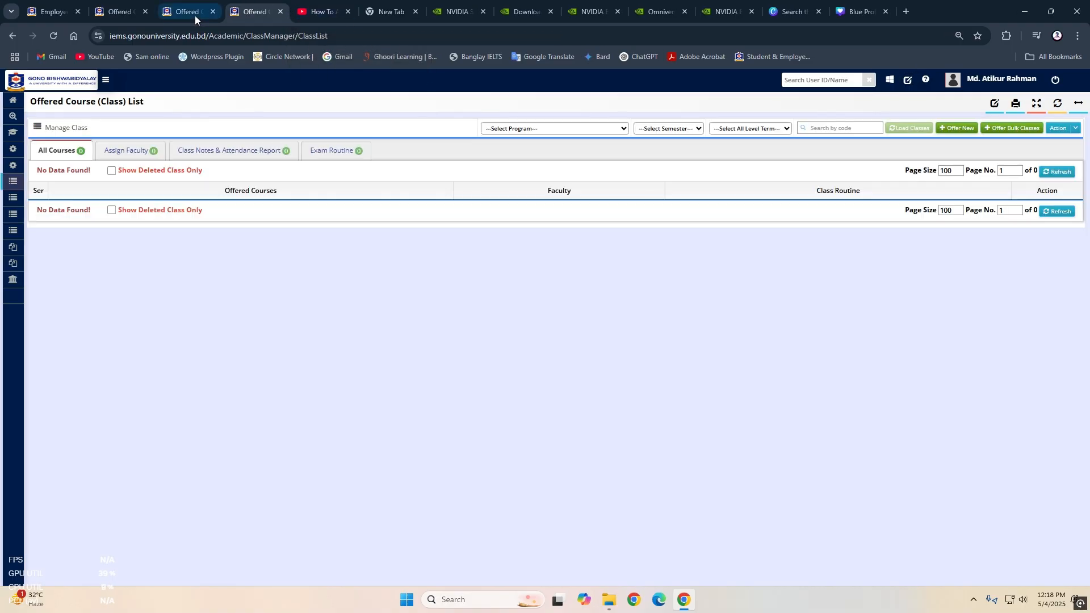
left_click(193, 13)
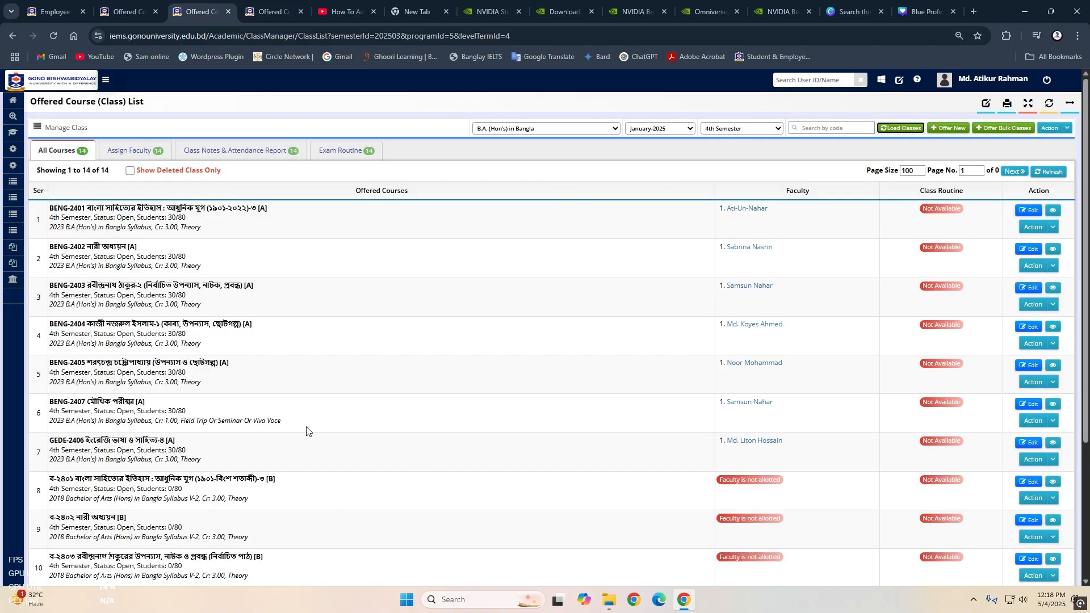
scroll(307, 431, "down", 4)
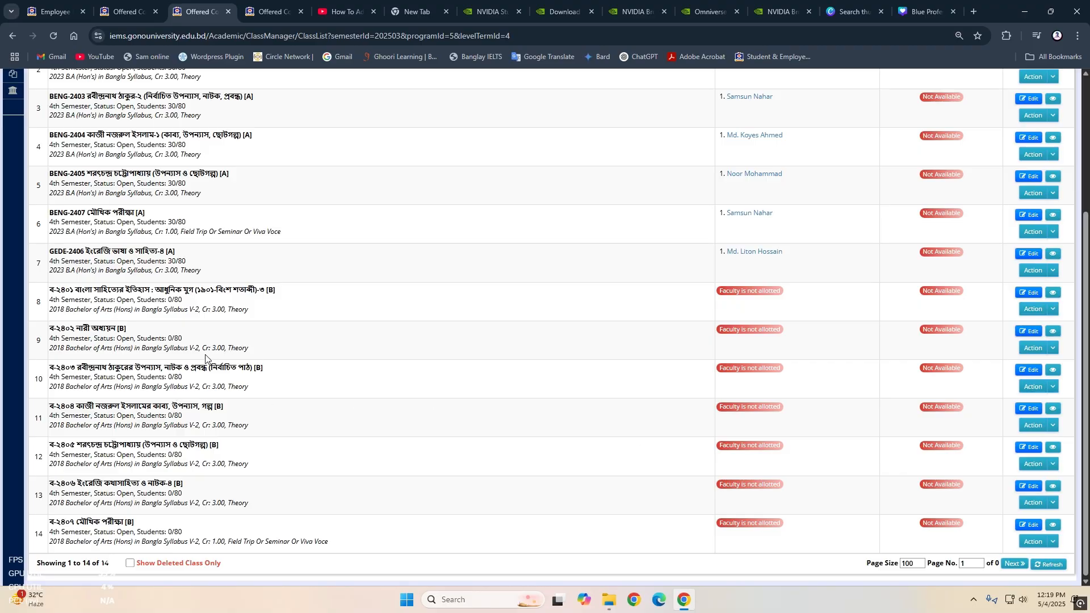
scroll(606, 301, "up", 4)
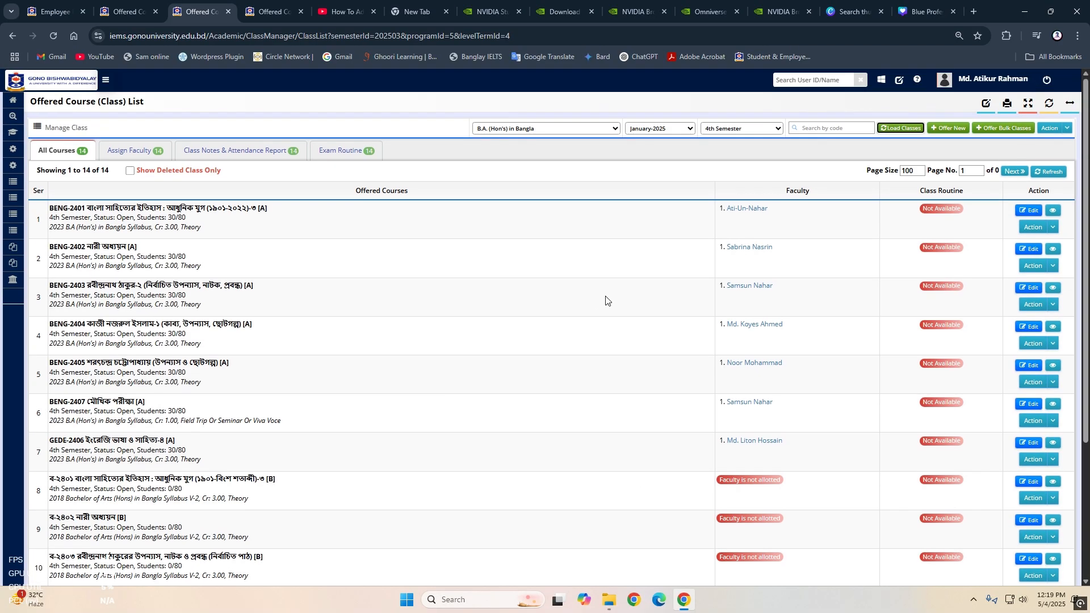
left_click(892, 132)
scroll(563, 369, "down", 3)
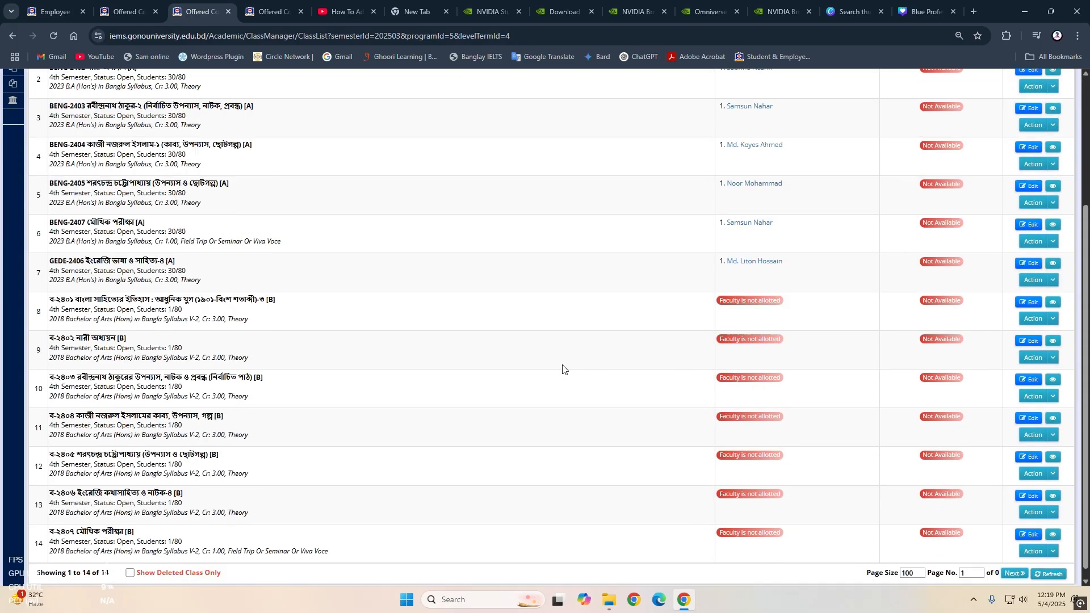
scroll(563, 370, "down", 1)
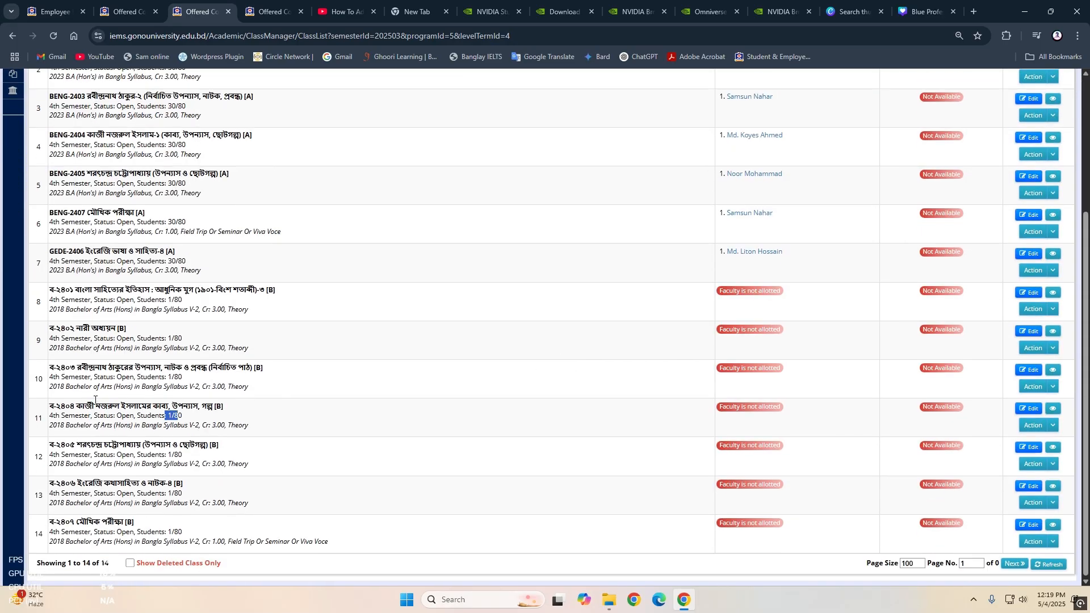
left_click_drag(96, 300, 157, 545)
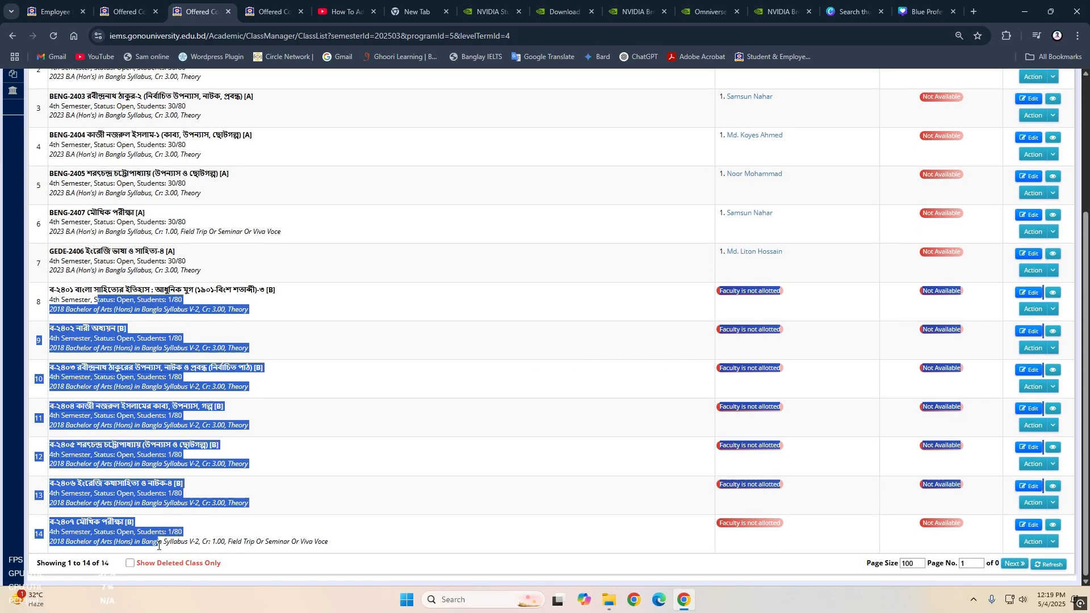
scroll(832, 307, "up", 2)
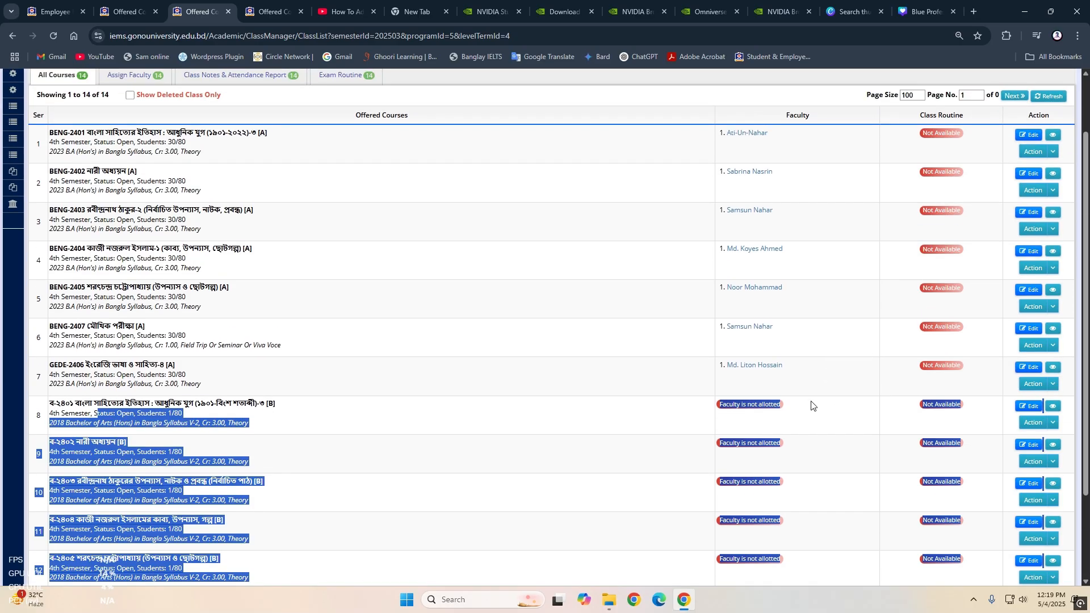
scroll(794, 401, "down", 2)
scroll(568, 352, "up", 4)
- In the faculty assignment view, assign the Department of Bangla assistant professor who teaches BENG-2401 to class ব-২৪০১, section B
left_click(129, 150)
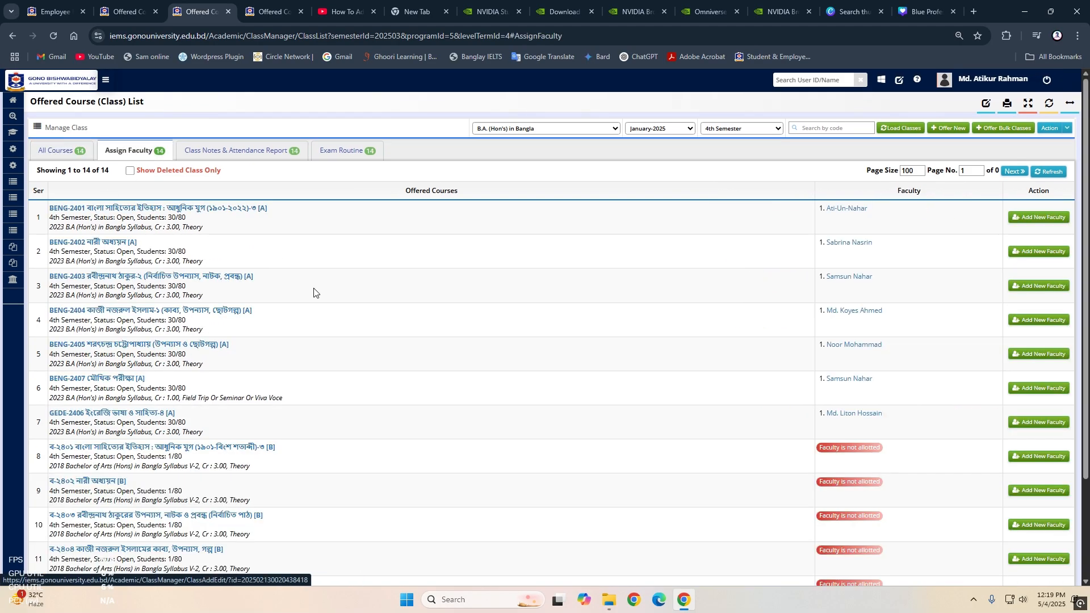
scroll(478, 410, "down", 2)
scroll(188, 355, "up", 3)
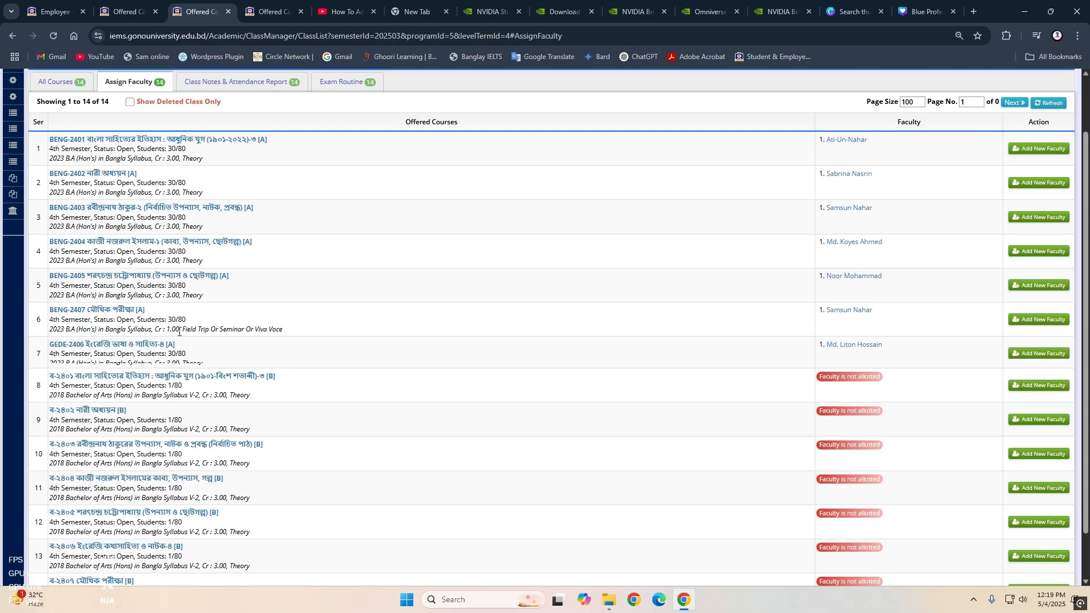
scroll(188, 355, "down", 2)
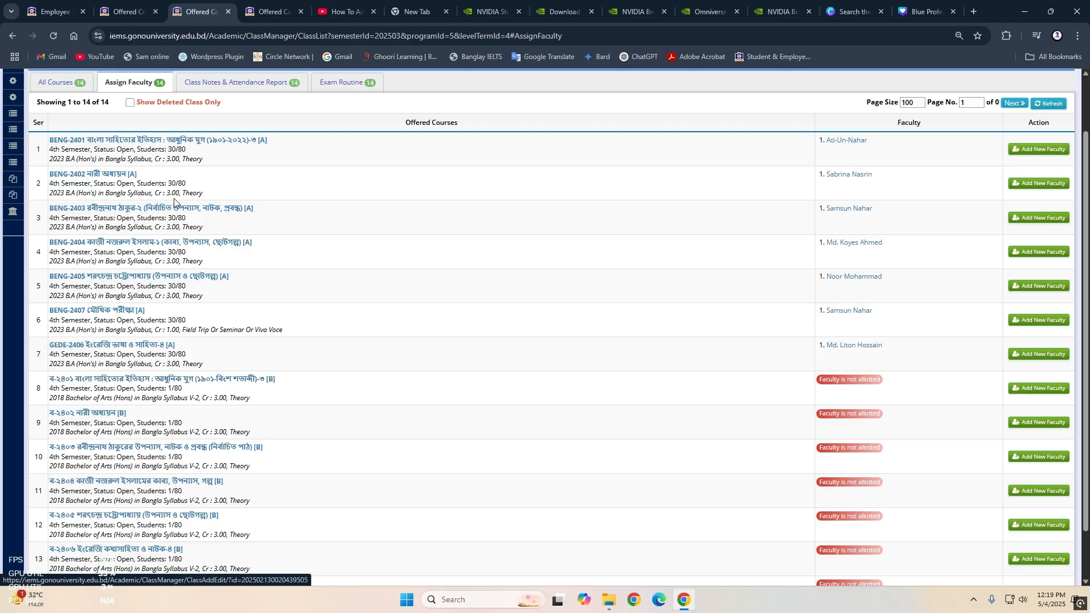
left_click(1052, 391)
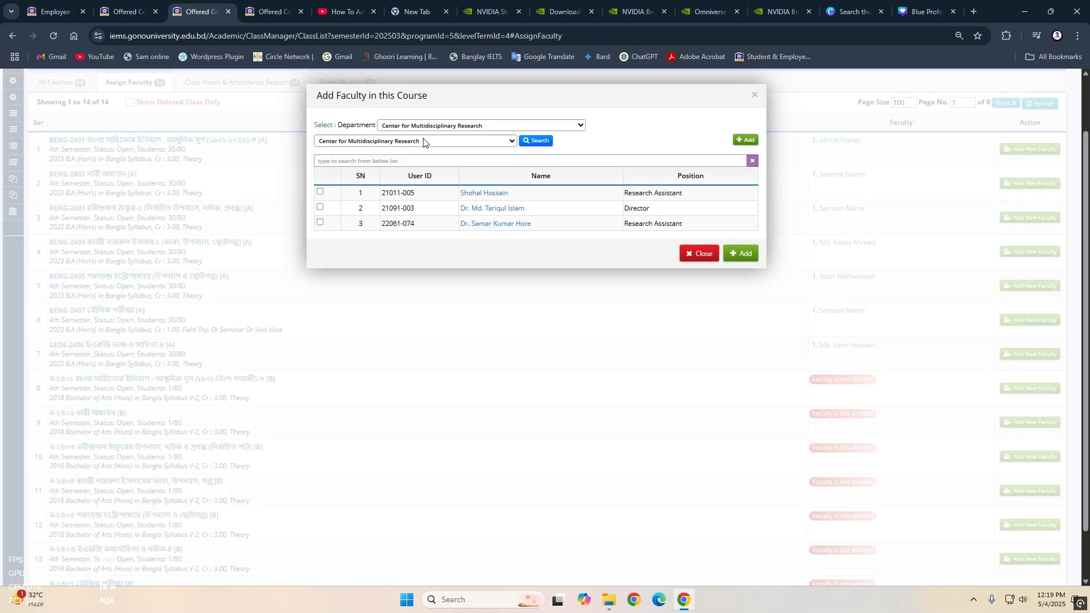
left_click(426, 140)
left_click(389, 209)
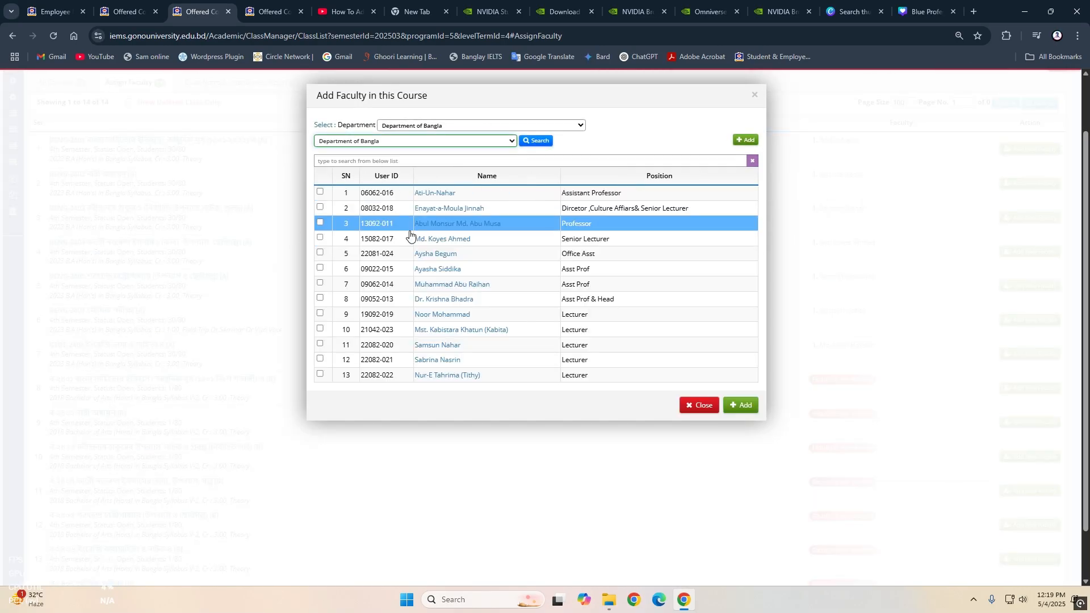
left_click(320, 191)
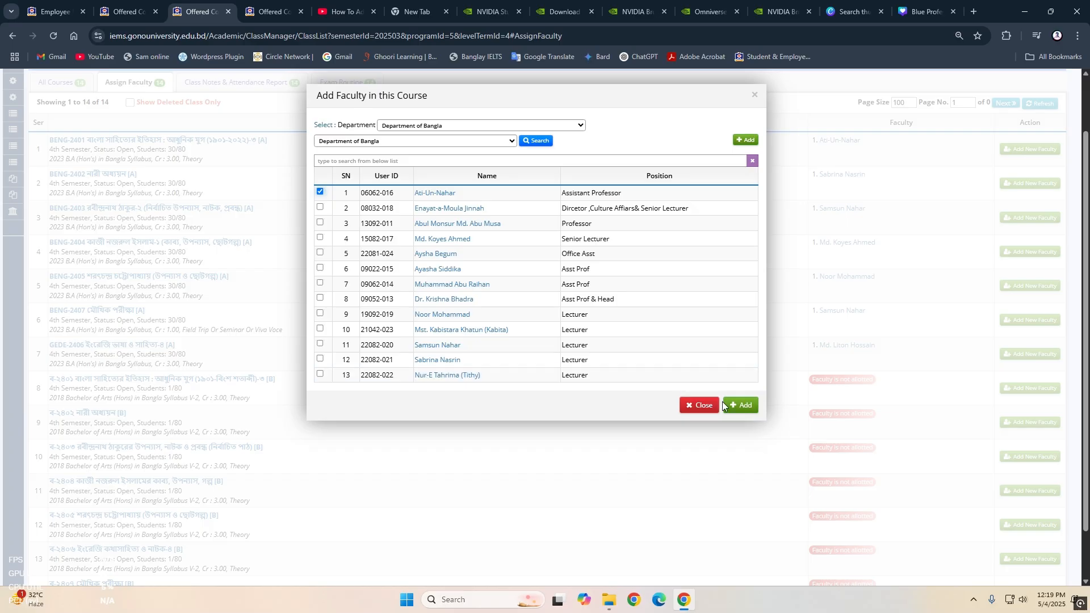
left_click(751, 409)
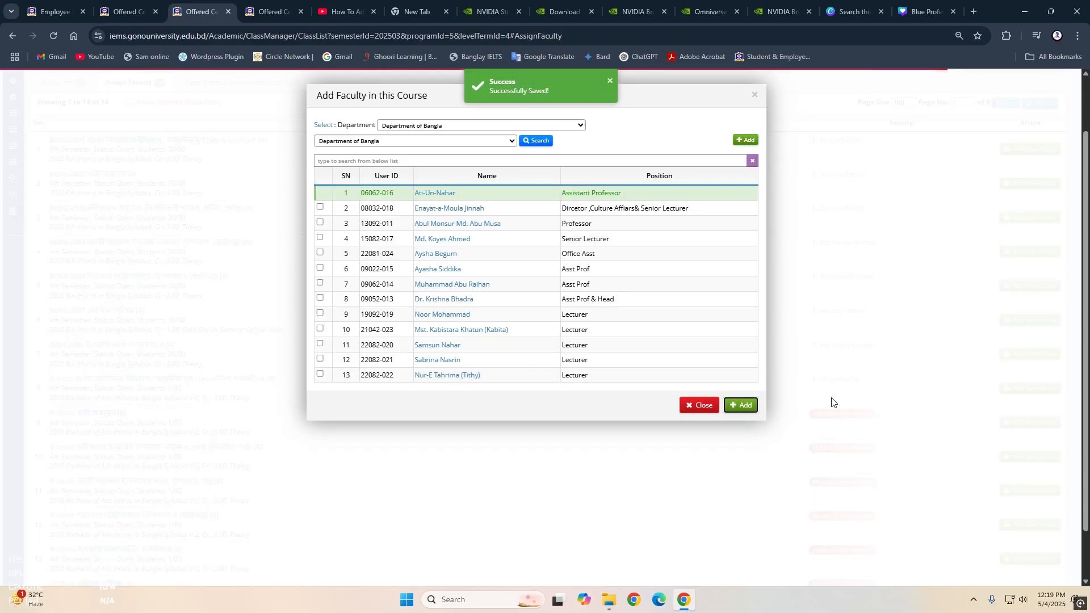
left_click(701, 405)
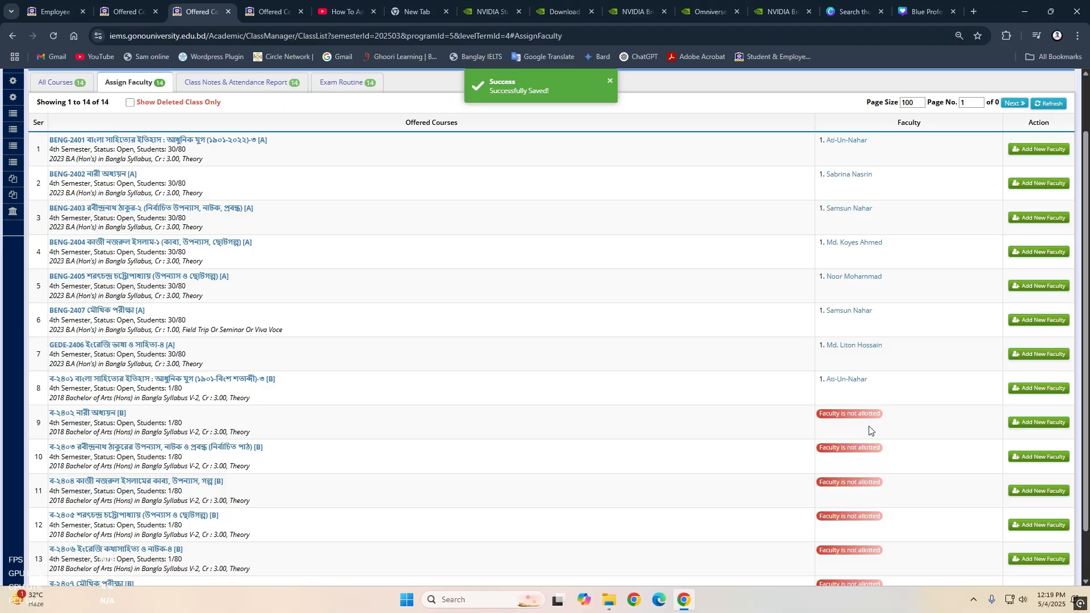
- Assign the Department of Bangla lecturer who teaches BENG-2402 to class ব-২৪০২, section B
left_click(1039, 421)
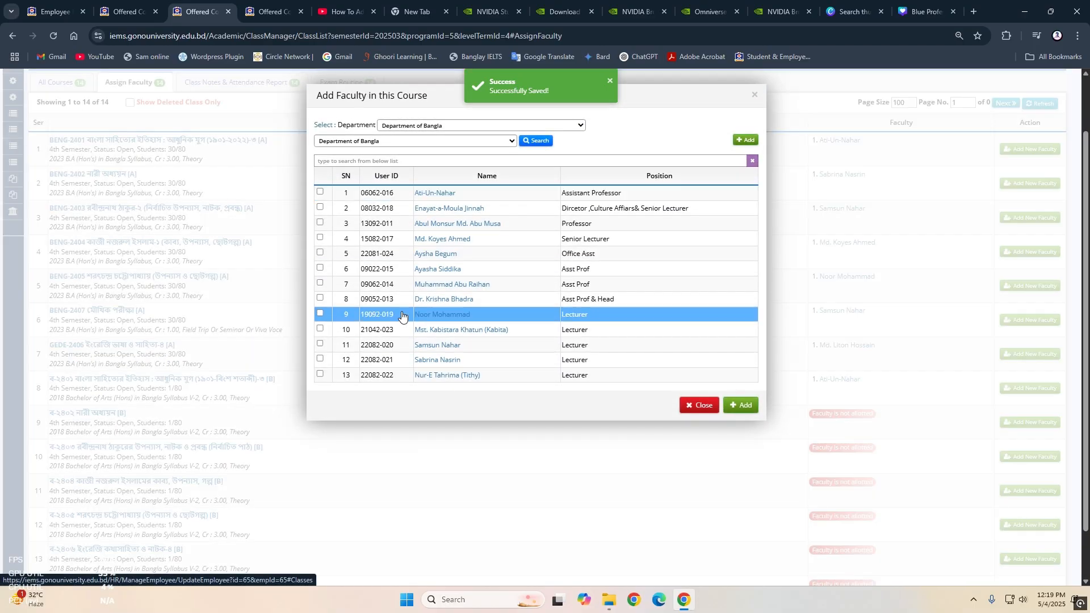
left_click(320, 358)
left_click(741, 405)
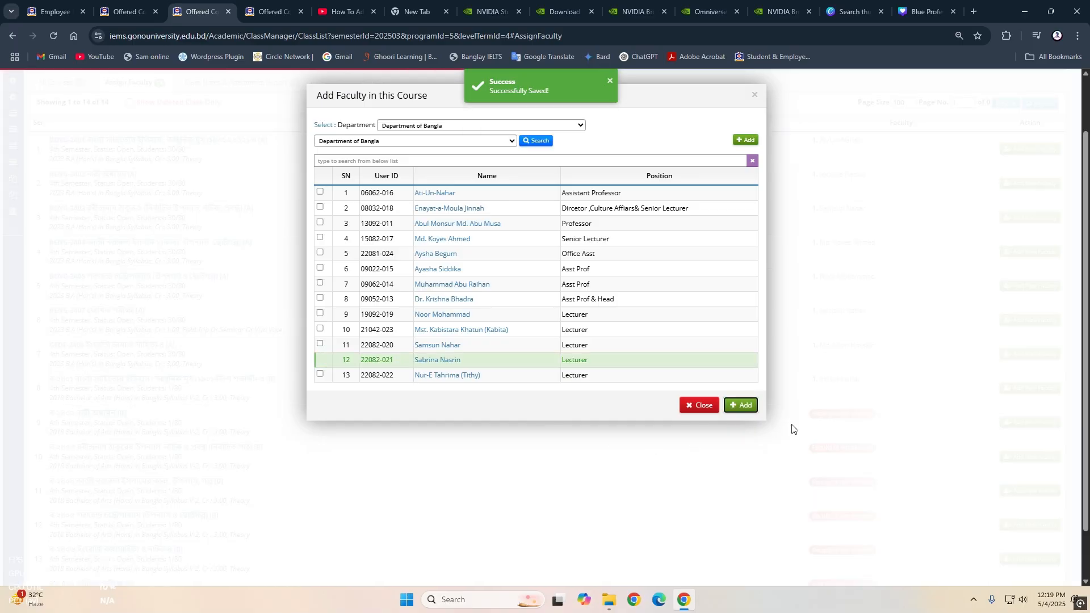
left_click(755, 95)
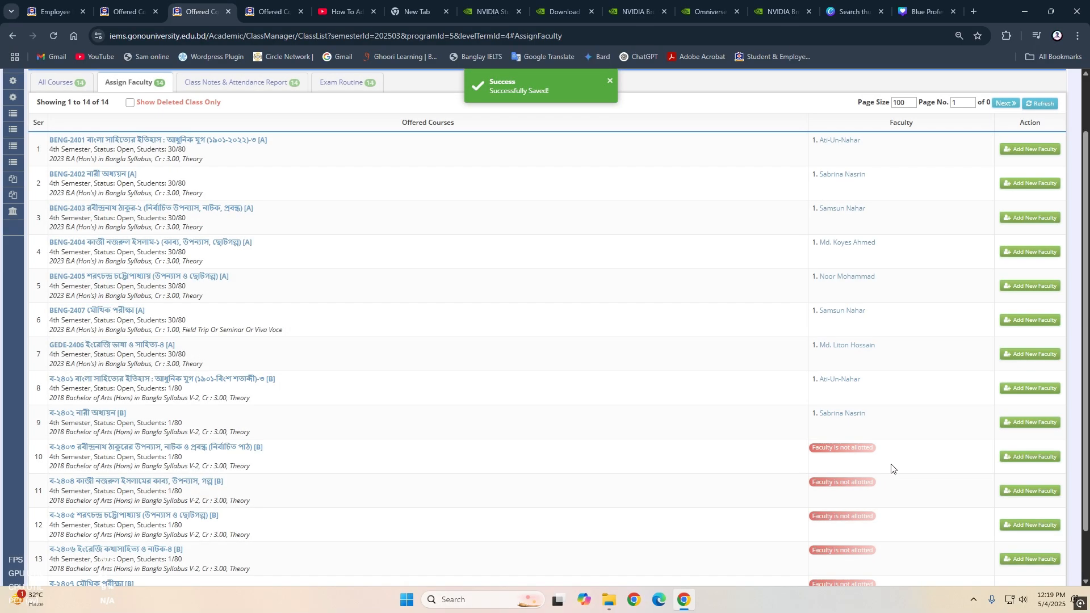
- Assign the Department of Bangla lecturer who teaches BENG-2403 to class ব-২৪০৩, section B
scroll(844, 390, "down", 1)
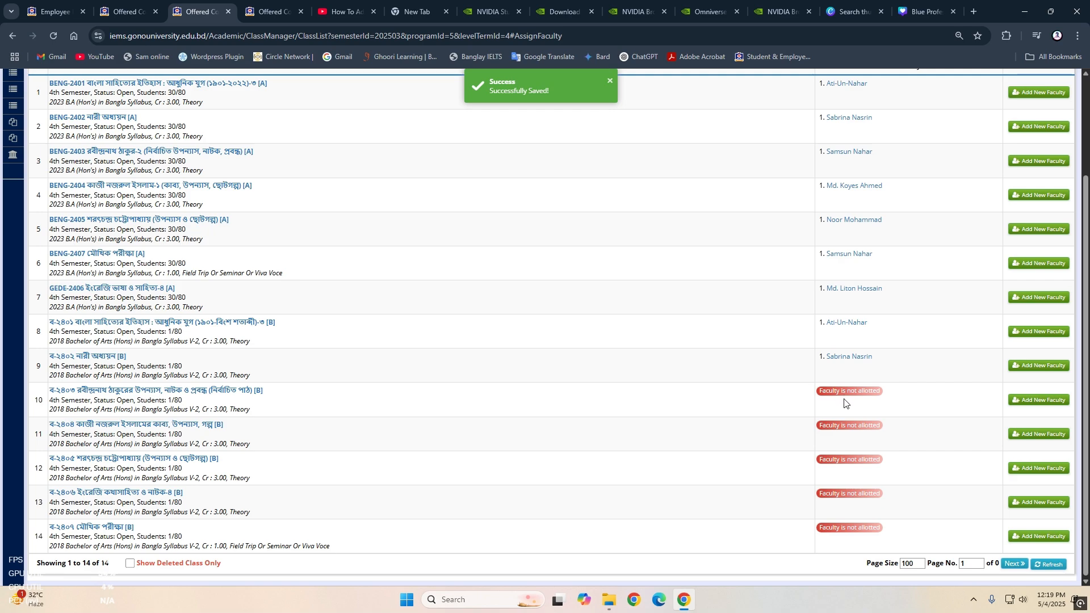
scroll(845, 403, "up", 2)
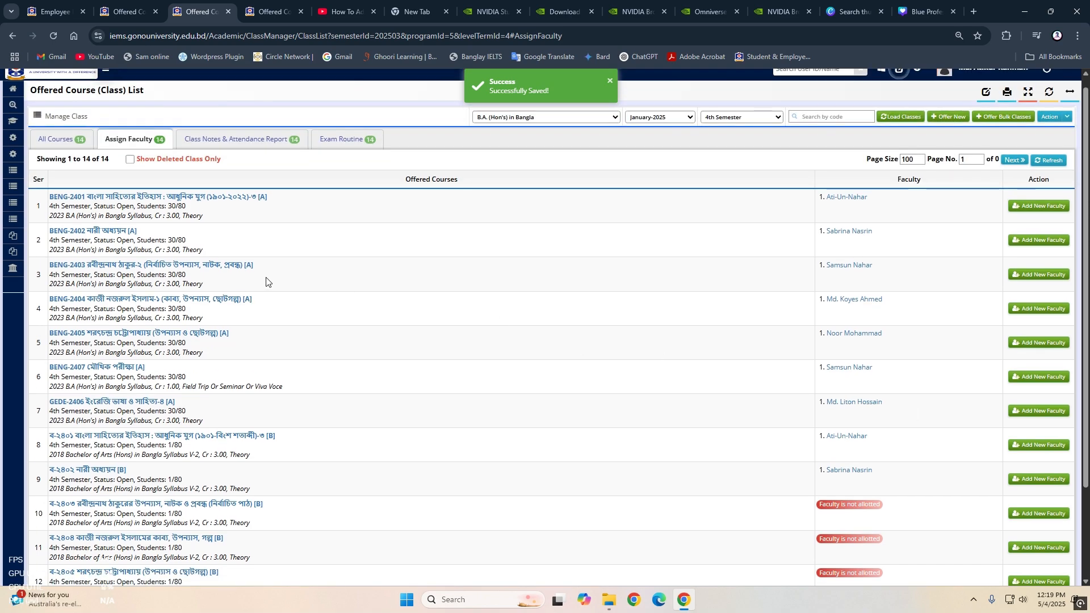
scroll(860, 291, "down", 2)
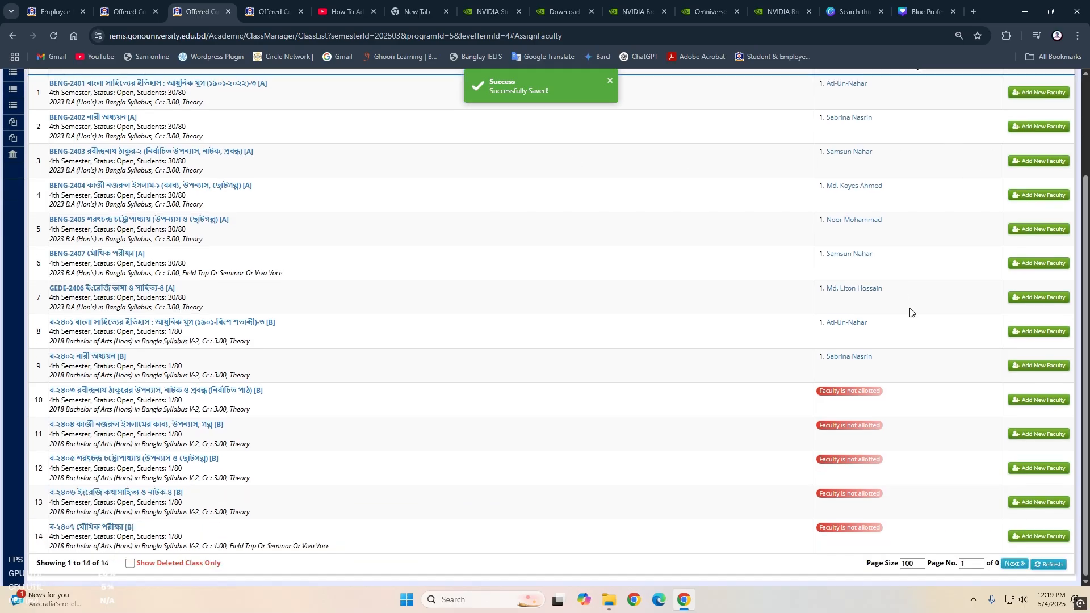
left_click(1034, 405)
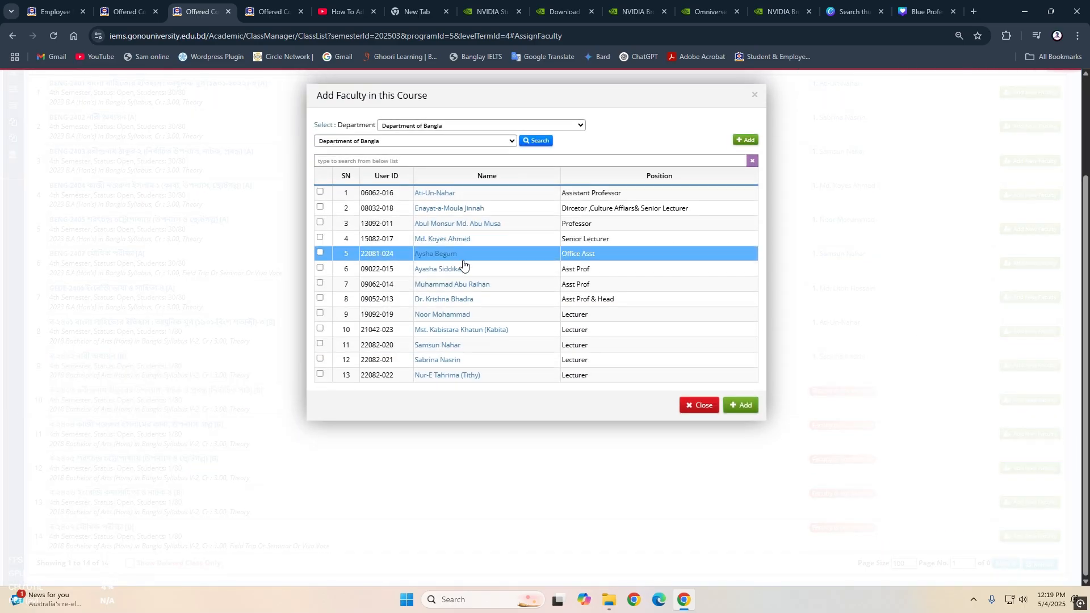
left_click(320, 345)
left_click(740, 405)
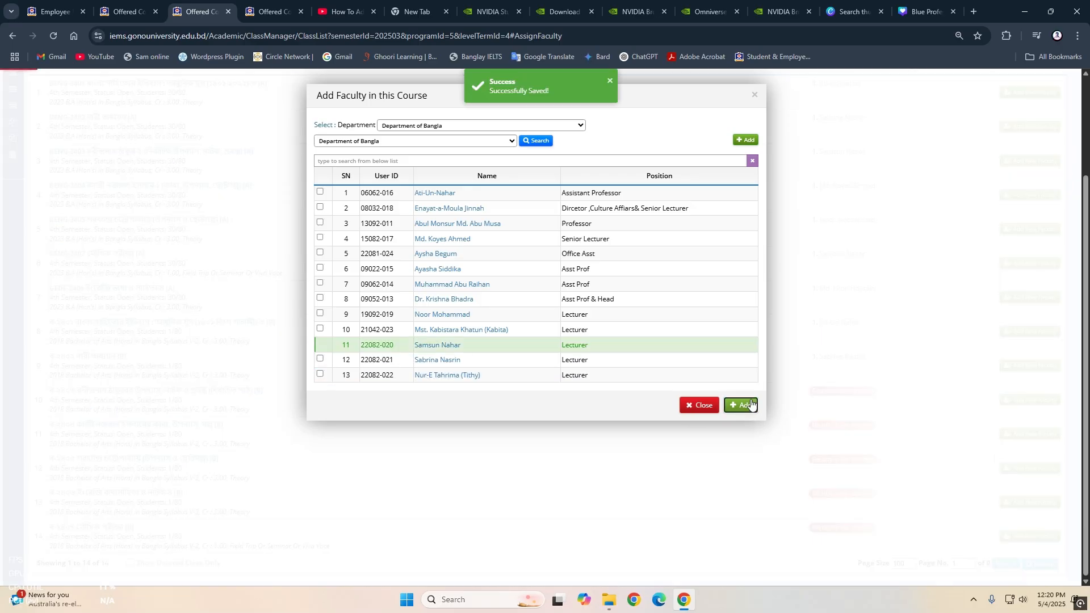
left_click(754, 95)
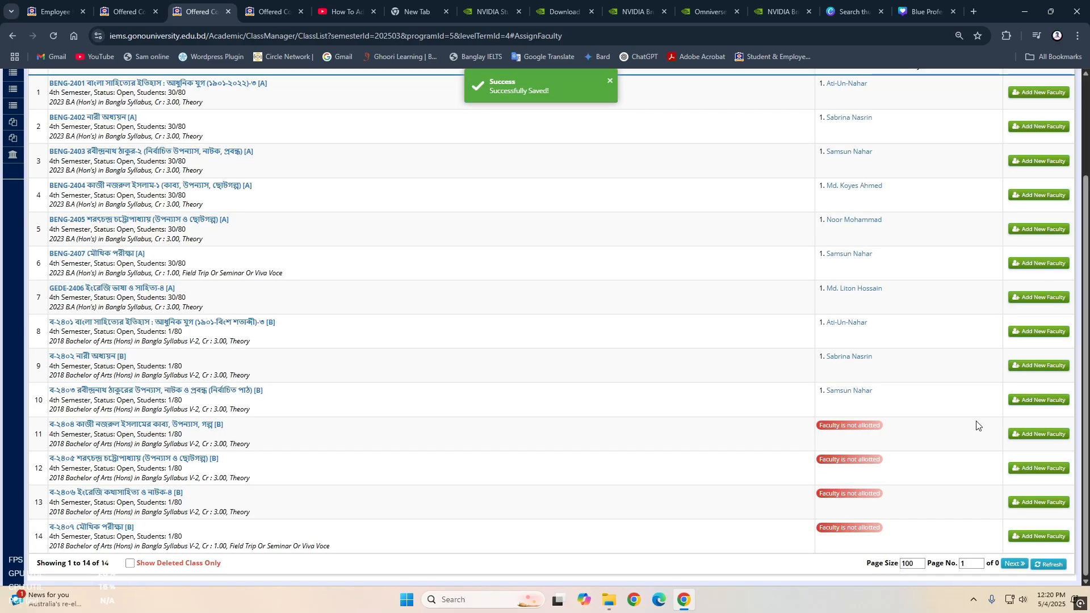
- Assign the Department of Bangla senior lecturer who teaches BENG-2404 to class ব-২৪০৪, section B
left_click(1042, 434)
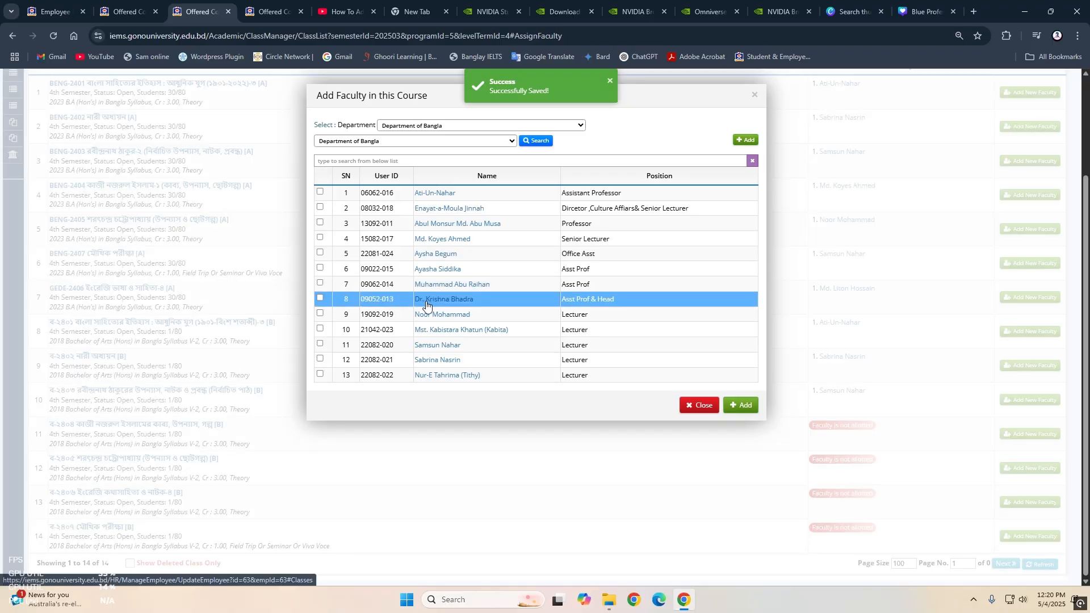
left_click(320, 238)
left_click(741, 406)
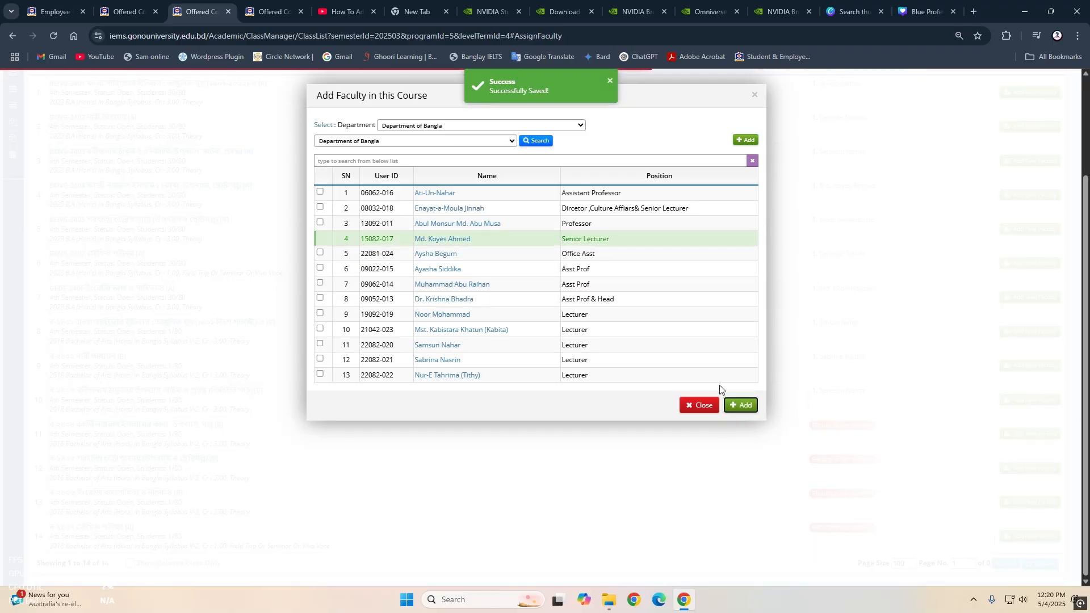
left_click(700, 406)
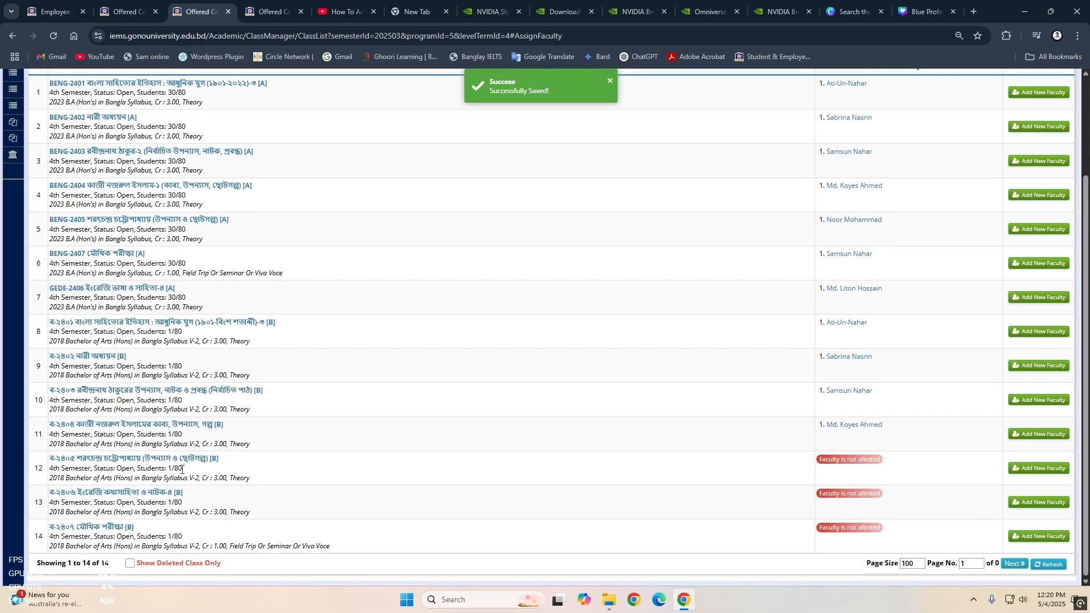
- Assign the Department of Bangla lecturer who teaches BENG-2405 to class ব-২৪০৫, section B
left_click(1022, 470)
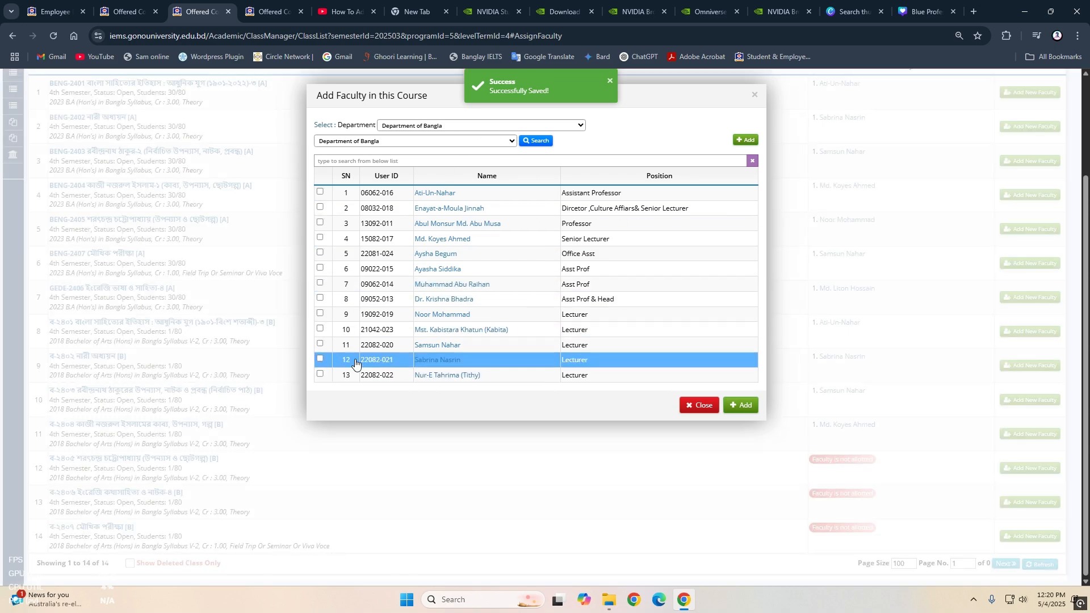
left_click(320, 315)
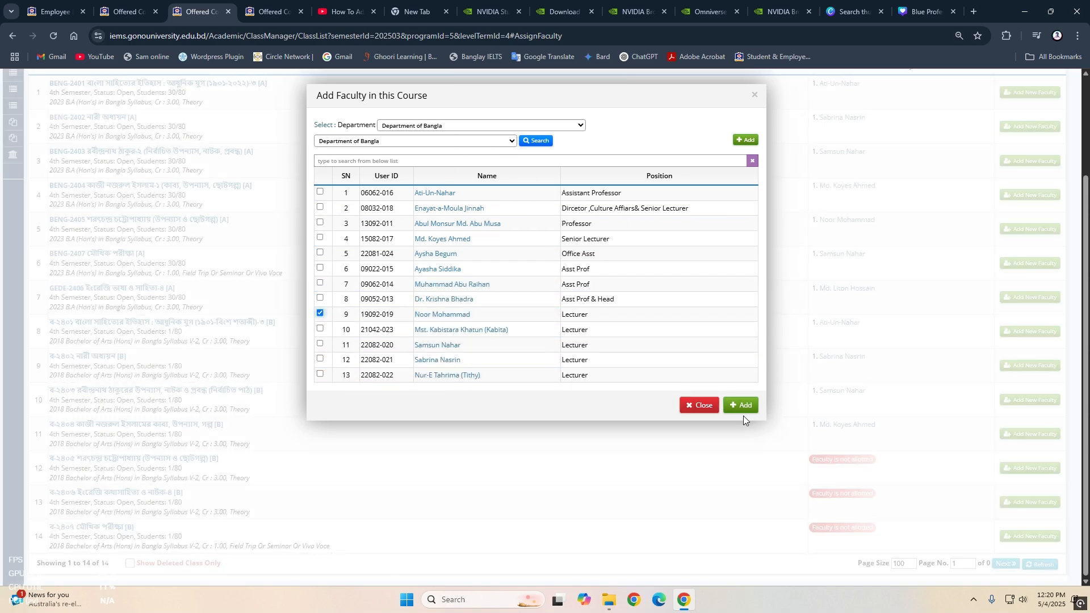
left_click(741, 405)
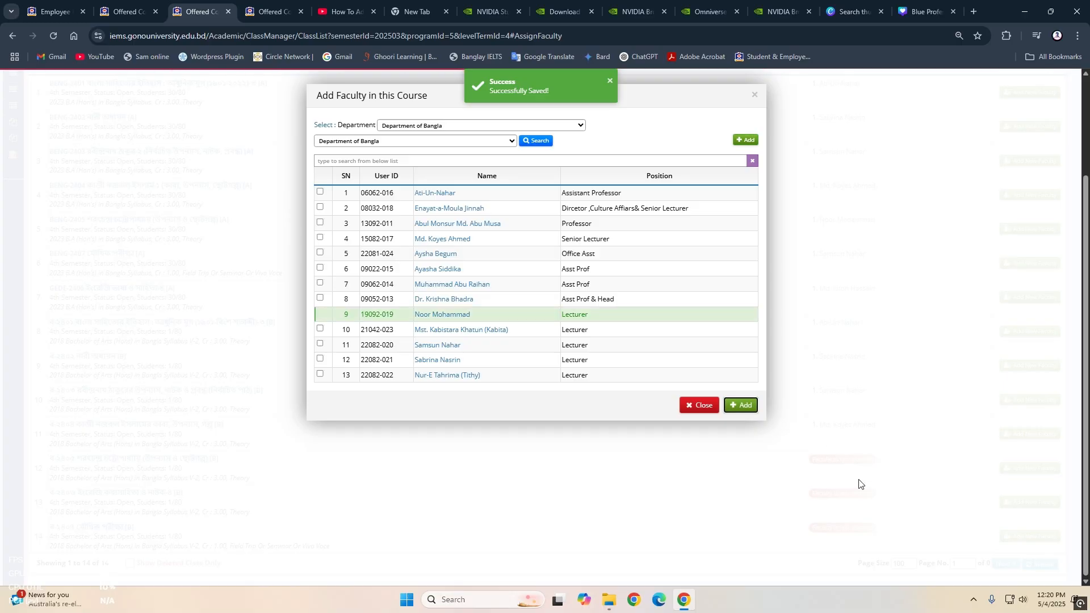
left_click(702, 405)
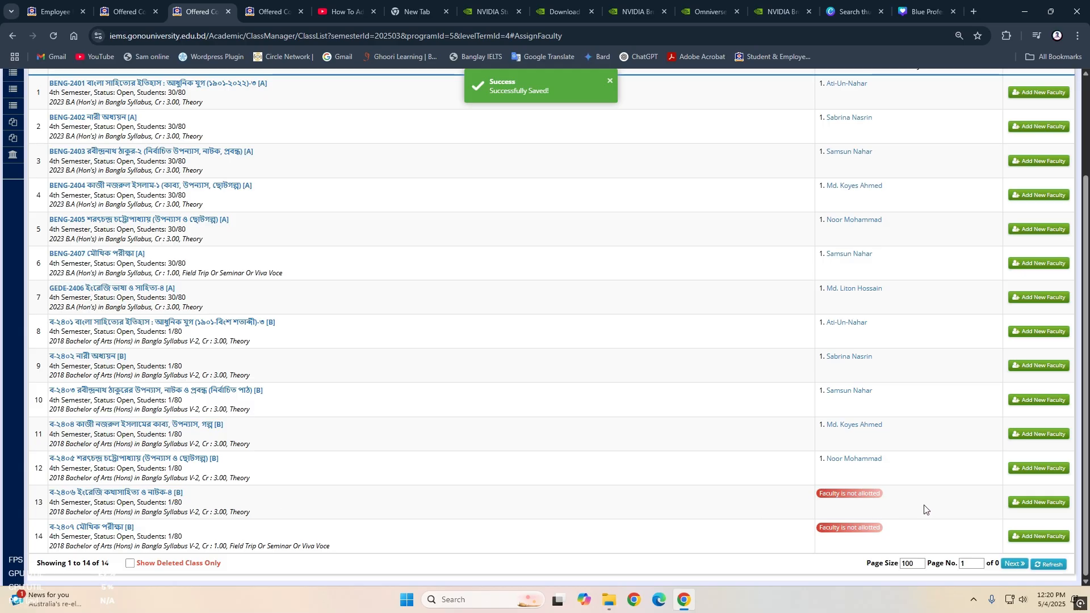
- Assign the Department of English lecturer who teaches GEDE-2406 to class ব-২৪০৬, section B
left_click(1038, 504)
left_click(477, 142)
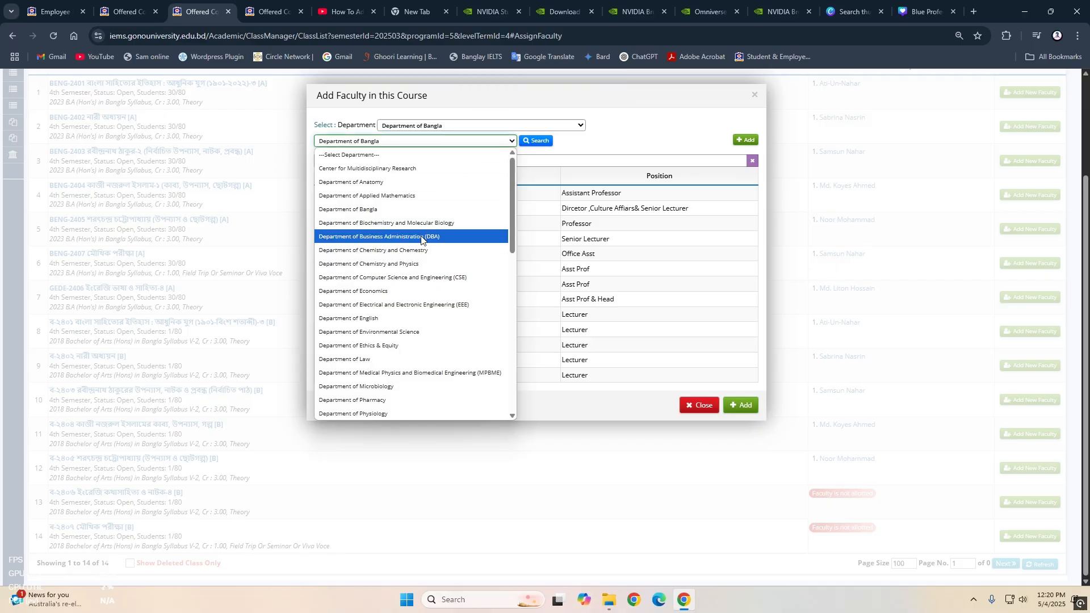
left_click(423, 318)
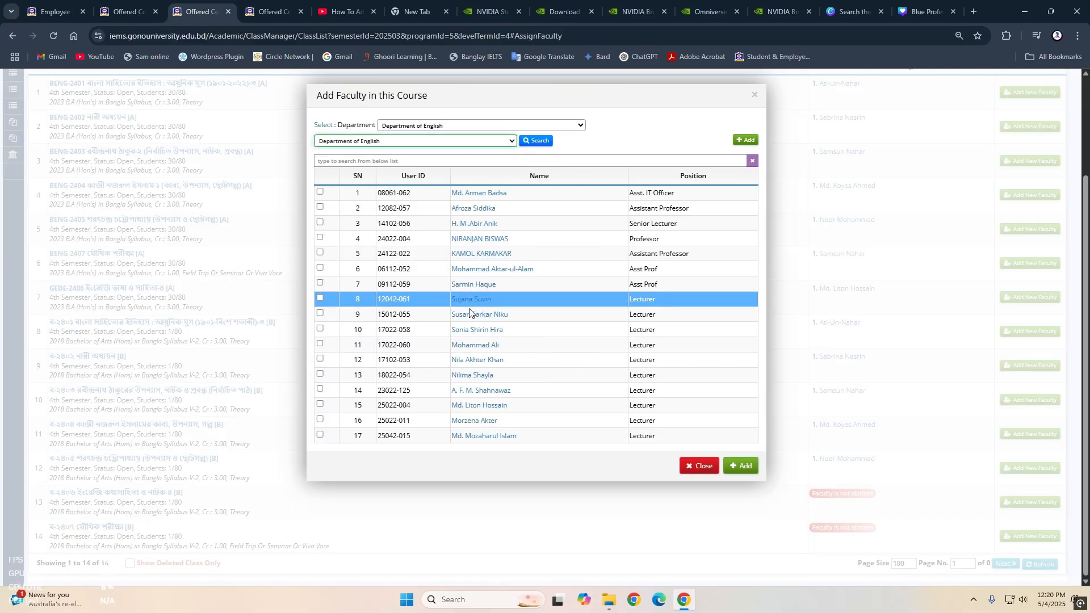
left_click(321, 405)
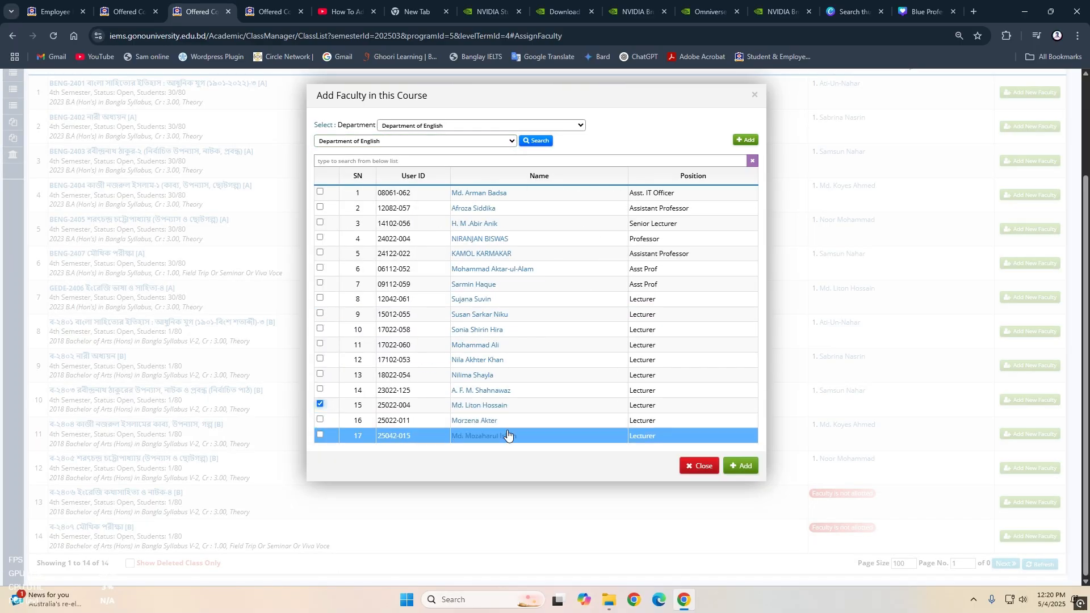
left_click(741, 465)
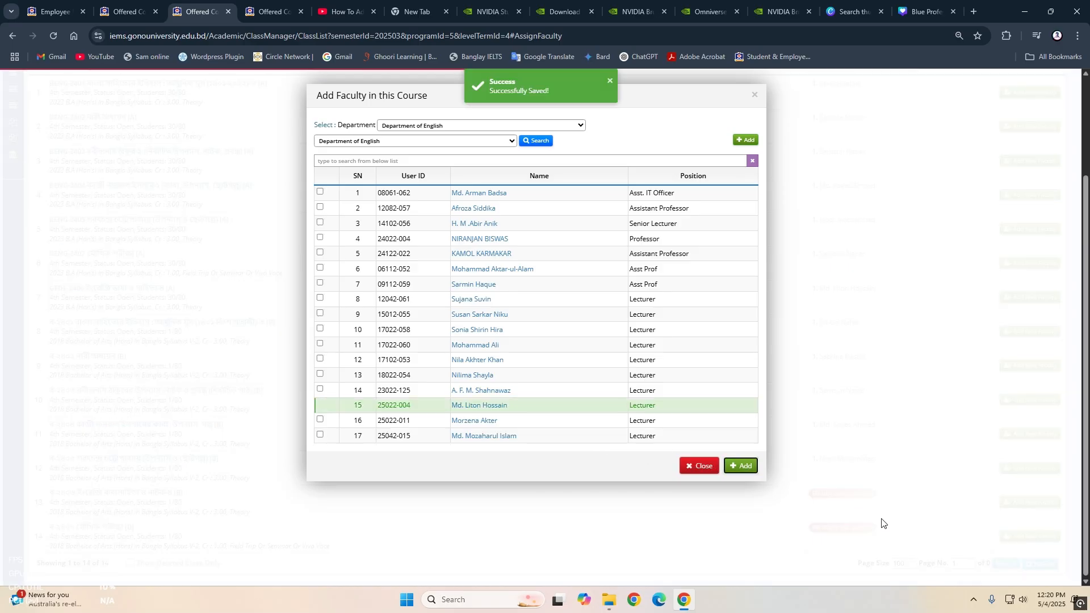
left_click(754, 94)
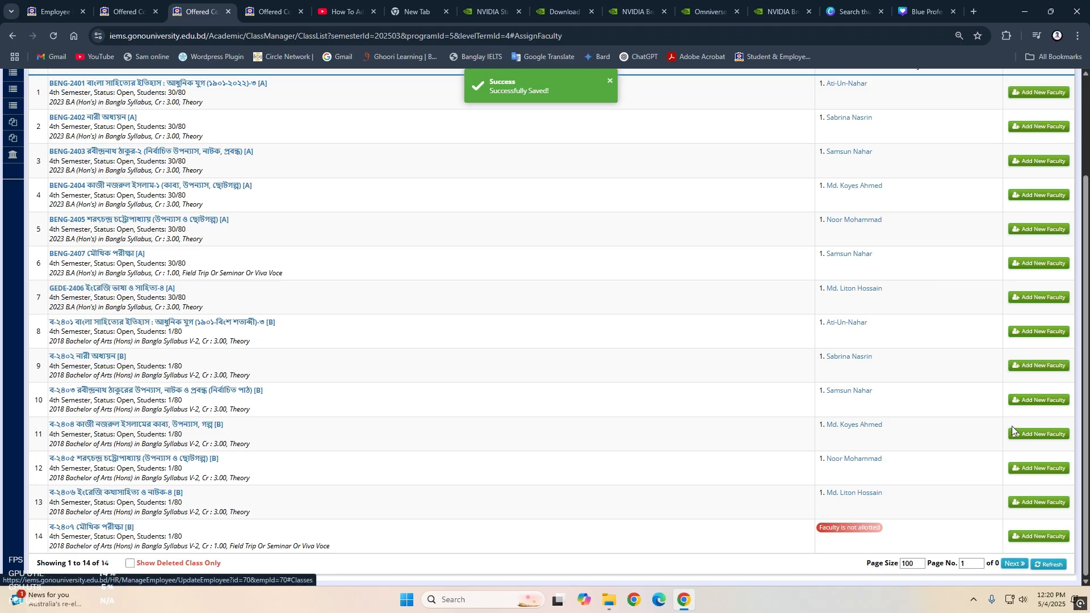
- Assign the Department of Bangla lecturer who teaches BENG-2407 to class ব-২৪০৭, section B, and check the faculty list for all classes
left_click(1039, 537)
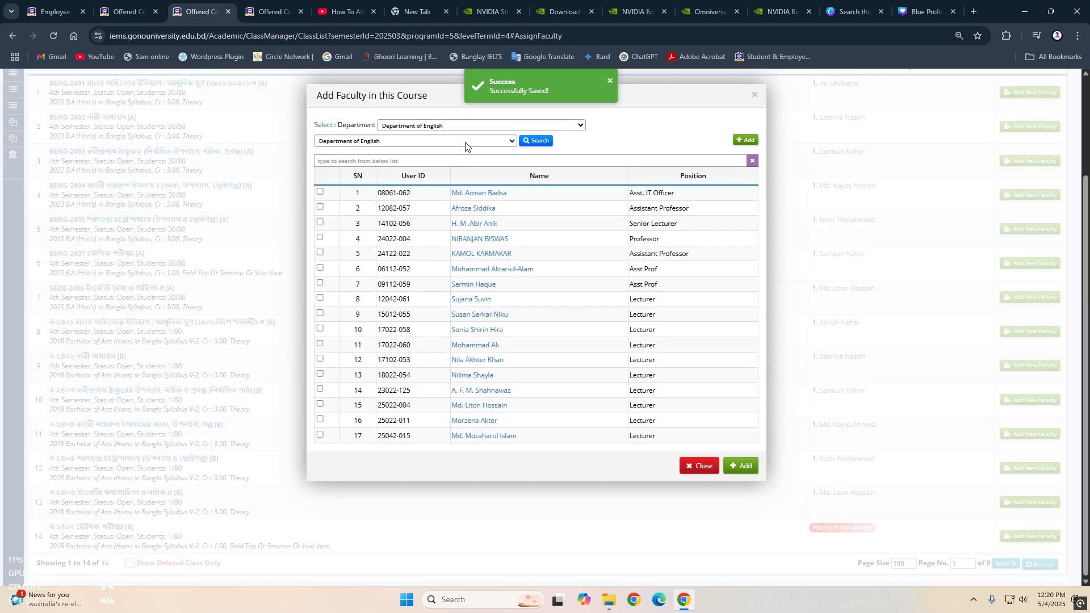
left_click(468, 142)
left_click(397, 209)
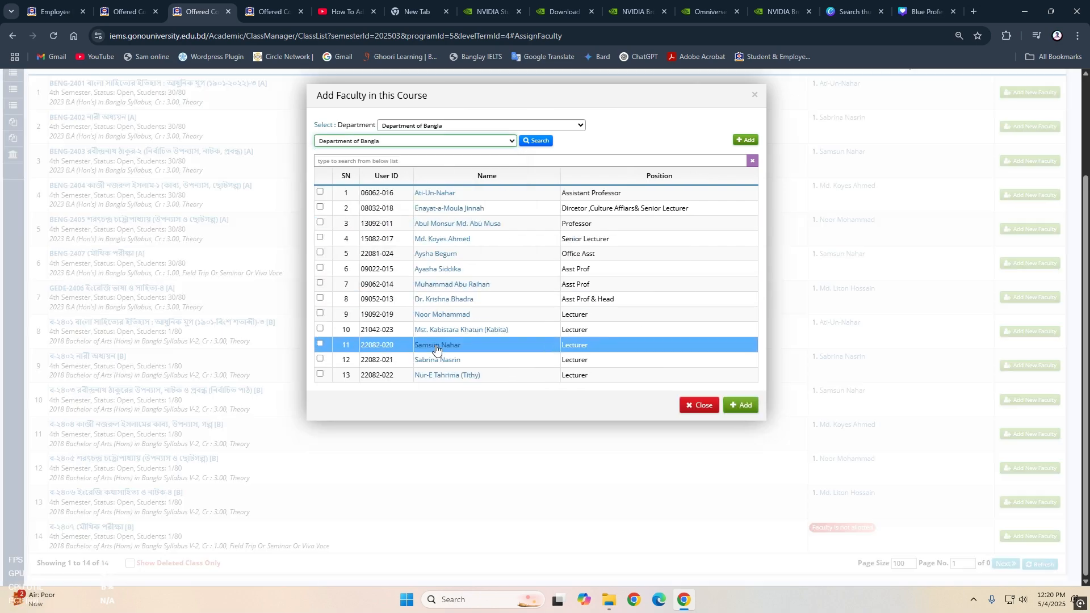
left_click(320, 345)
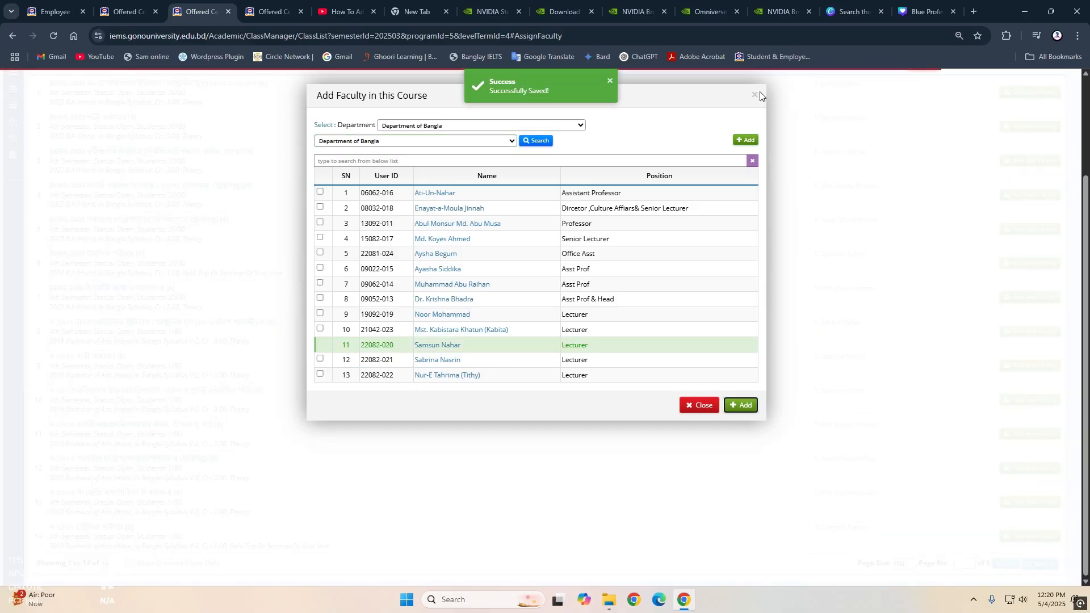
left_click(754, 95)
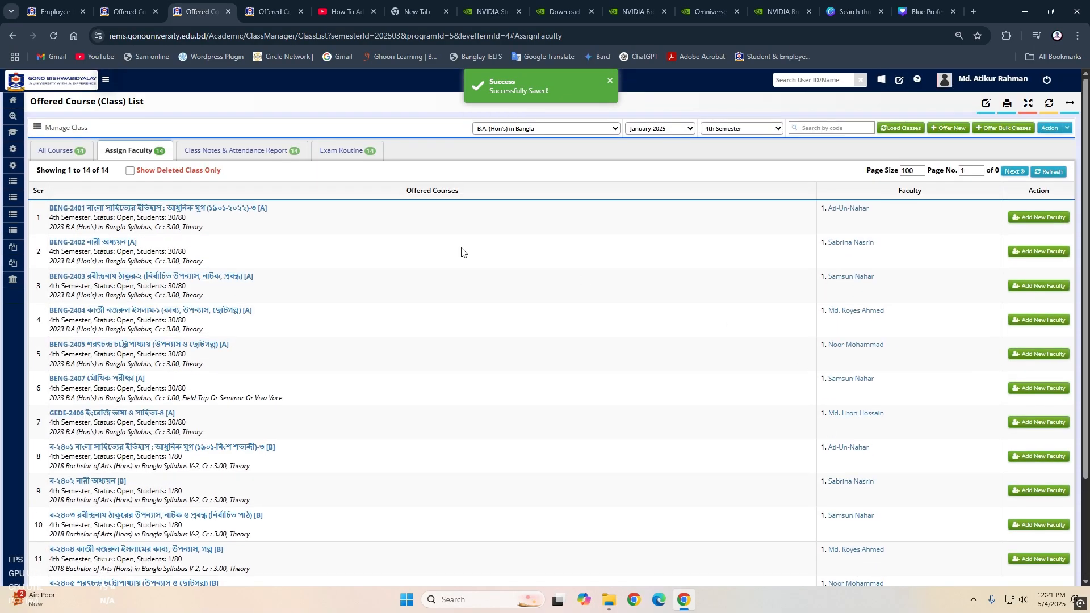
scroll(690, 363, "down", 3)
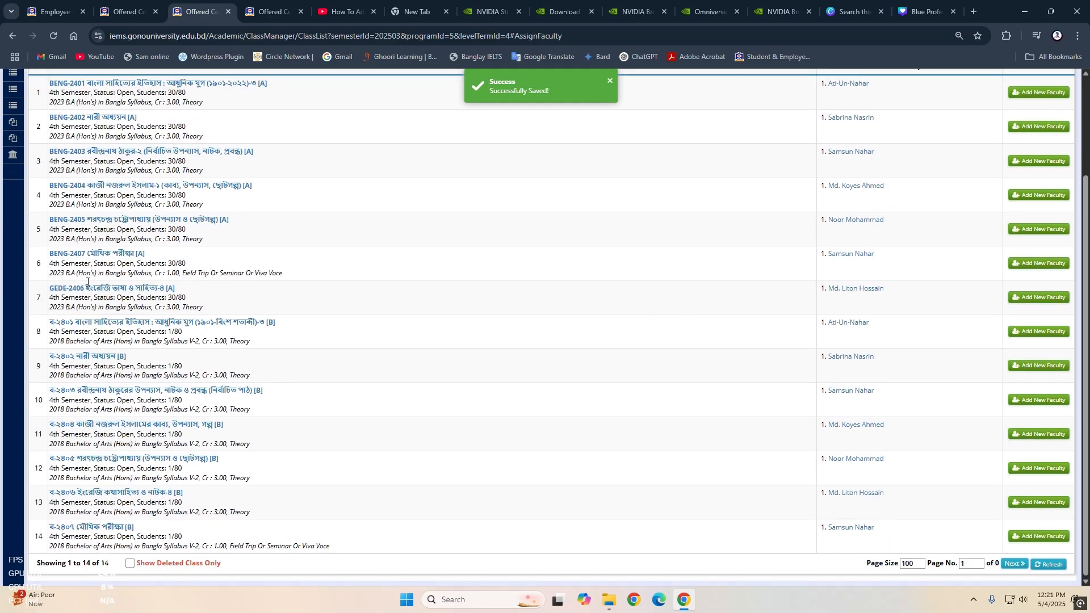
scroll(245, 418, "up", 2)
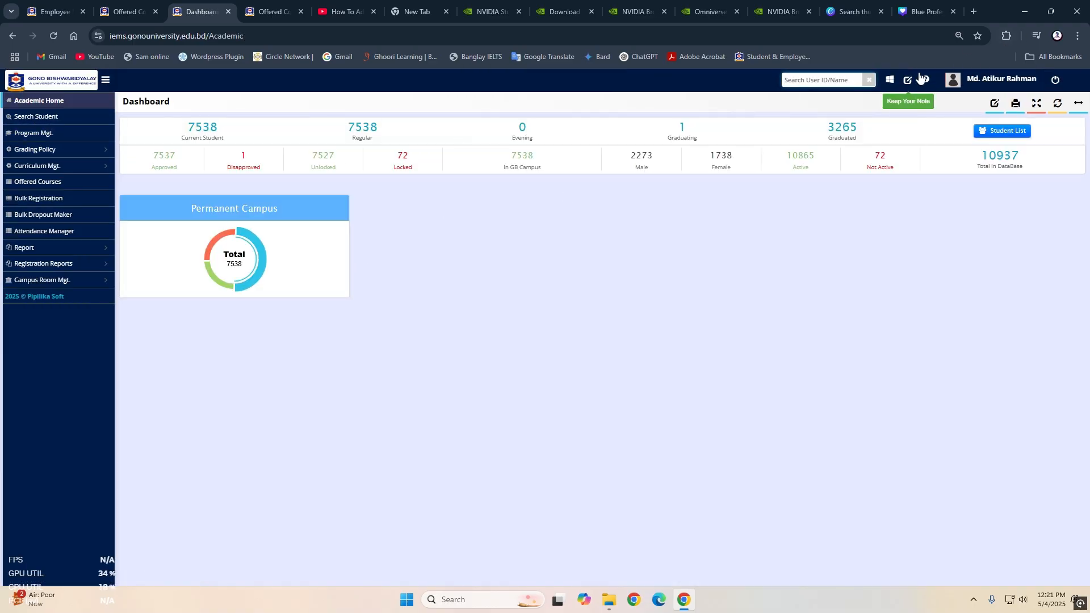
- Switch from the Academic module to the Employee module and show its dashboard with the January-2025 assigned courses
left_click(982, 81)
left_click(890, 79)
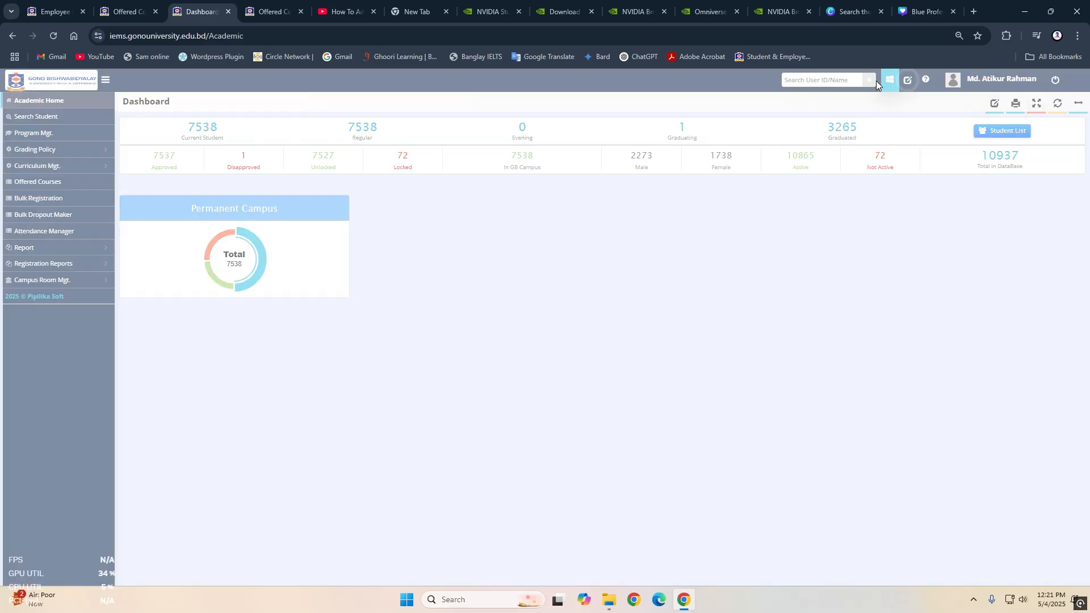
left_click(391, 171)
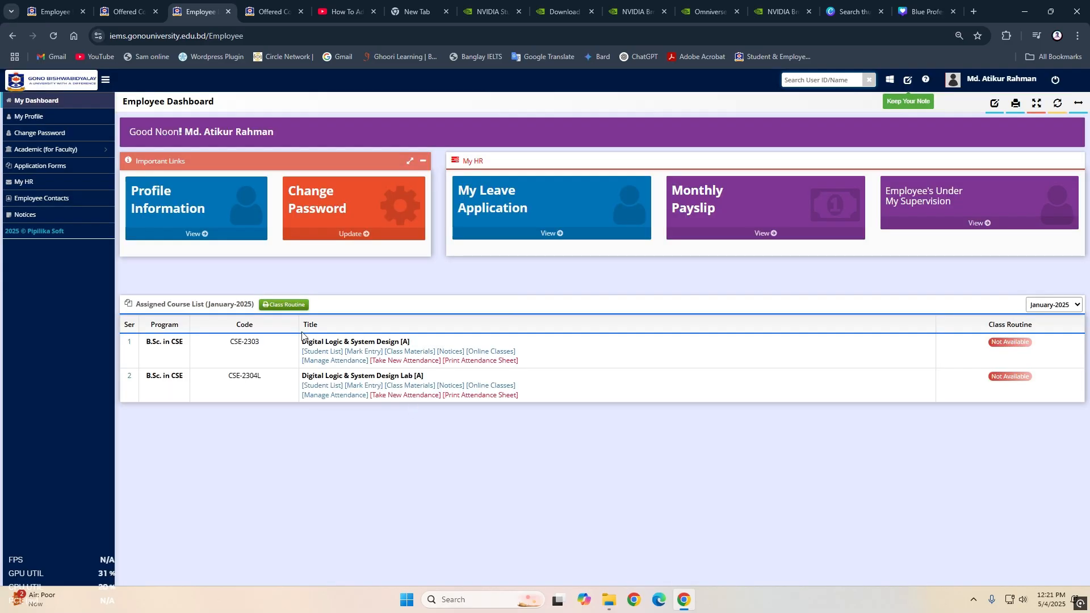